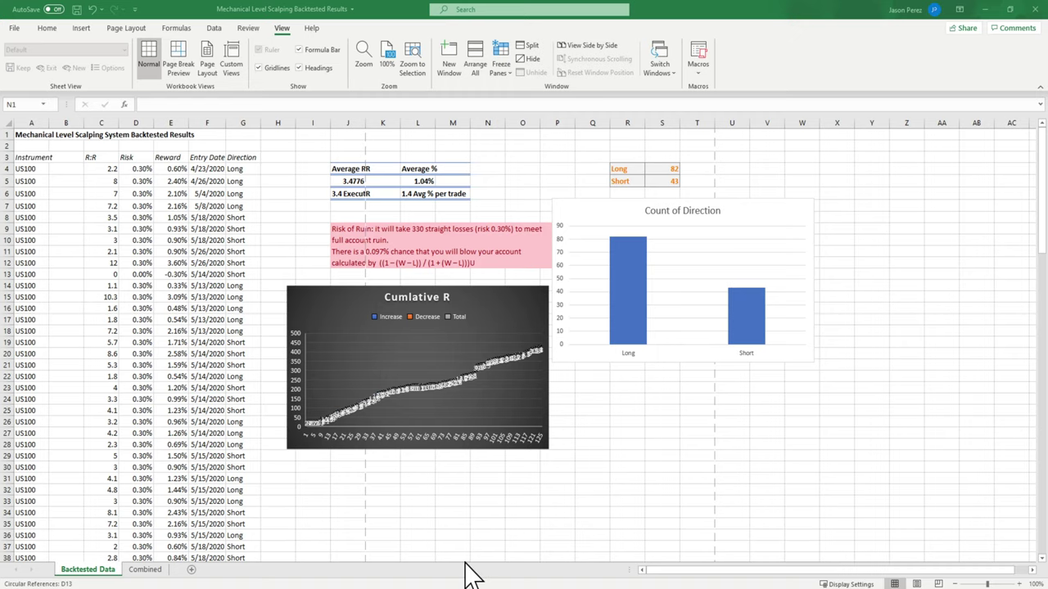
# - Review the backtested US100 trades from the first entry to the last, checking their entry dates
pyautogui.scroll(-10, 219, 211)
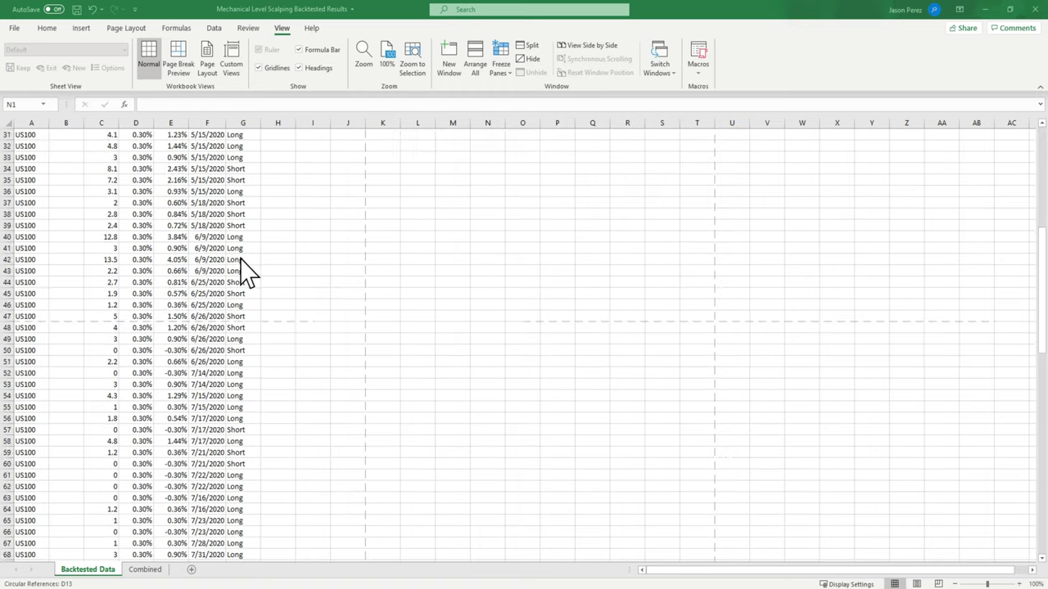
pyautogui.scroll(-20, 246, 273)
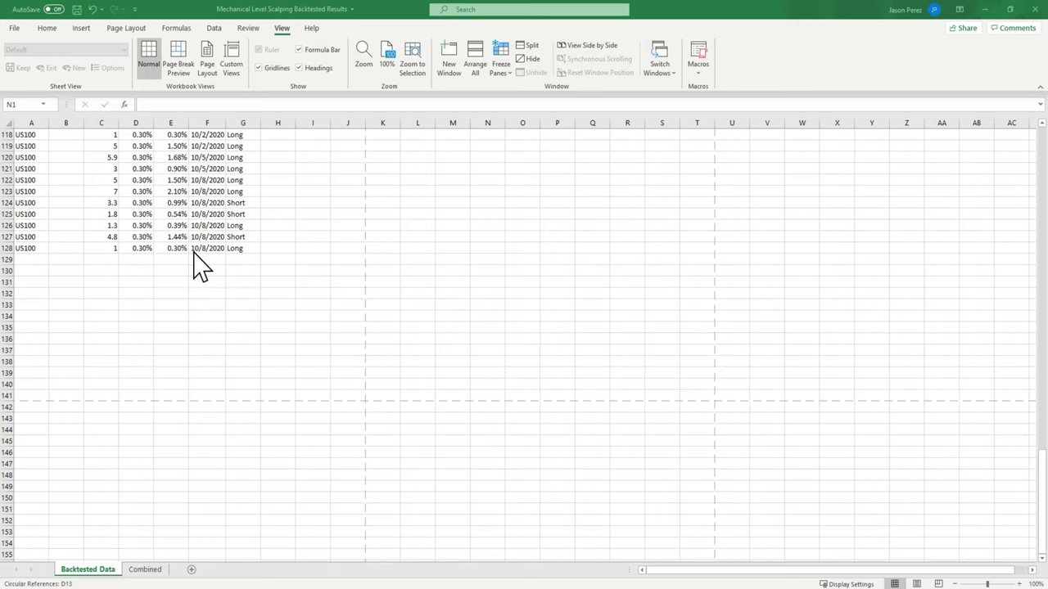
pyautogui.scroll(3, 213, 276)
pyautogui.scroll(-2, 226, 290)
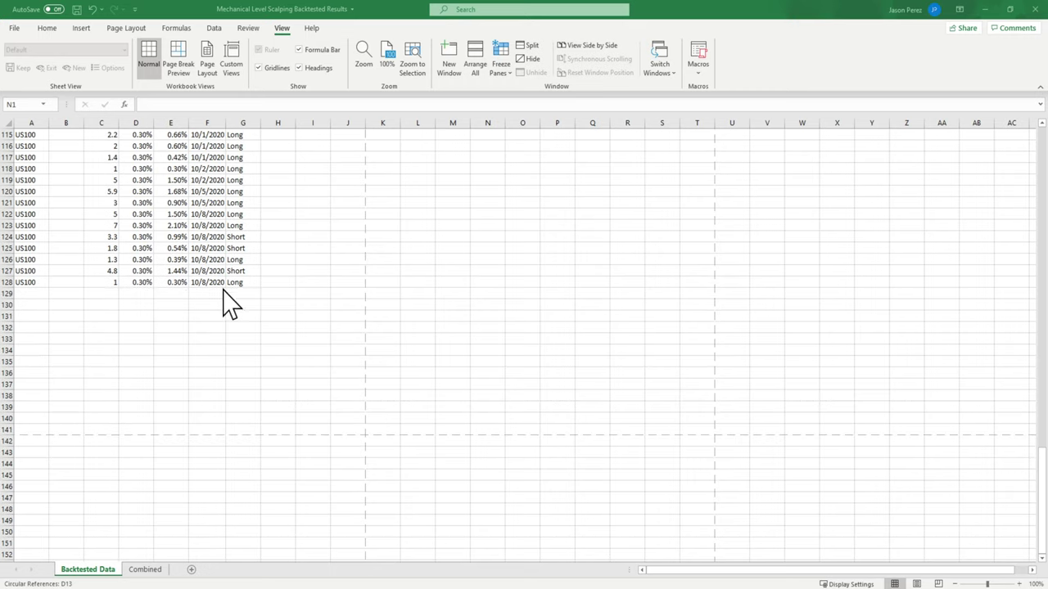
pyautogui.scroll(3, 194, 308)
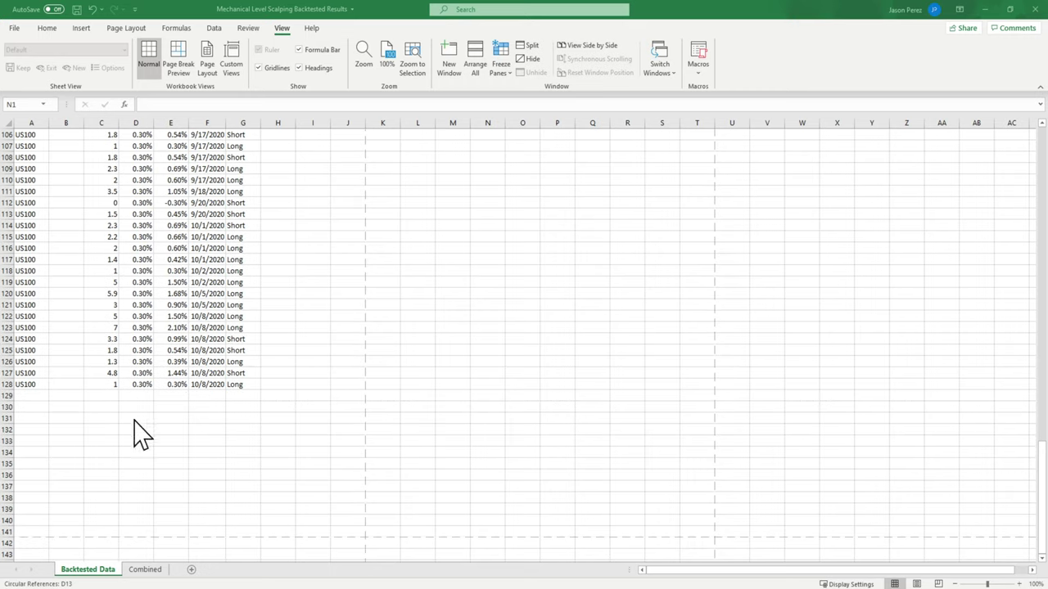
pyautogui.scroll(6, 205, 426)
pyautogui.scroll(20, 205, 426)
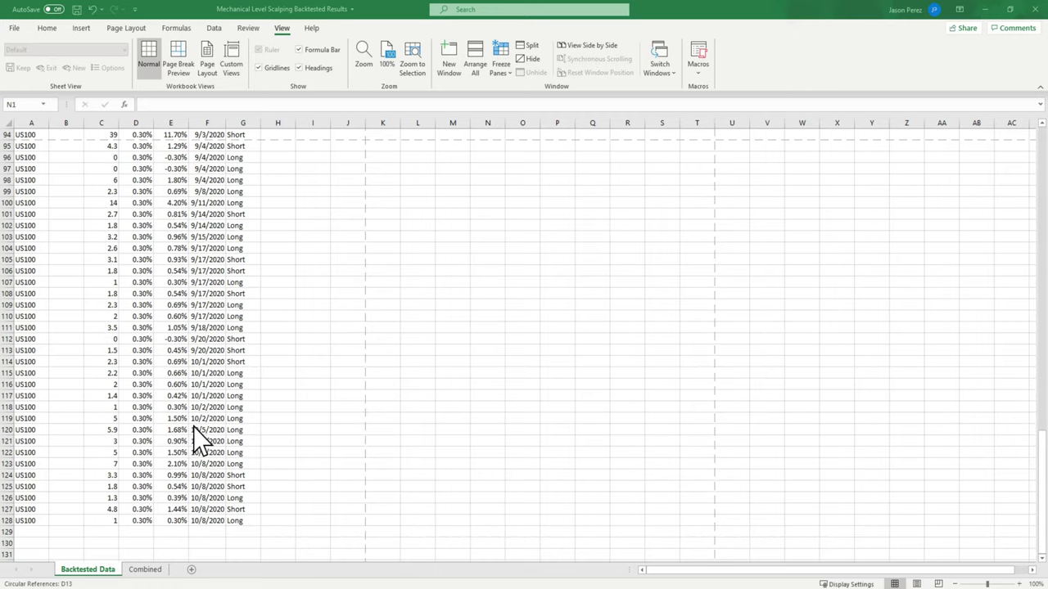
pyautogui.scroll(2, 215, 410)
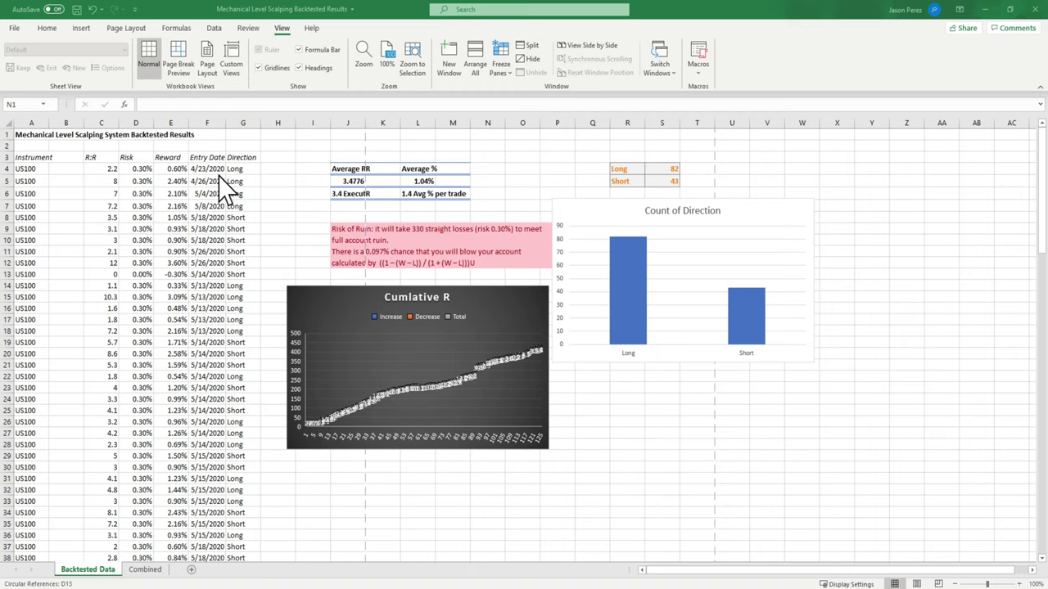
pyautogui.scroll(-20, 232, 211)
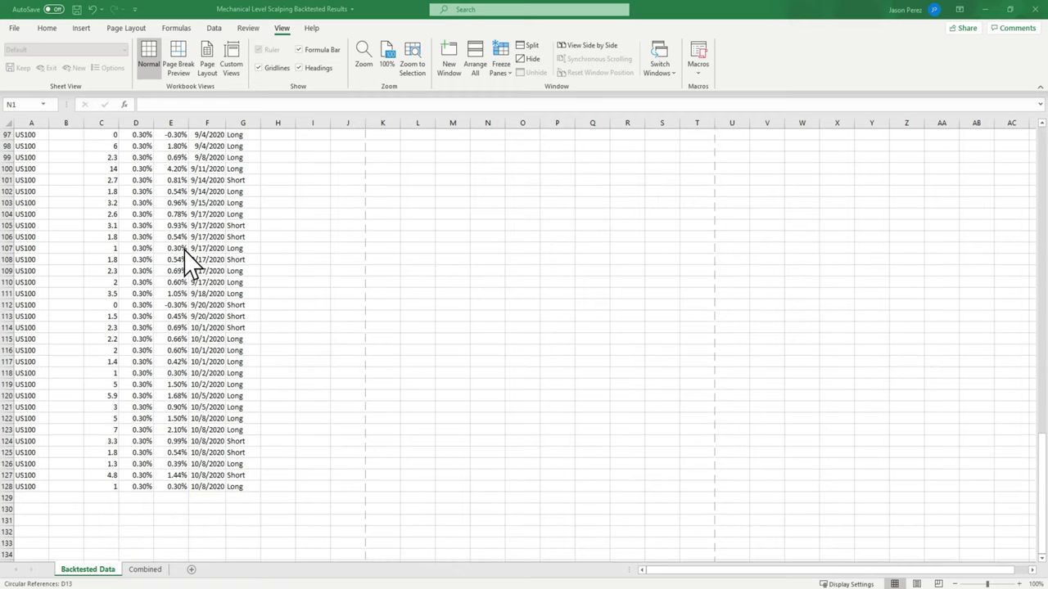
pyautogui.scroll(13, 300, 433)
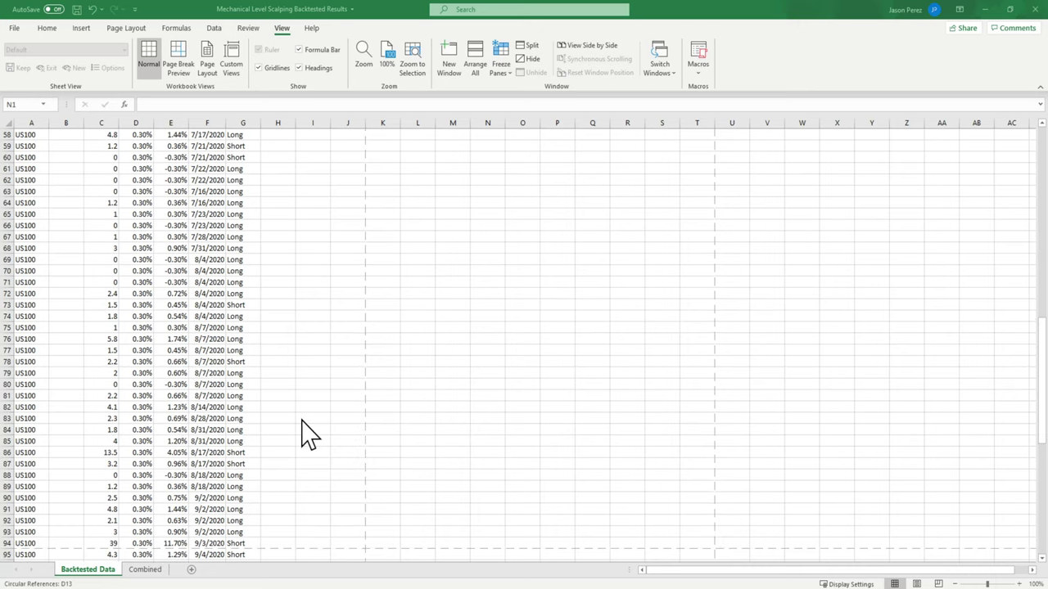
pyautogui.scroll(19, 303, 433)
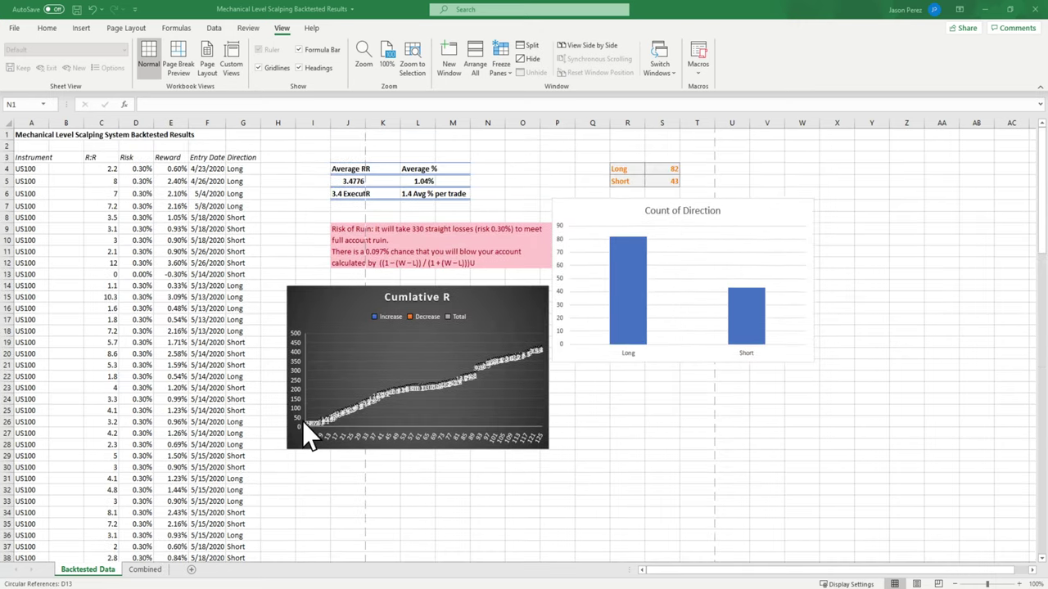
# - Examine the R:R, risk and reward columns across the April to August 2020 trades
pyautogui.scroll(-8, 117, 299)
pyautogui.scroll(6, 119, 303)
pyautogui.scroll(2, 119, 305)
pyautogui.scroll(-4, 143, 205)
pyautogui.scroll(4, 144, 211)
pyautogui.scroll(-7, 141, 238)
pyautogui.scroll(-3, 141, 270)
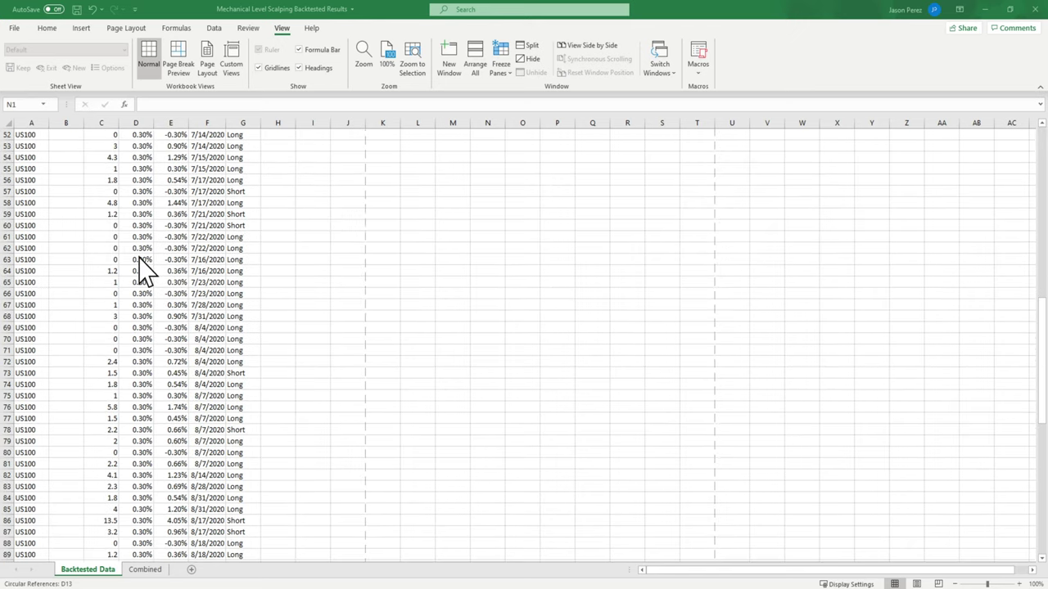
pyautogui.scroll(10, 141, 270)
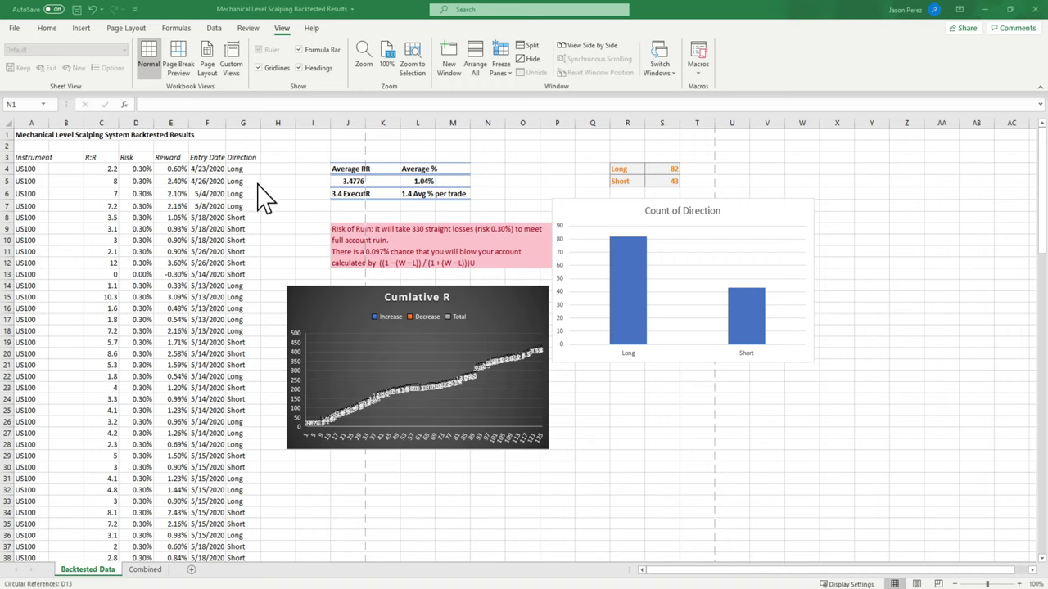
# - Look through the trade rows down to October 2020, comparing the rewards and the long and short directions
pyautogui.scroll(-2, 167, 248)
pyautogui.scroll(-6, 168, 254)
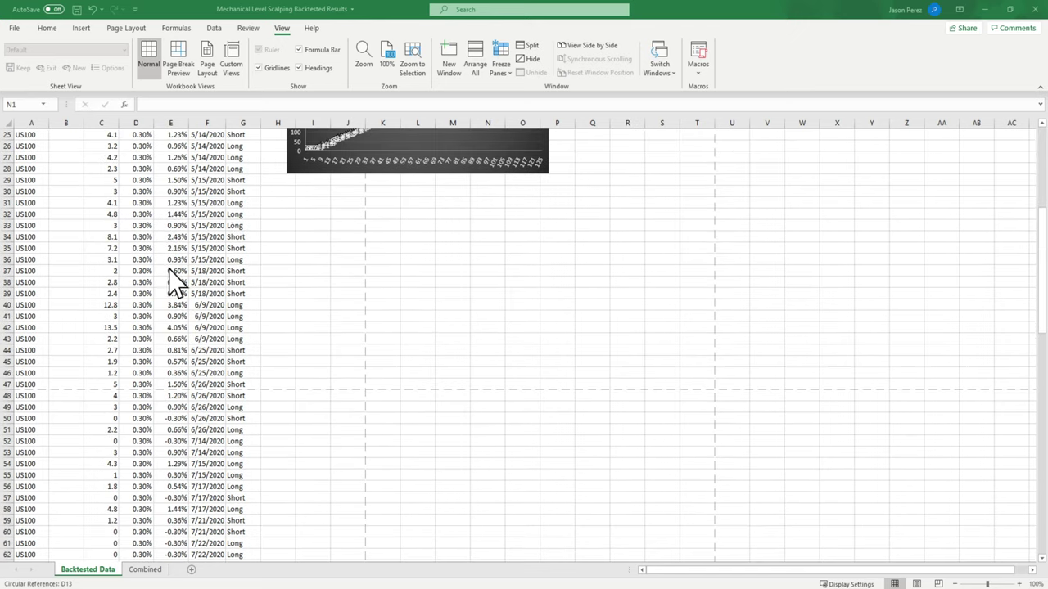
pyautogui.scroll(-3, 112, 473)
pyautogui.scroll(-9, 112, 473)
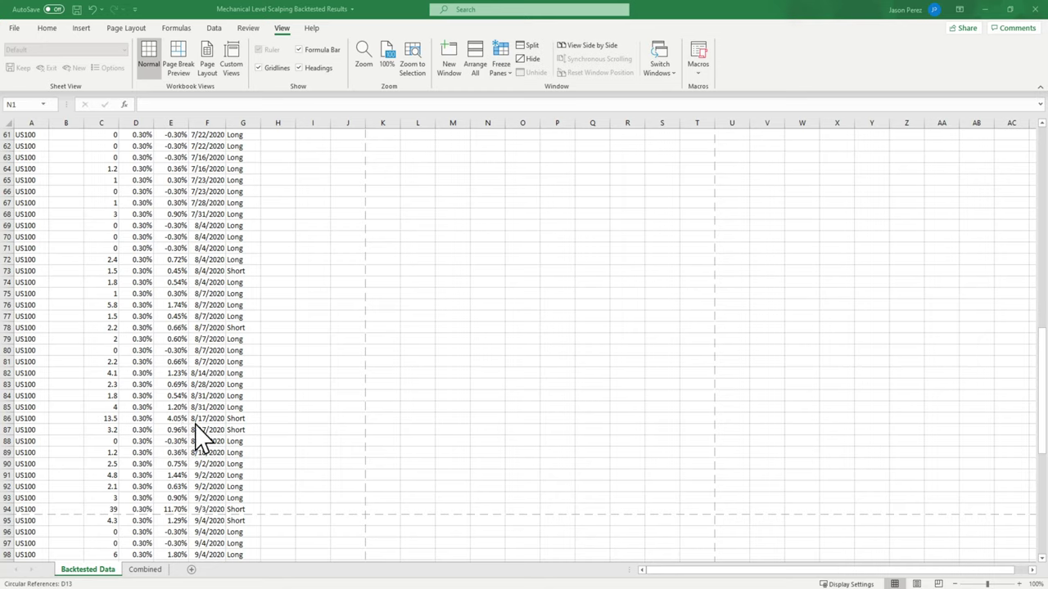
pyautogui.scroll(-15, 245, 434)
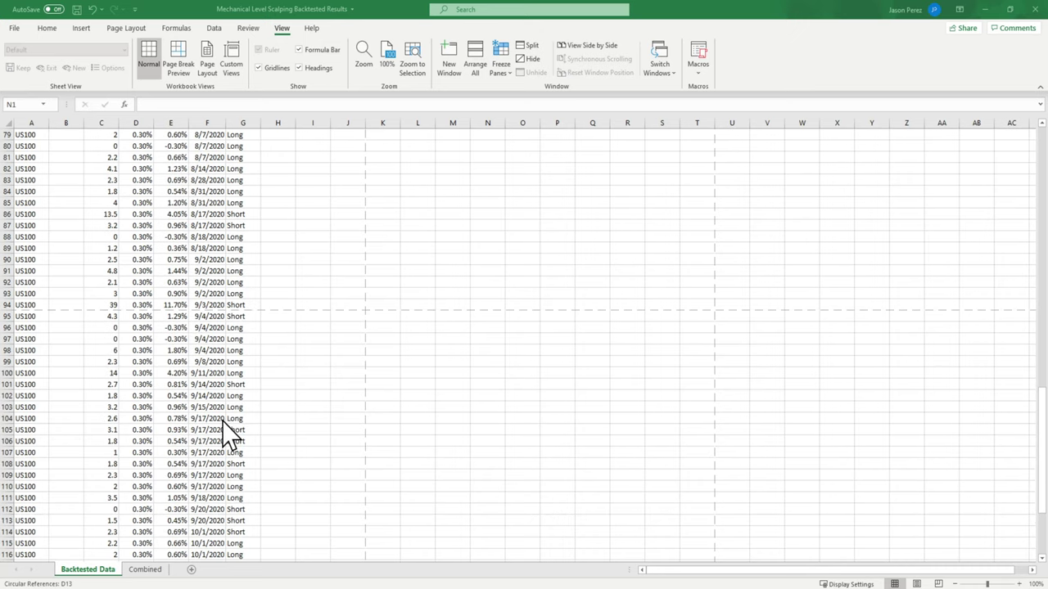
pyautogui.scroll(20, 172, 436)
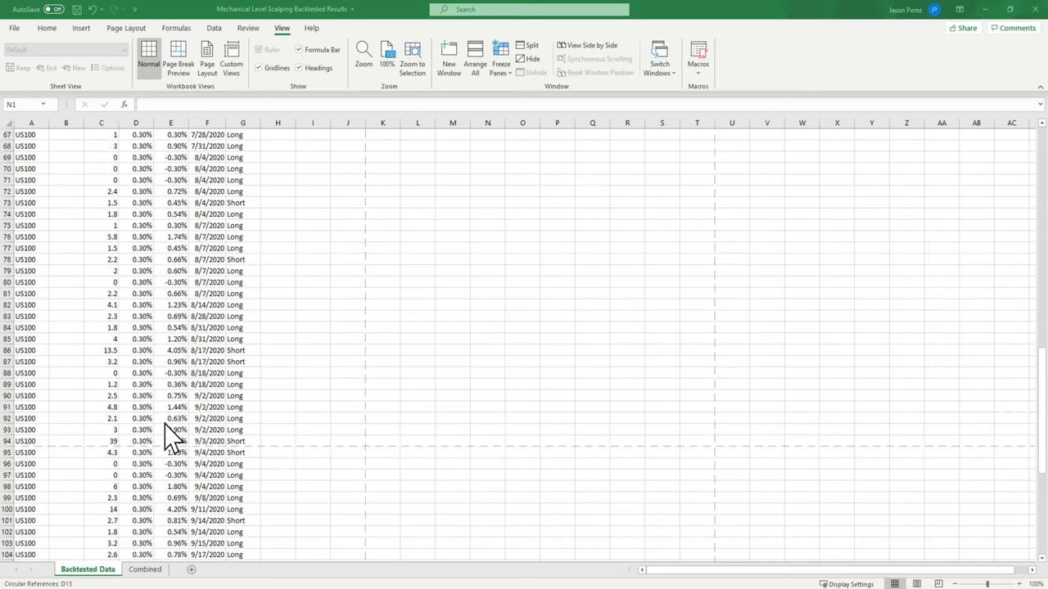
pyautogui.scroll(2, 170, 442)
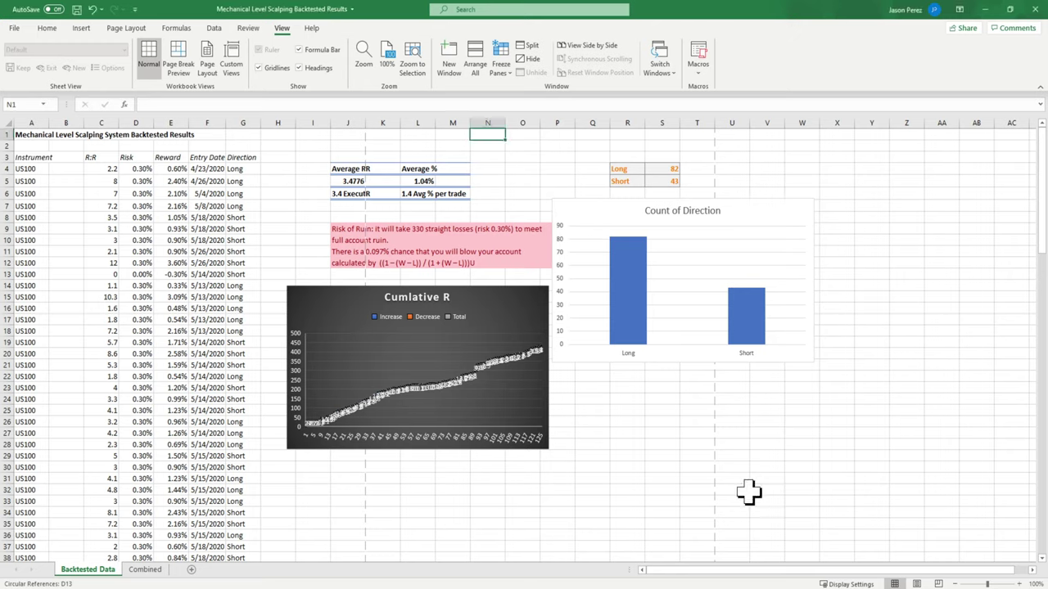
pyautogui.click(360, 489)
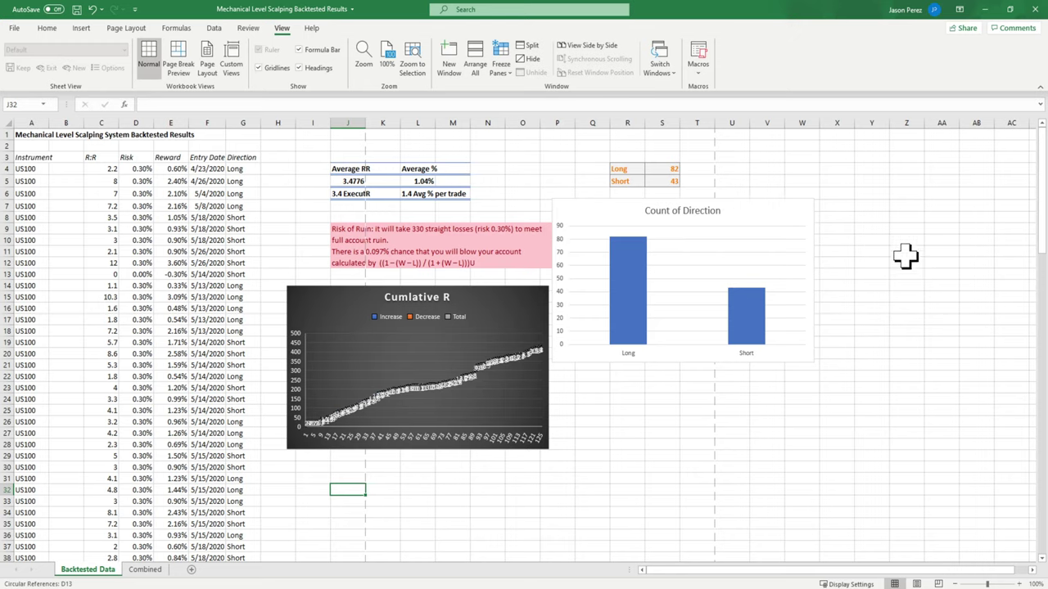
pyautogui.click(697, 168)
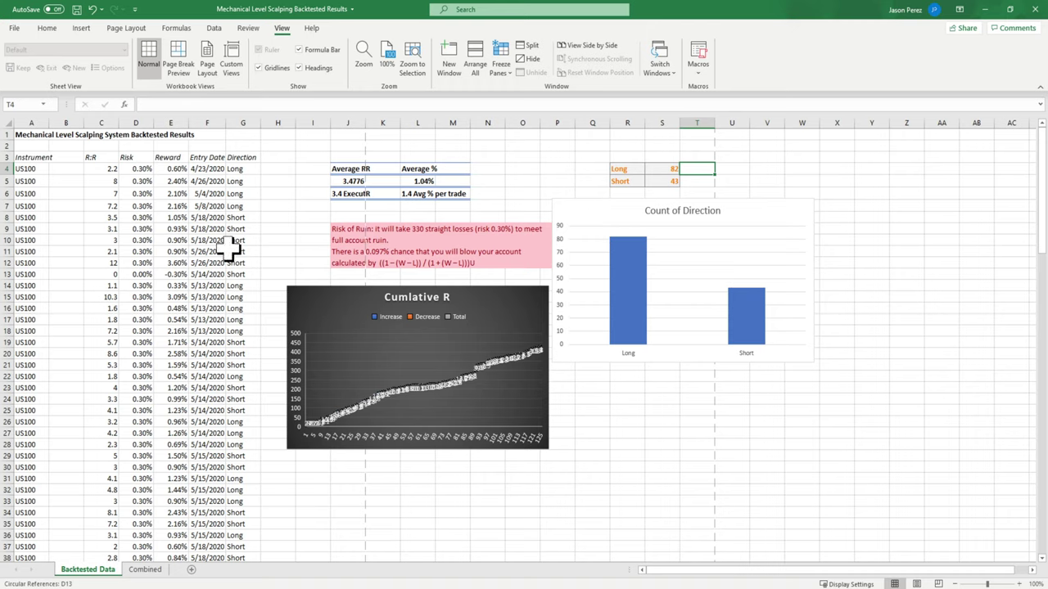
pyautogui.click(697, 433)
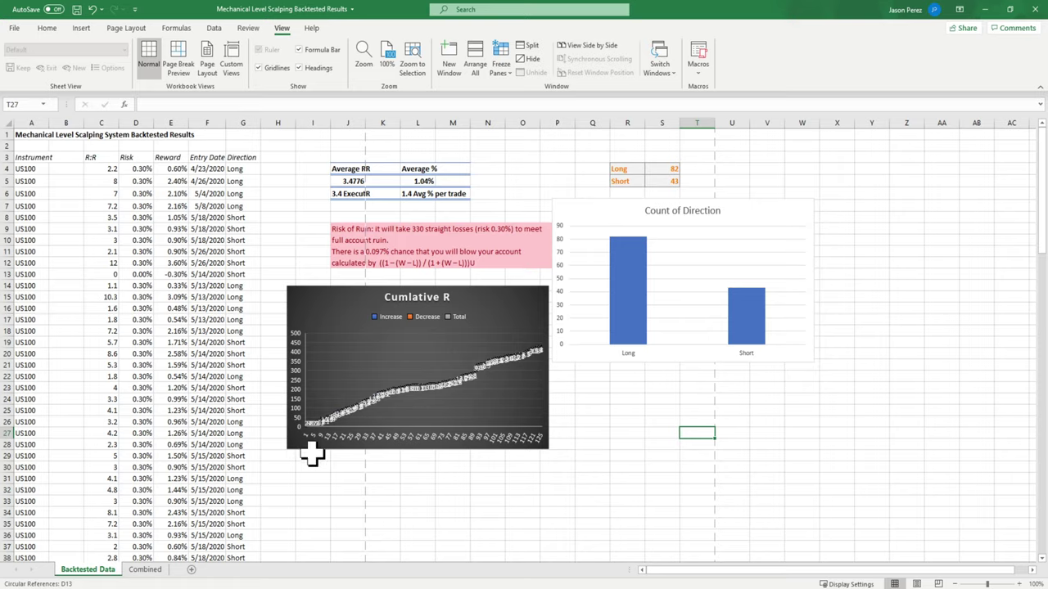
pyautogui.scroll(-5, 265, 437)
pyautogui.scroll(2, 264, 433)
pyautogui.scroll(3, 265, 432)
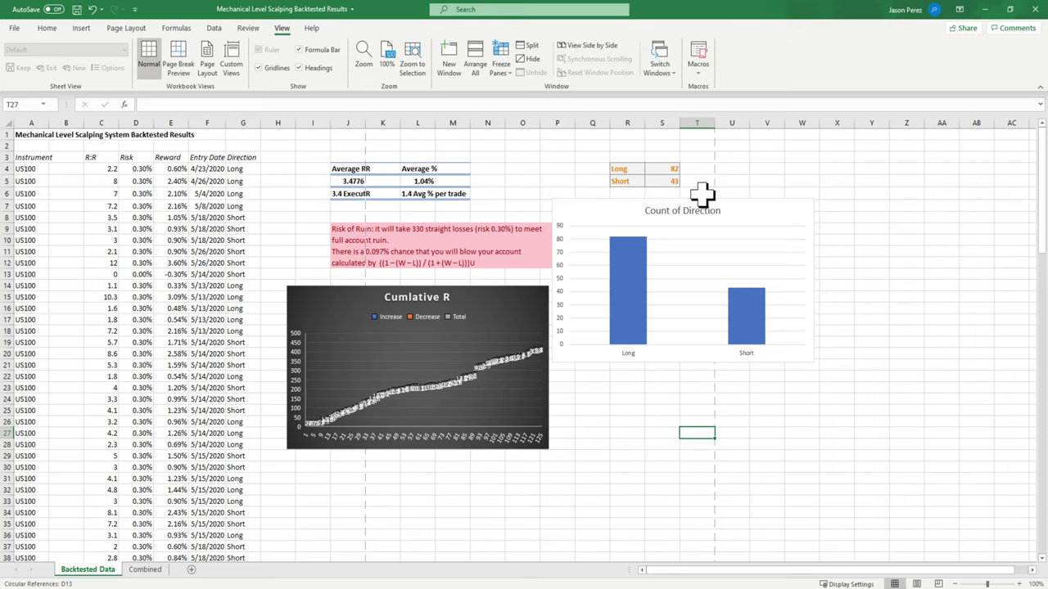
# - Recheck the complete trade list down to row 128 against the summary figures and charts at the start of the sheet
pyautogui.scroll(-20, 84, 429)
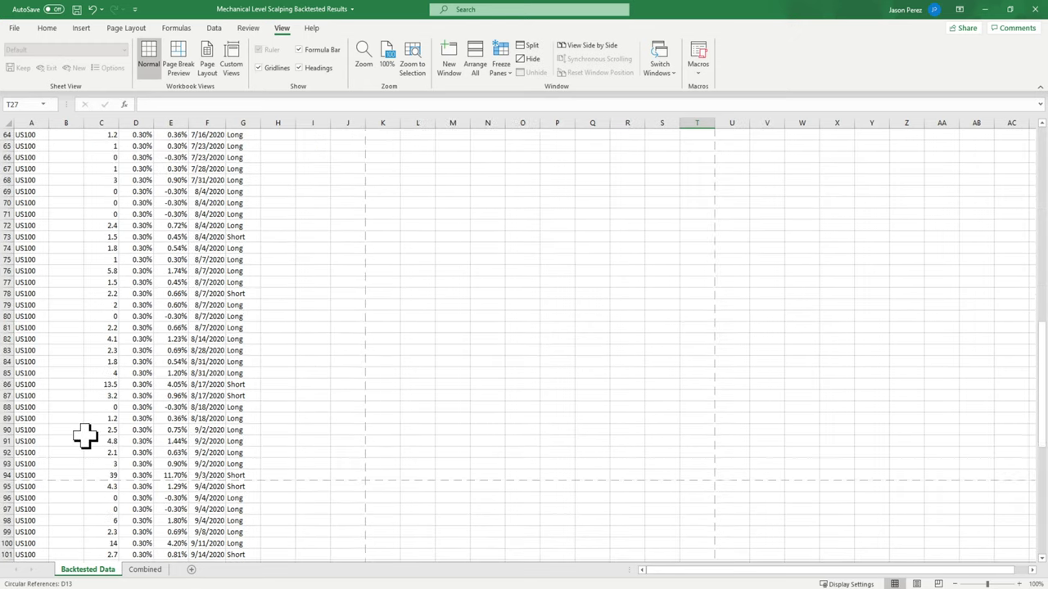
pyautogui.scroll(-3, 85, 436)
pyautogui.scroll(3, 65, 409)
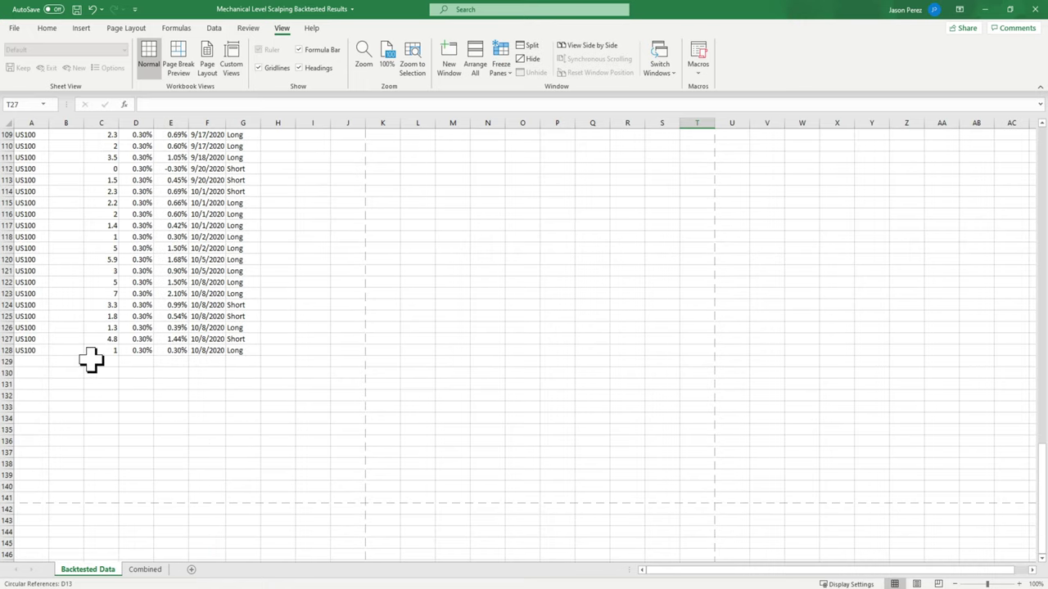
pyautogui.scroll(6, 254, 411)
pyautogui.scroll(20, 254, 411)
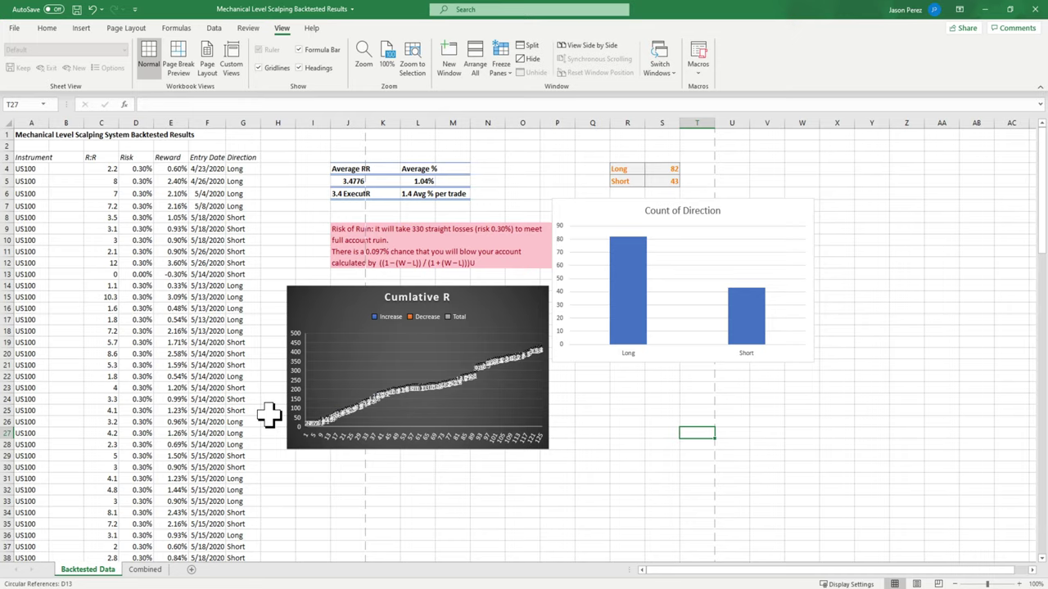
pyautogui.scroll(-13, 264, 465)
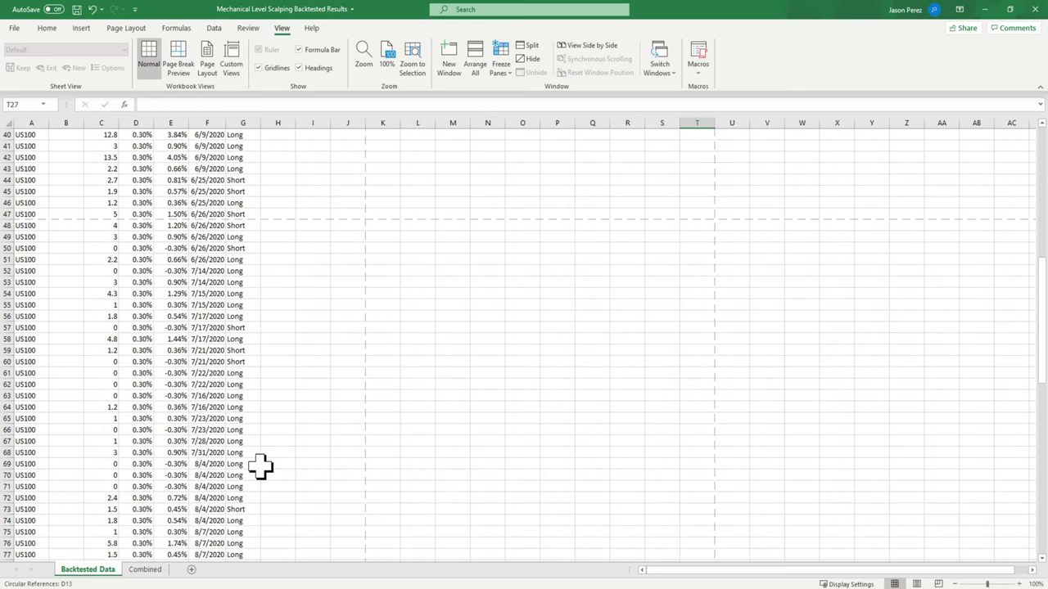
pyautogui.scroll(-20, 261, 466)
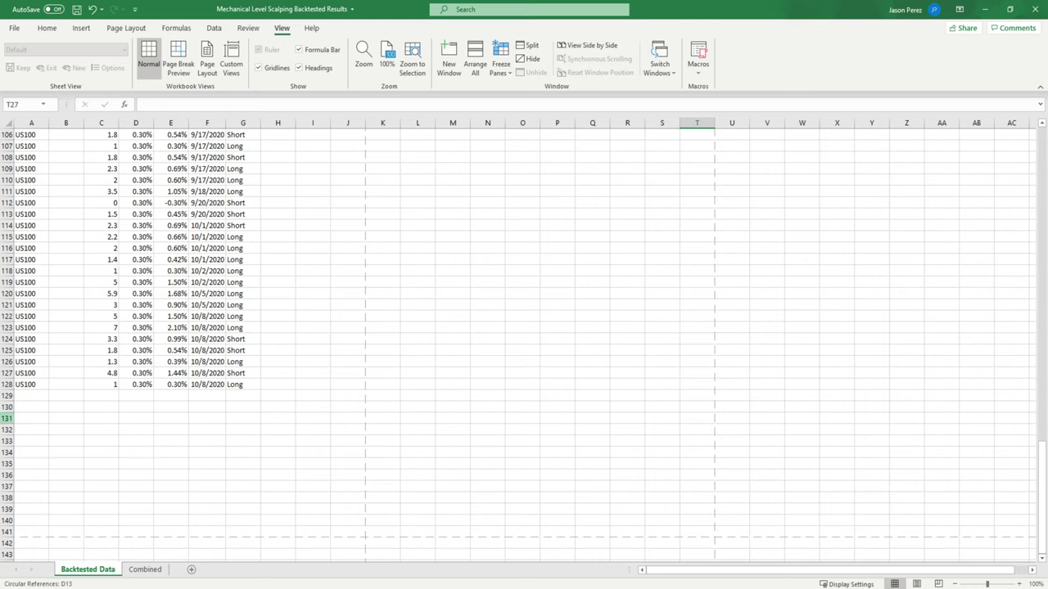
pyautogui.scroll(19, 234, 424)
pyautogui.scroll(16, 235, 424)
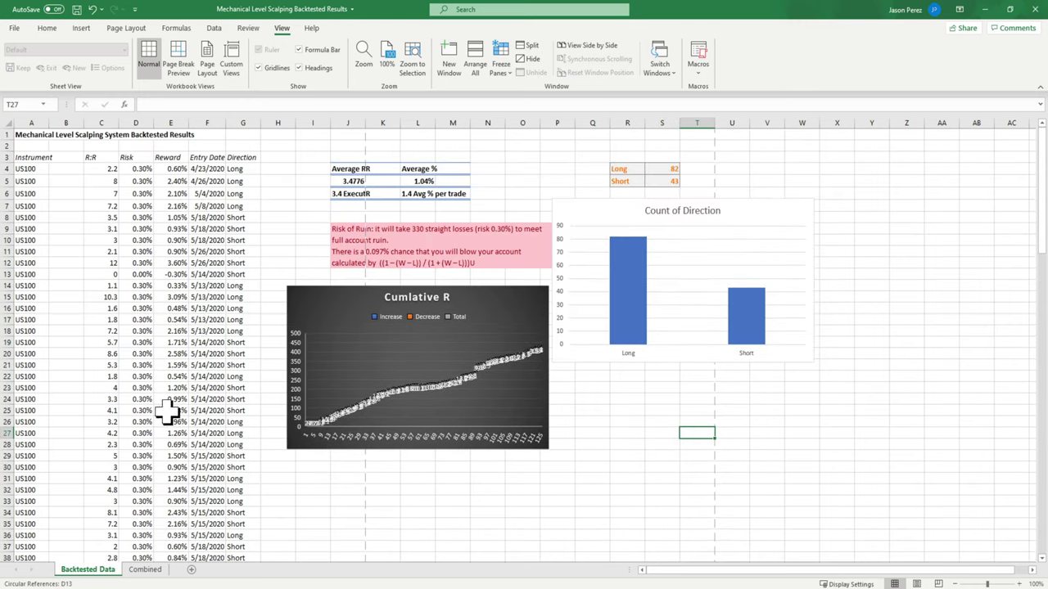
pyautogui.scroll(-7, 166, 421)
pyautogui.scroll(-20, 143, 465)
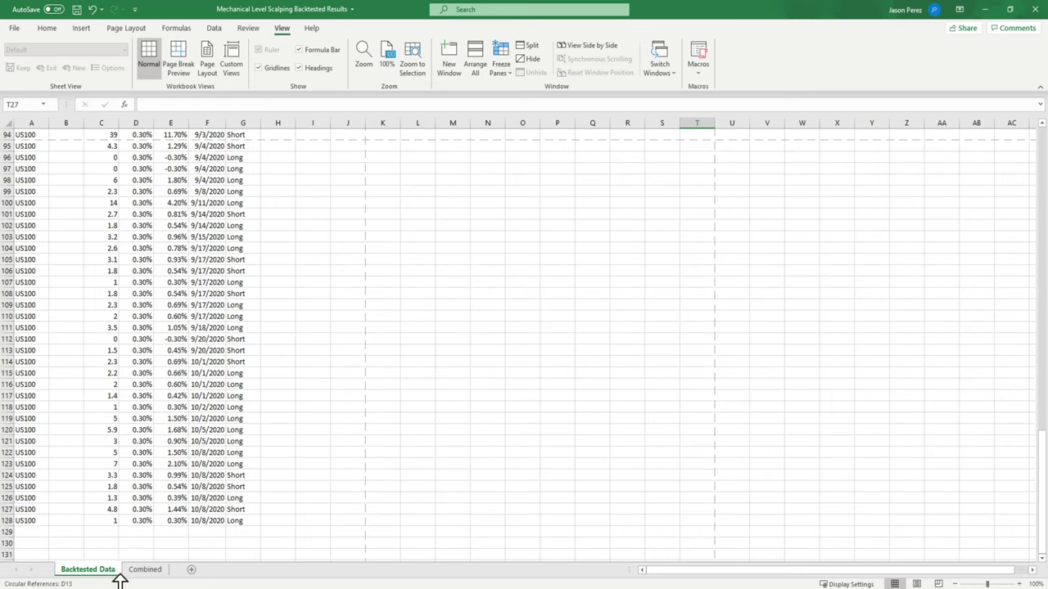
pyautogui.scroll(19, 266, 479)
pyautogui.scroll(12, 269, 482)
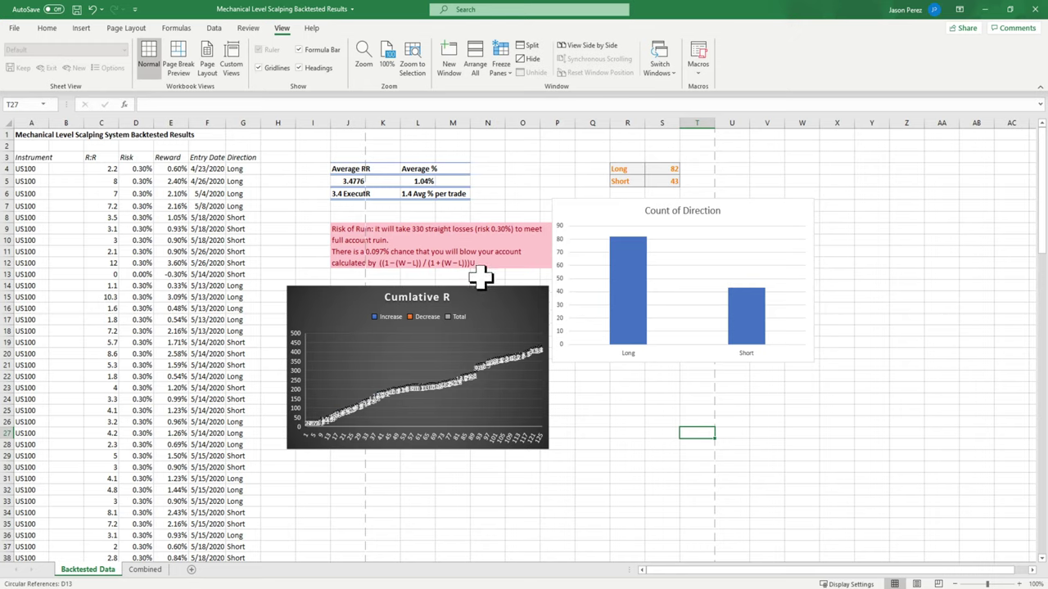
# - Add an extra space after "by" in the risk-of-ruin note in cell J12, before the formula text
pyautogui.moveTo(374, 263); pyautogui.dragTo(447, 277)
pyautogui.click(452, 284)
pyautogui.click(352, 262)
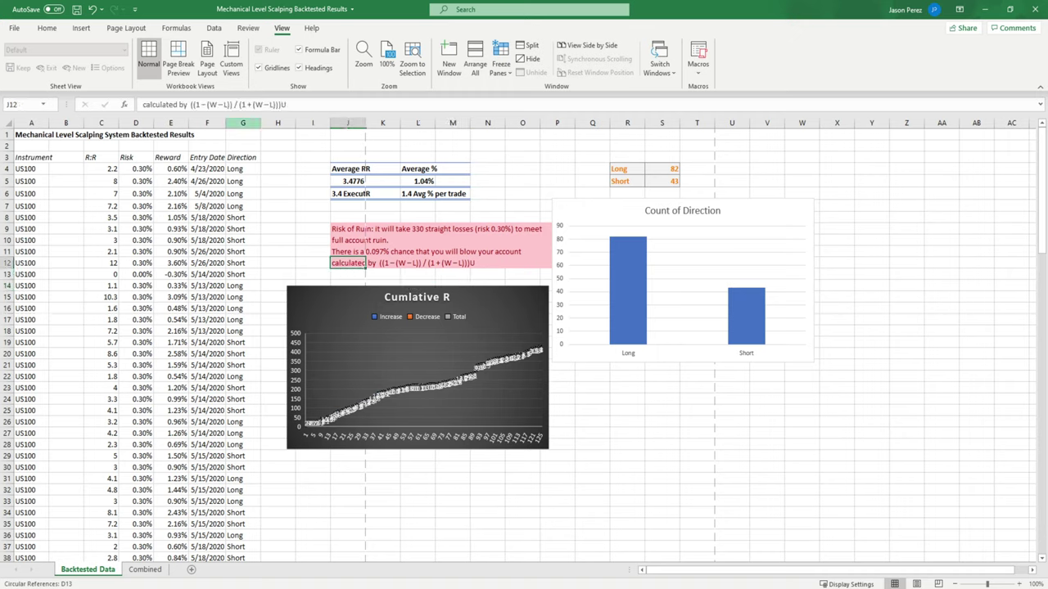
pyautogui.click(185, 104)
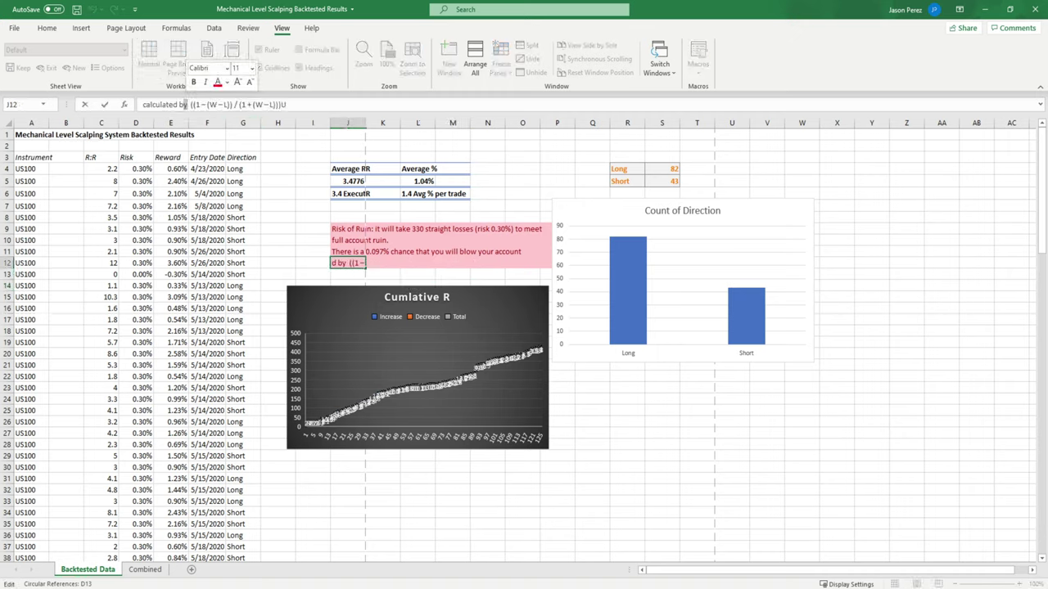
pyautogui.press('Escape')
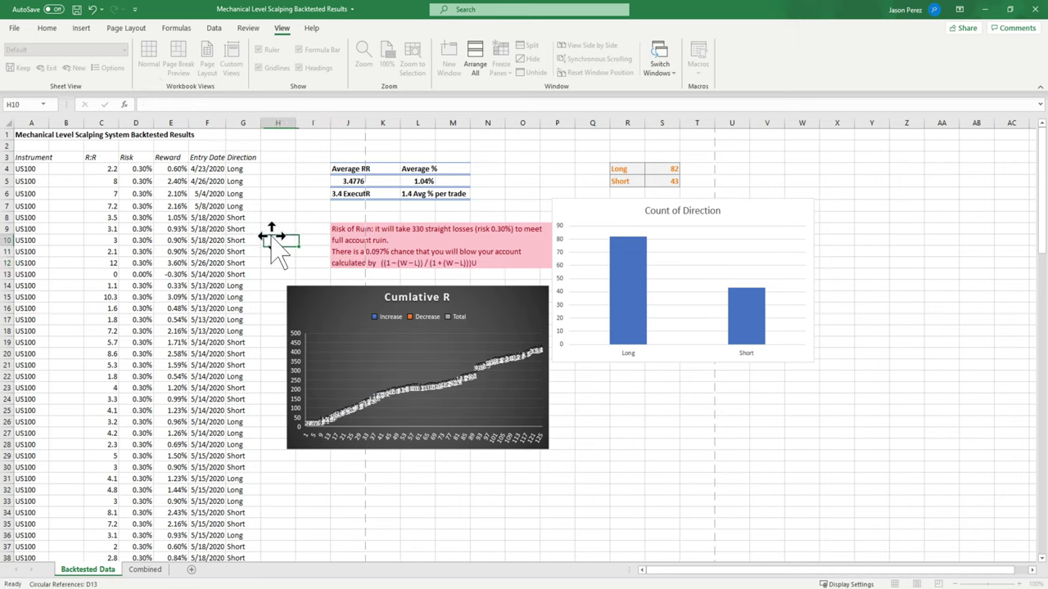
pyautogui.click(279, 239)
# - Add an extra space between "calculated" and "by" in the risk-of-ruin note in cell J12
pyautogui.click(348, 262)
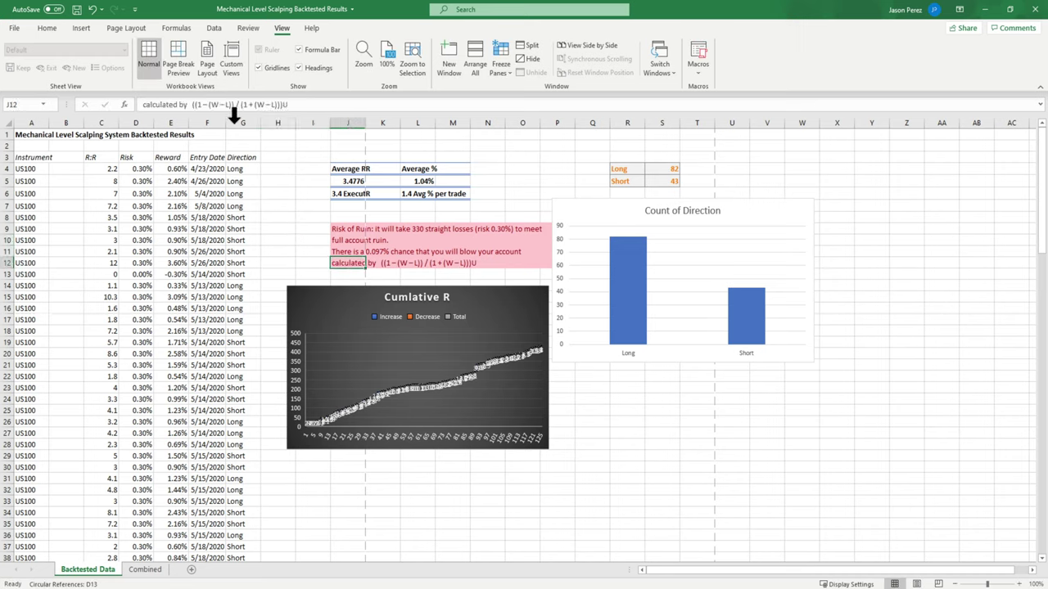
pyautogui.click(183, 106)
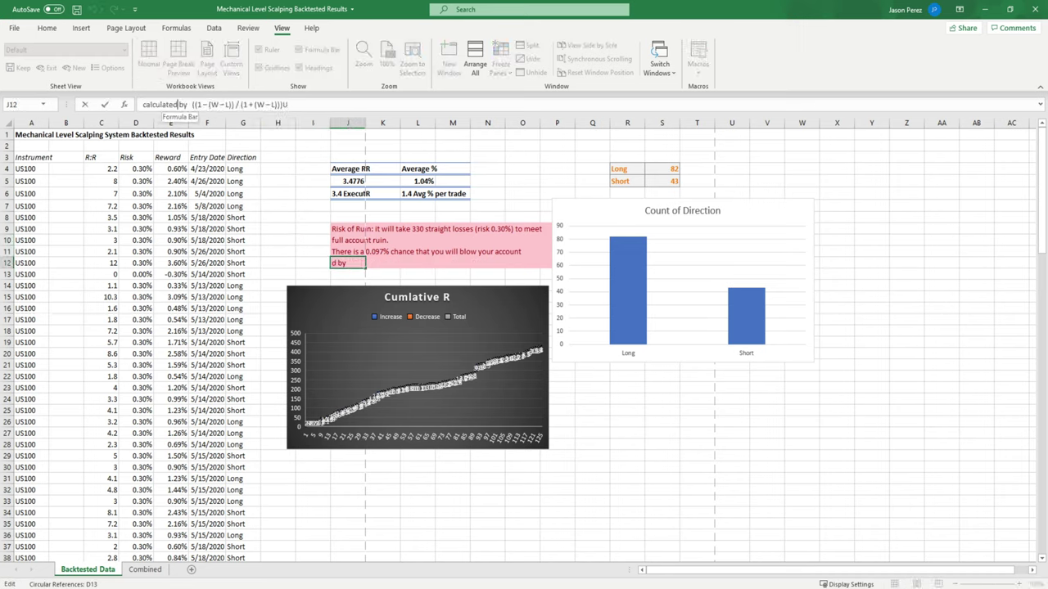
pyautogui.click(254, 239)
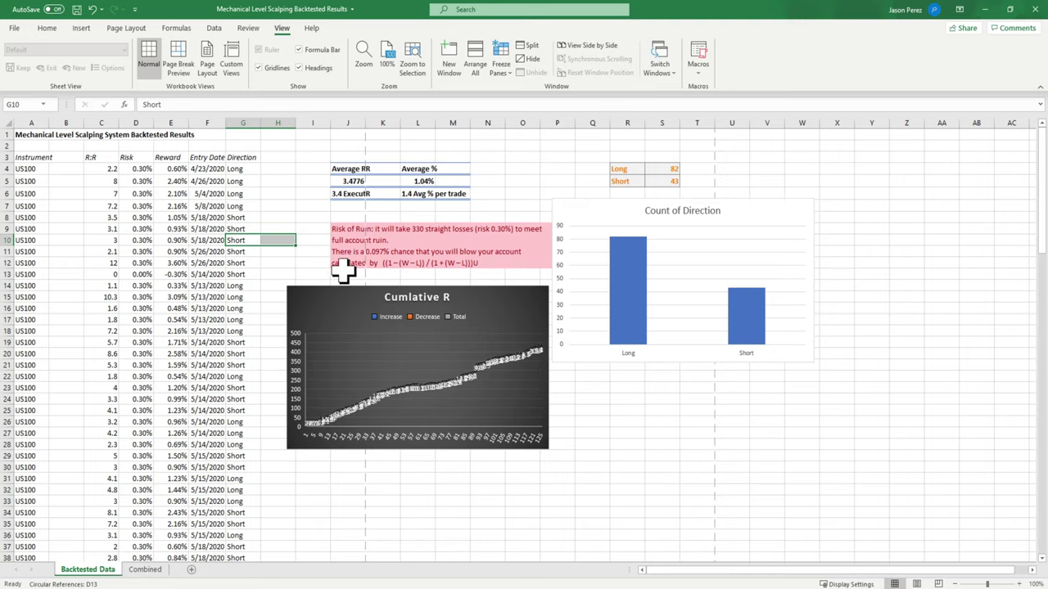
pyautogui.click(347, 263)
pyautogui.click(662, 432)
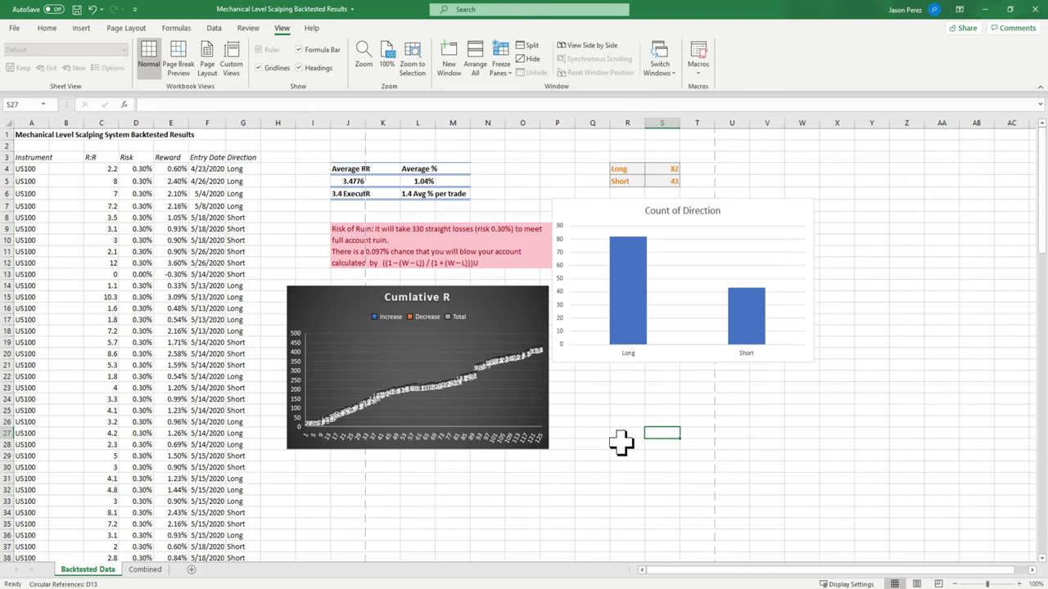
# - Review the trade rows again alongside the averages, risk-of-ruin note, cumulative R chart and direction counts
pyautogui.scroll(-2, 360, 249)
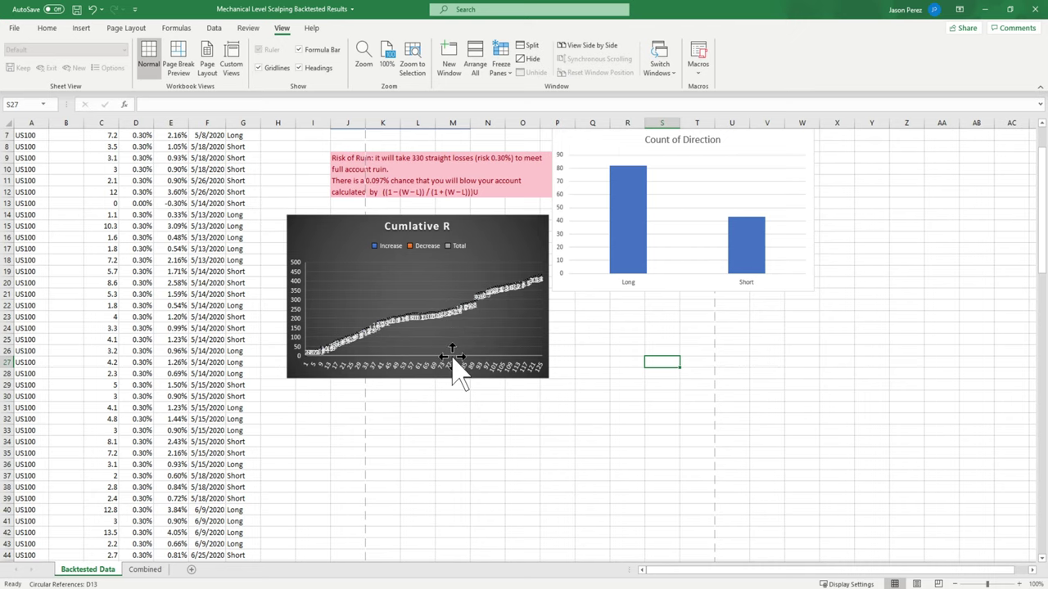
pyautogui.scroll(2, 459, 375)
pyautogui.scroll(-6, 454, 364)
pyautogui.scroll(4, 475, 335)
pyautogui.moveTo(541, 280)
pyautogui.scroll(2, 122, 390)
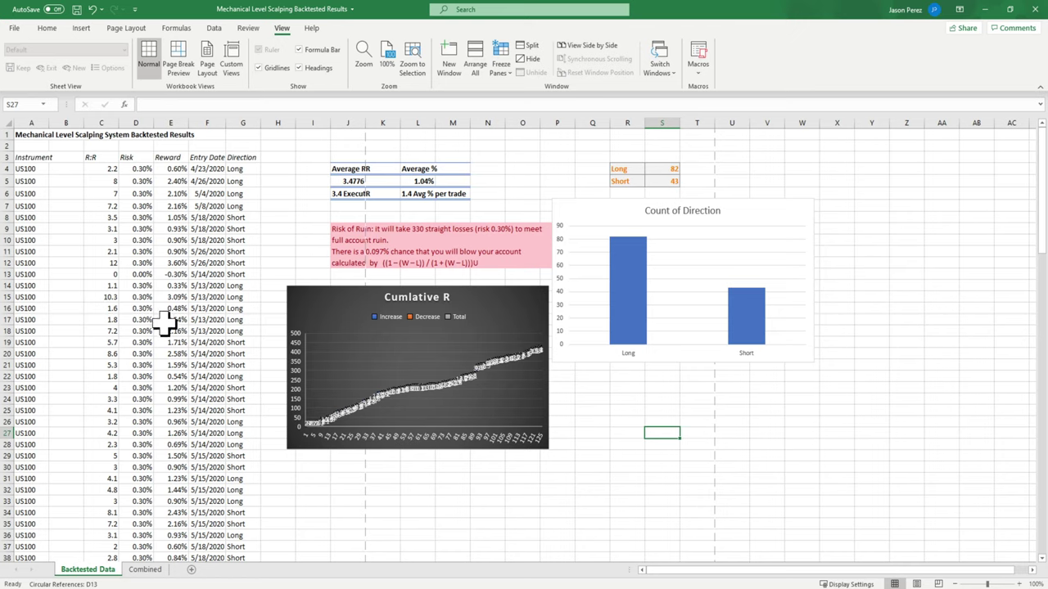
pyautogui.scroll(-8, 168, 336)
pyautogui.scroll(8, 159, 346)
# - Open the Combined sheet and enlarge its view to 136% with the statistics block in sight
pyautogui.click(145, 570)
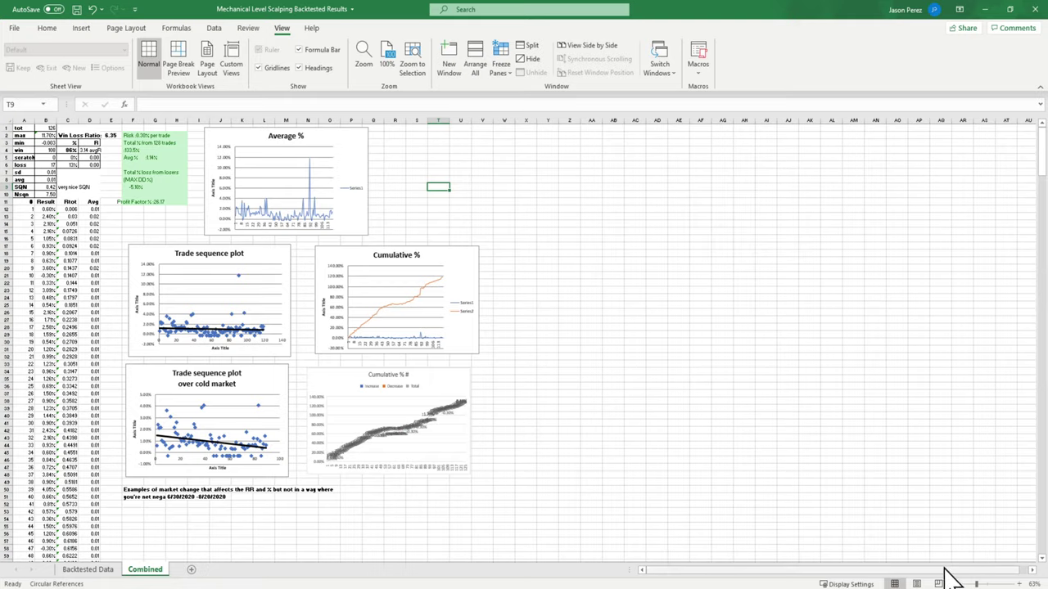
pyautogui.moveTo(980, 587); pyautogui.dragTo(990, 586)
pyautogui.scroll(3, 498, 426)
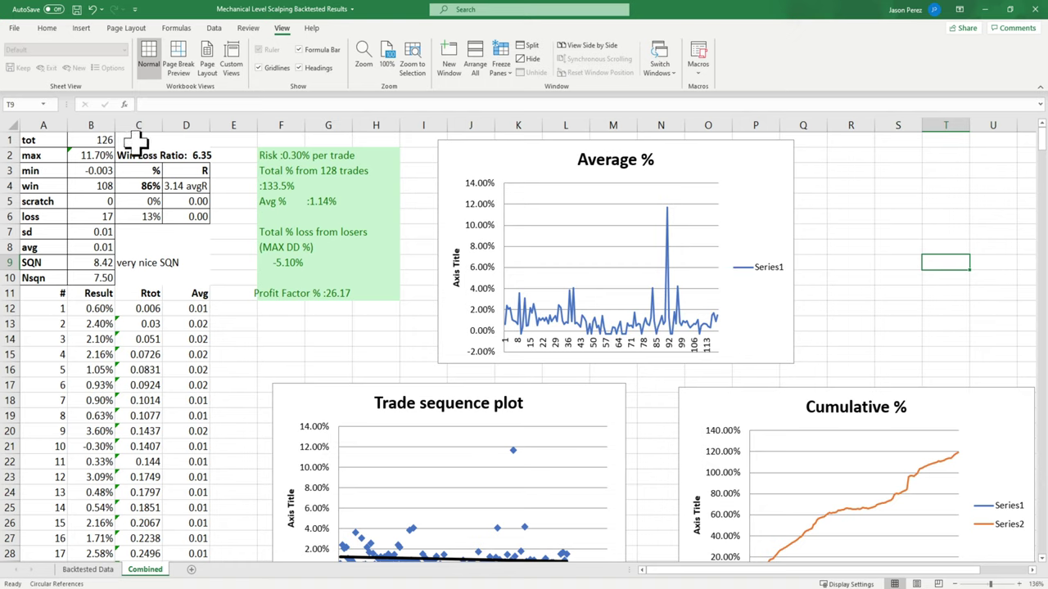
# - Inspect the max, min, win and loss statistics at the start of the Combined sheet
pyautogui.click(59, 156)
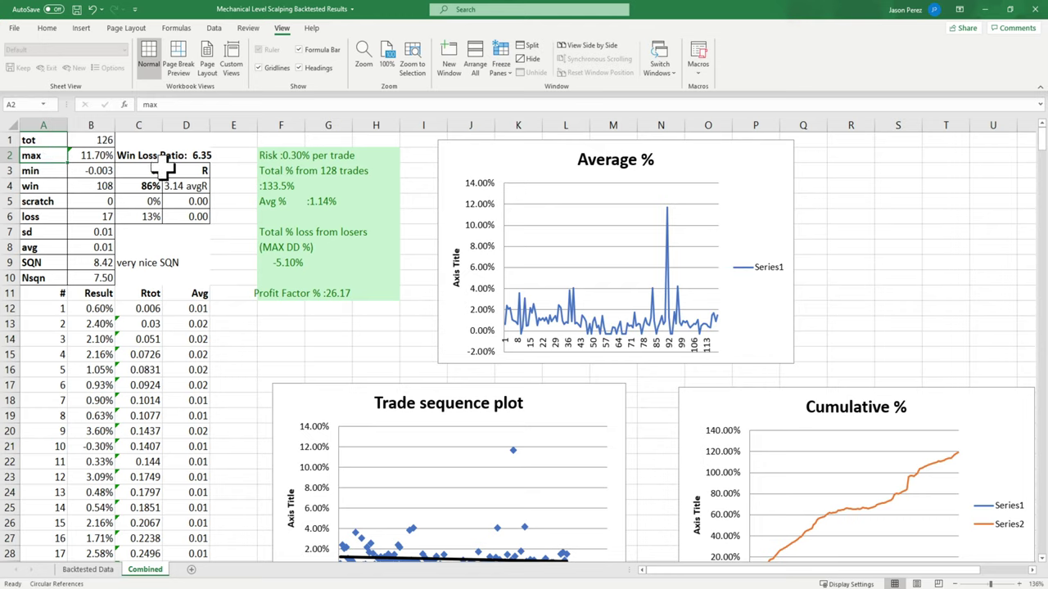
pyautogui.click(86, 171)
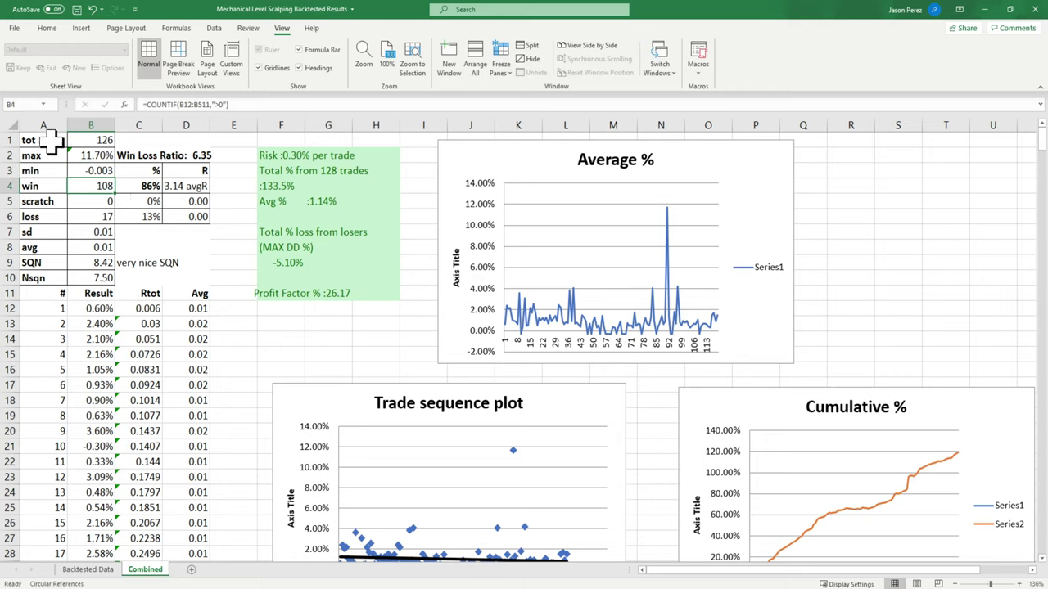
pyautogui.click(85, 189)
pyautogui.click(85, 217)
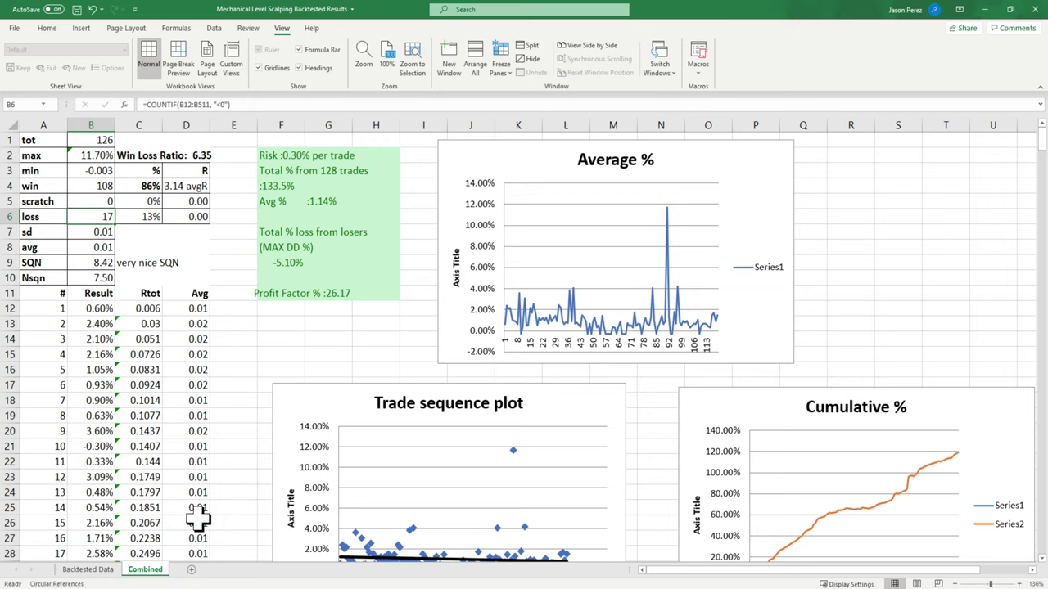
# - Compare the Combined statistics with the Backtested Data summary and risk-of-ruin note, and check the Risk values in D4:D11
pyautogui.click(88, 571)
pyautogui.click(145, 568)
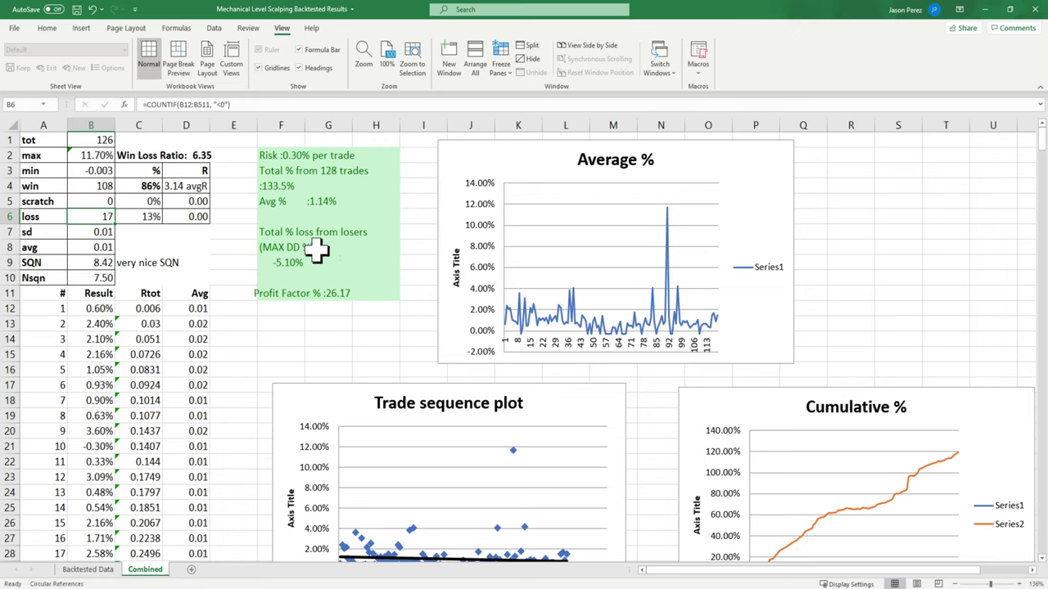
pyautogui.click(90, 570)
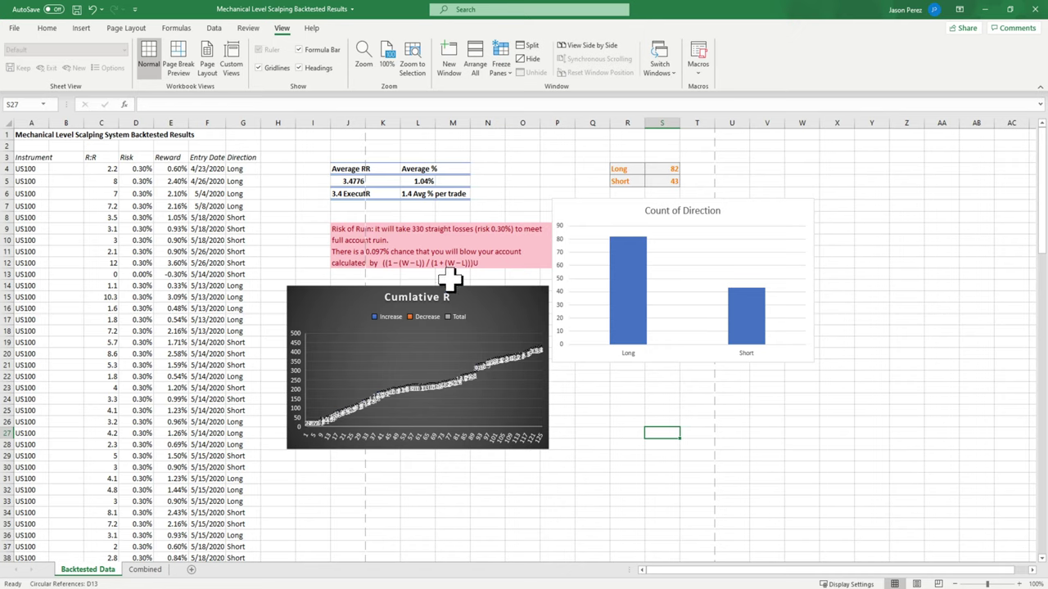
pyautogui.click(145, 569)
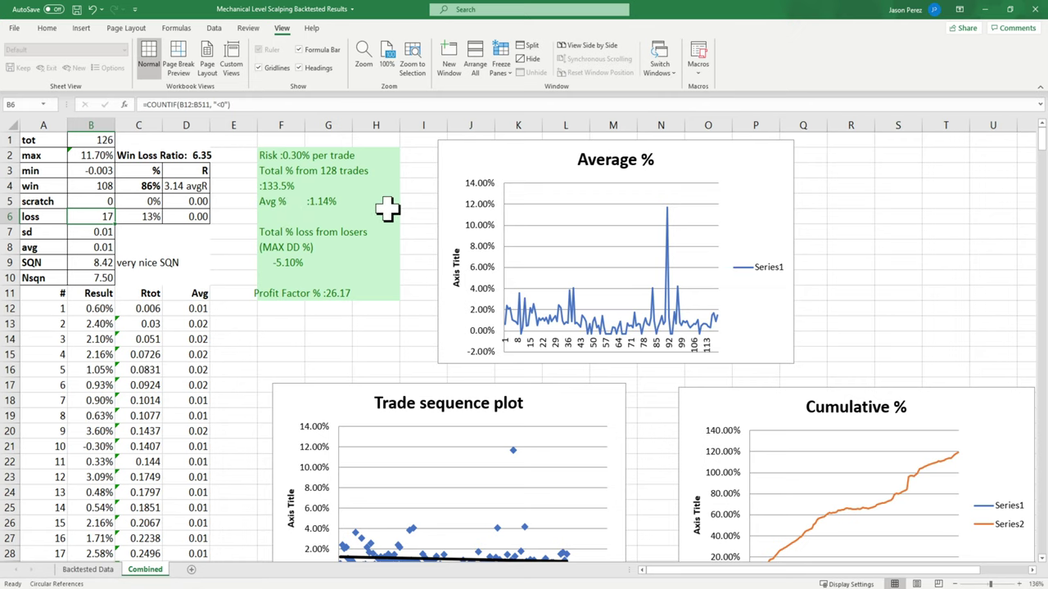
pyautogui.click(89, 570)
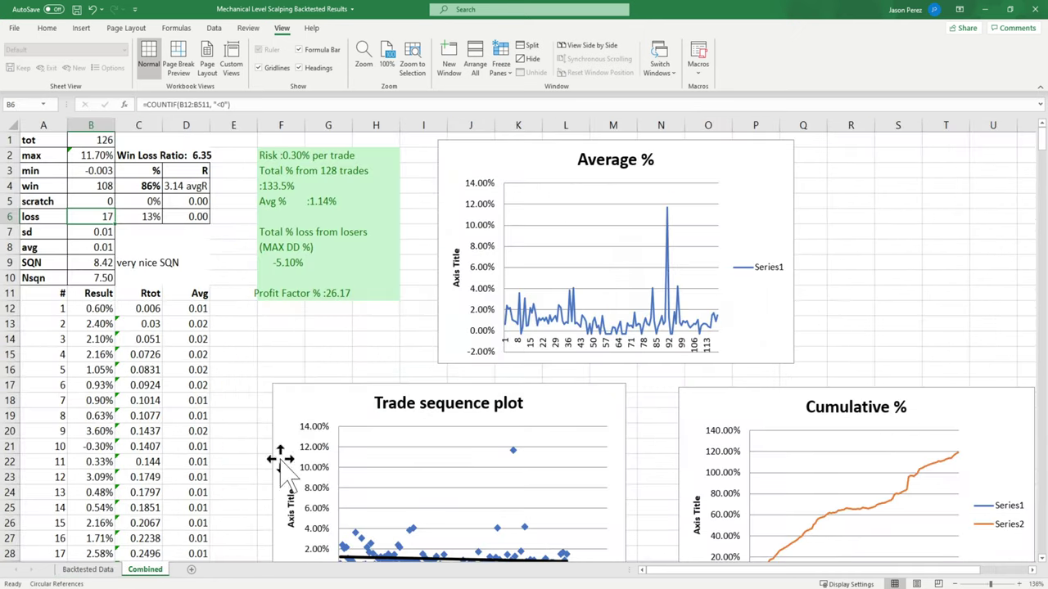
pyautogui.click(145, 569)
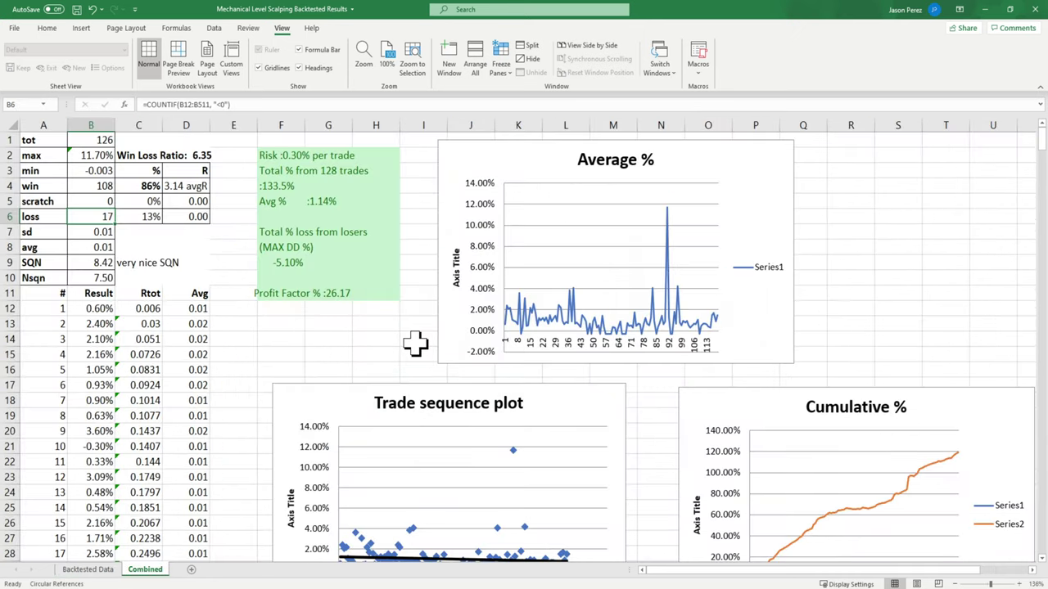
pyautogui.click(89, 569)
pyautogui.click(144, 569)
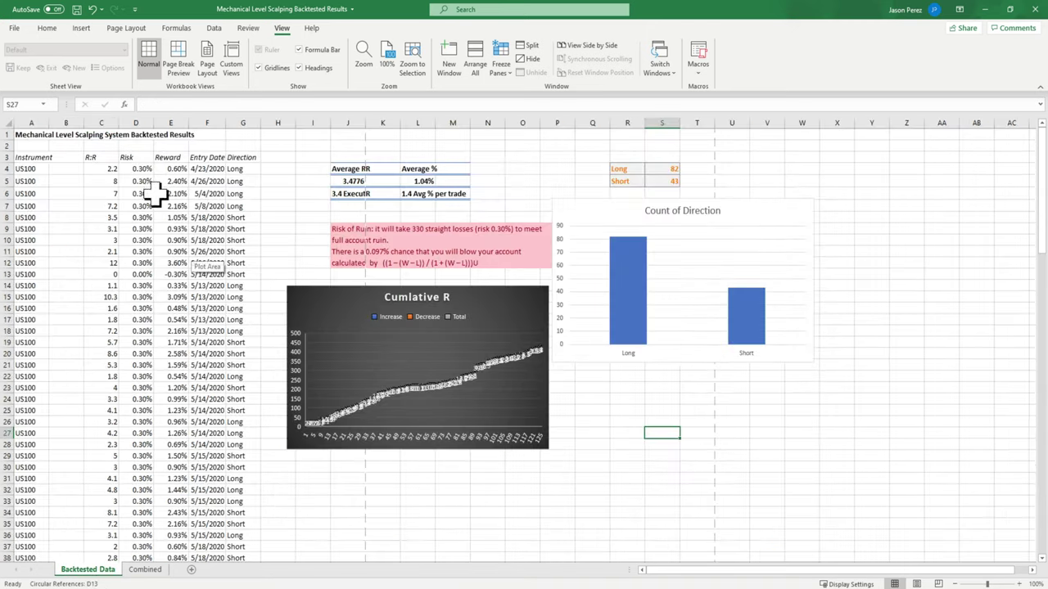
pyautogui.moveTo(140, 168); pyautogui.dragTo(141, 256)
pyautogui.click(141, 256)
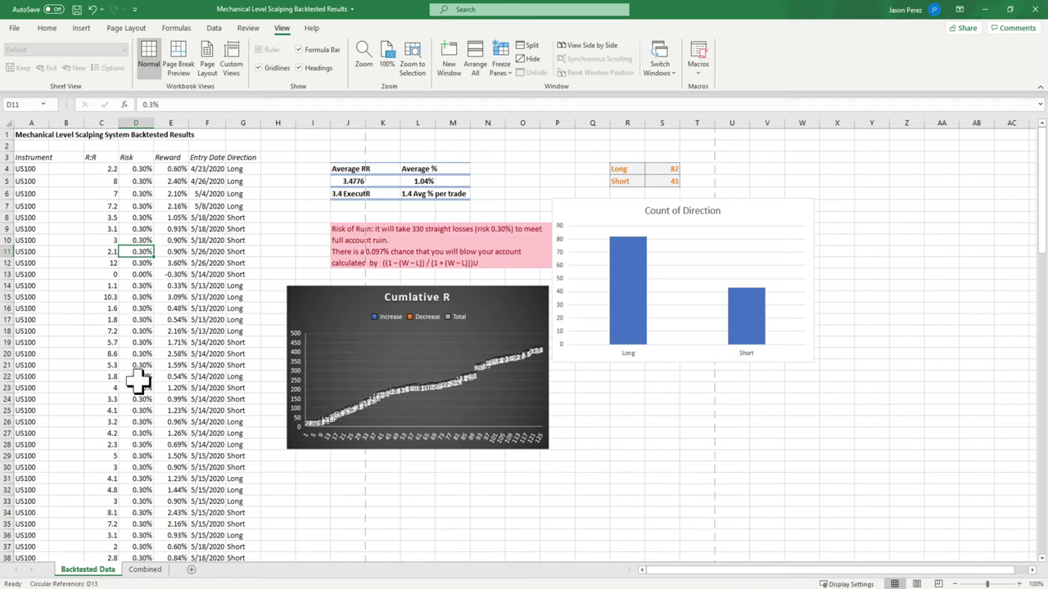
# - On the Combined sheet, correct the Avg % value in cell G5 to ":1.04%"
pyautogui.click(146, 570)
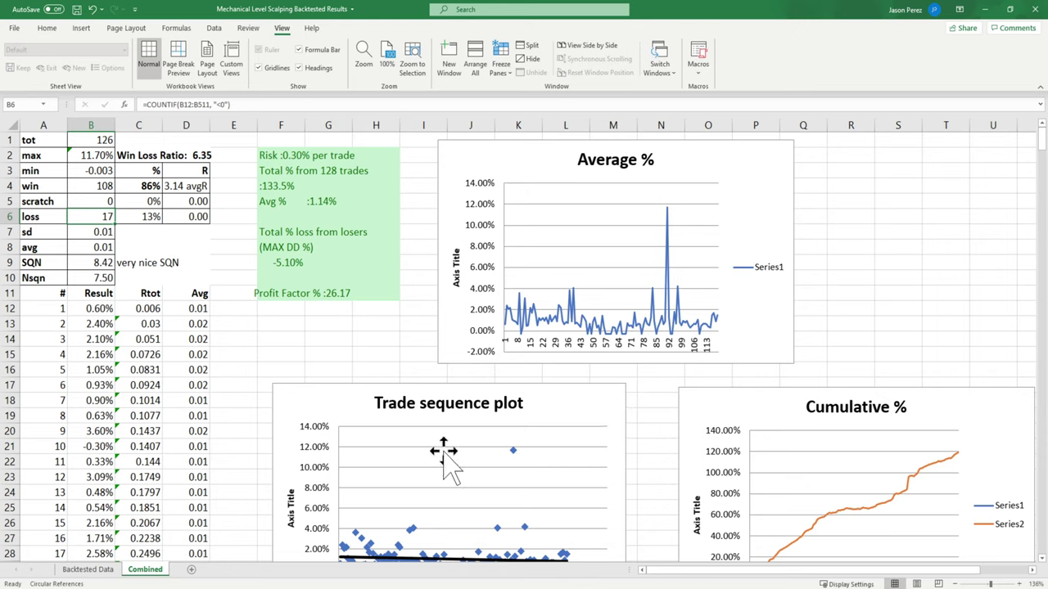
pyautogui.scroll(-1, 573, 303)
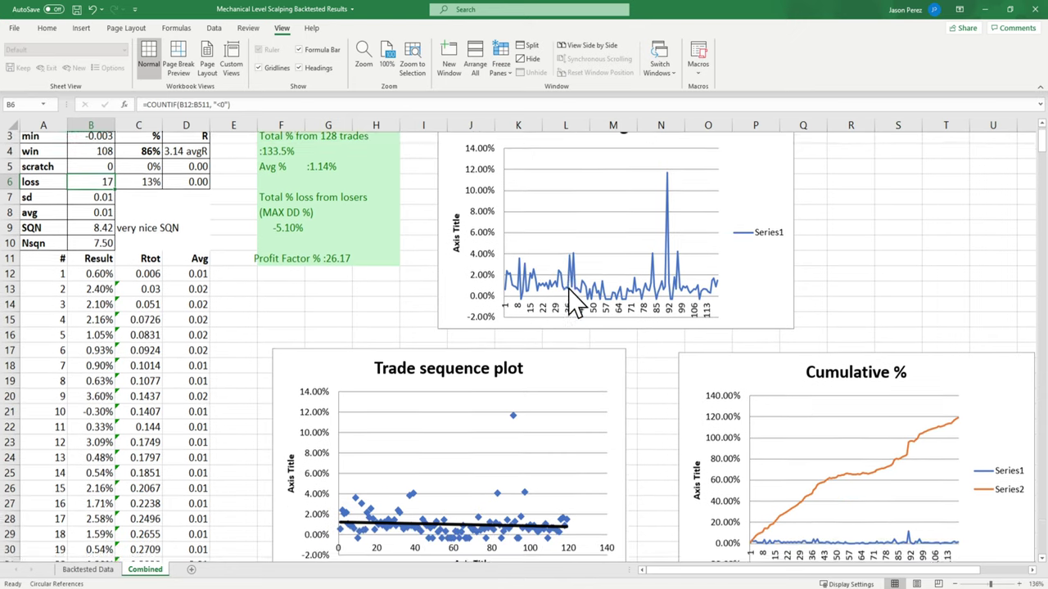
pyautogui.scroll(1, 659, 307)
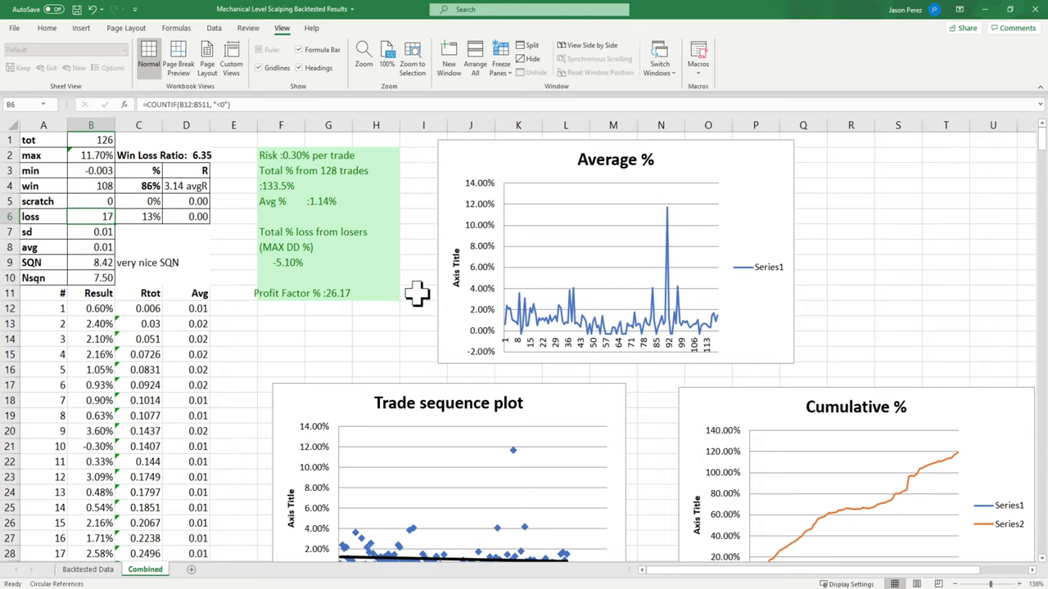
pyautogui.click(324, 204)
pyautogui.doubleClick(323, 204)
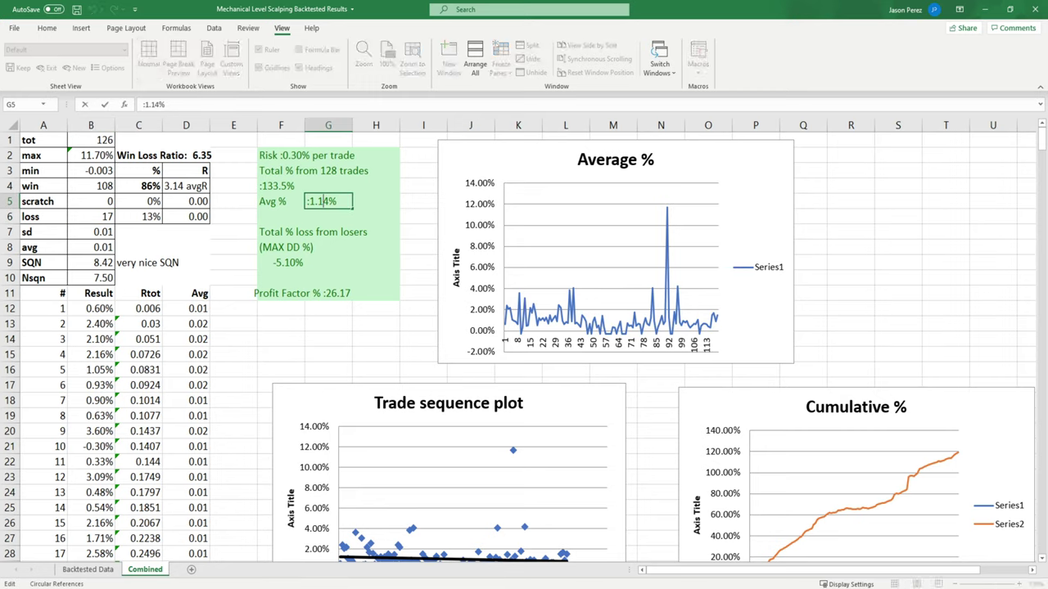
pyautogui.click(360, 323)
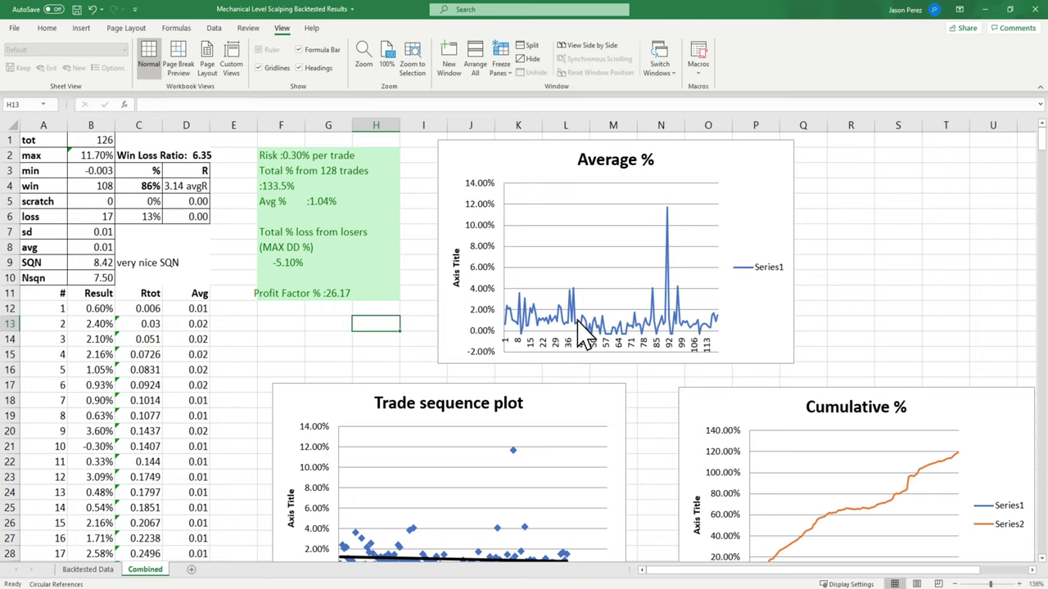
pyautogui.click(897, 308)
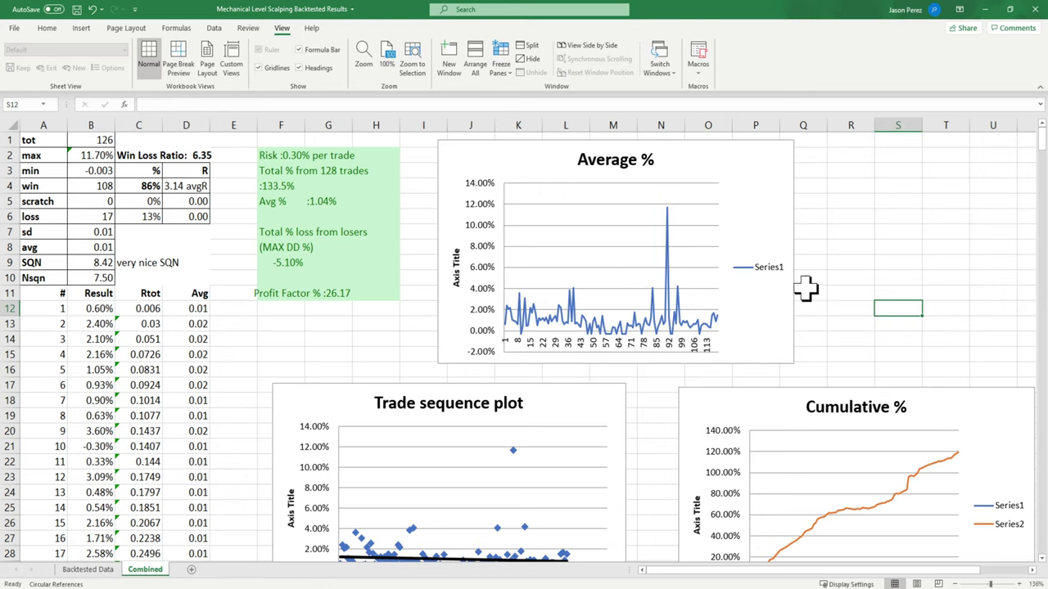
# - Examine the Trade sequence plot and the Cumulative % chart, comparing them with the Average % chart
pyautogui.scroll(-4, 807, 344)
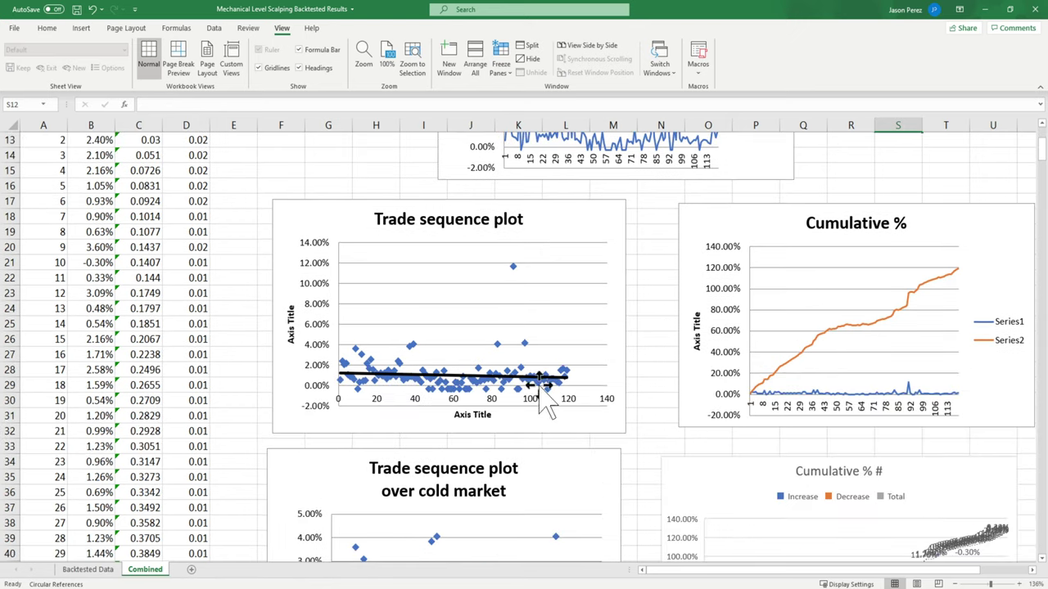
pyautogui.scroll(1, 543, 432)
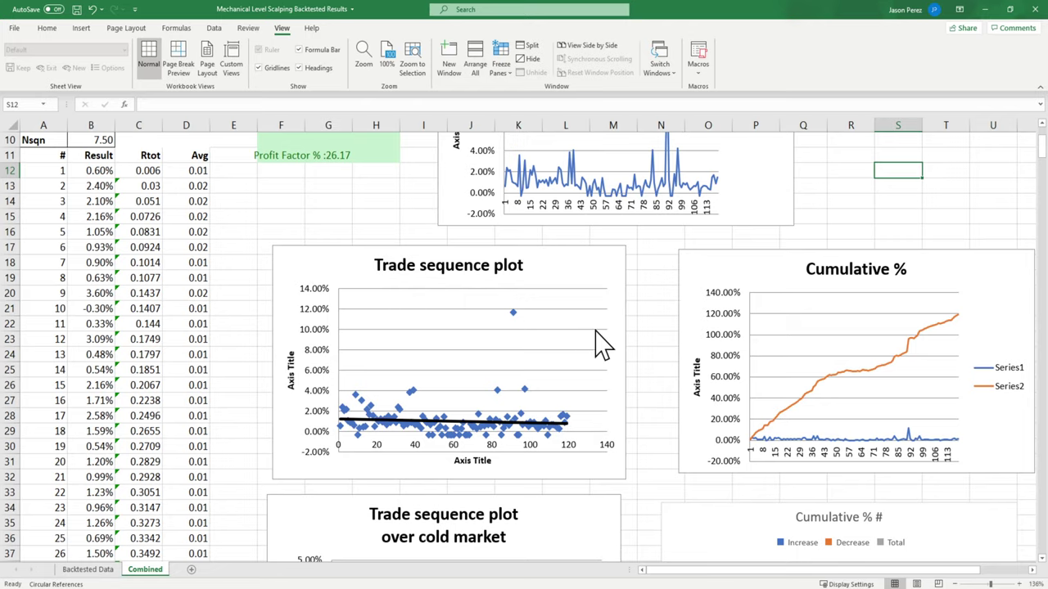
pyautogui.scroll(-1, 596, 336)
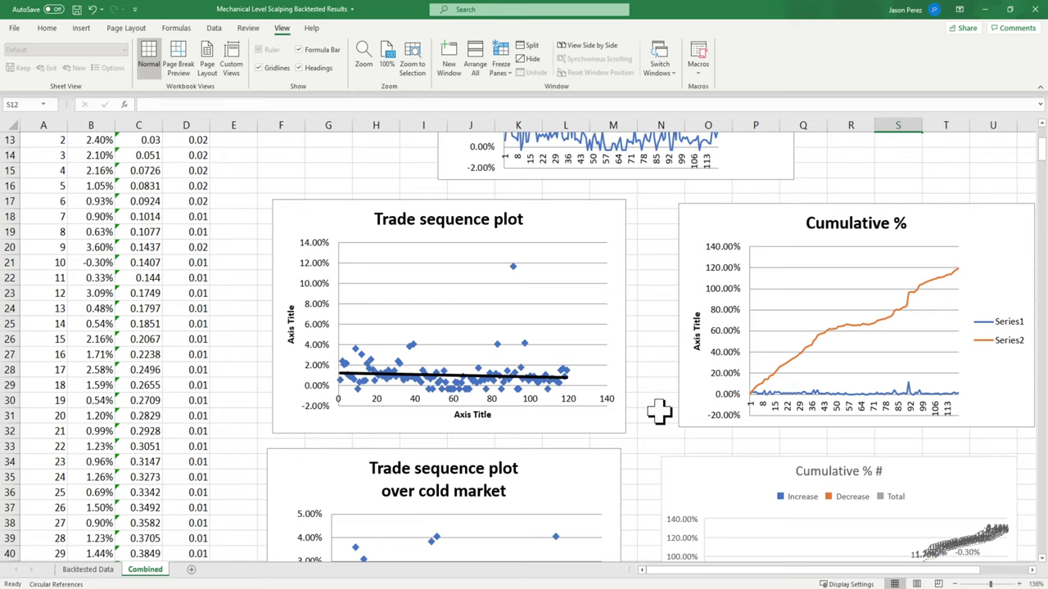
pyautogui.hscroll(2, 745, 580)
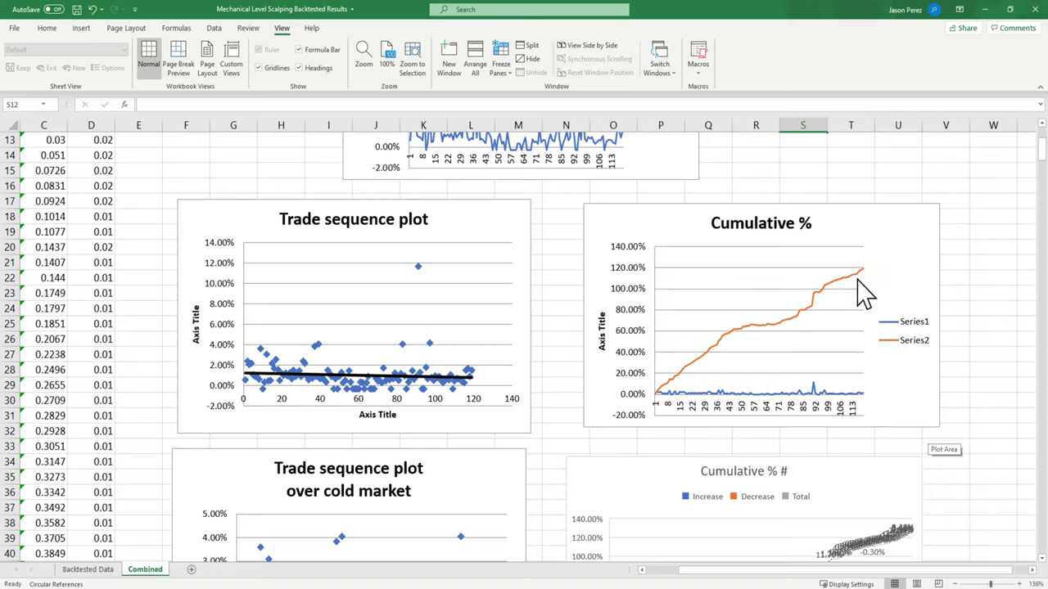
pyautogui.scroll(4, 735, 336)
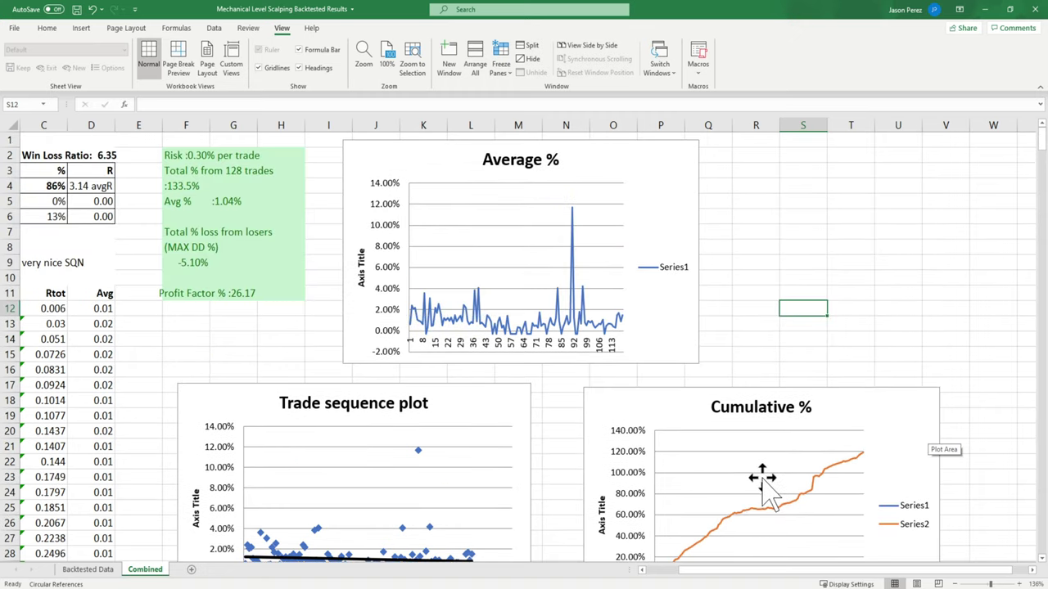
# - Study the cold-market trade sequence plot, its note on the 6/30/2020 to 8/20/2020 market change, and the Cumulative % # chart
pyautogui.scroll(-3, 761, 480)
pyautogui.scroll(-5, 757, 478)
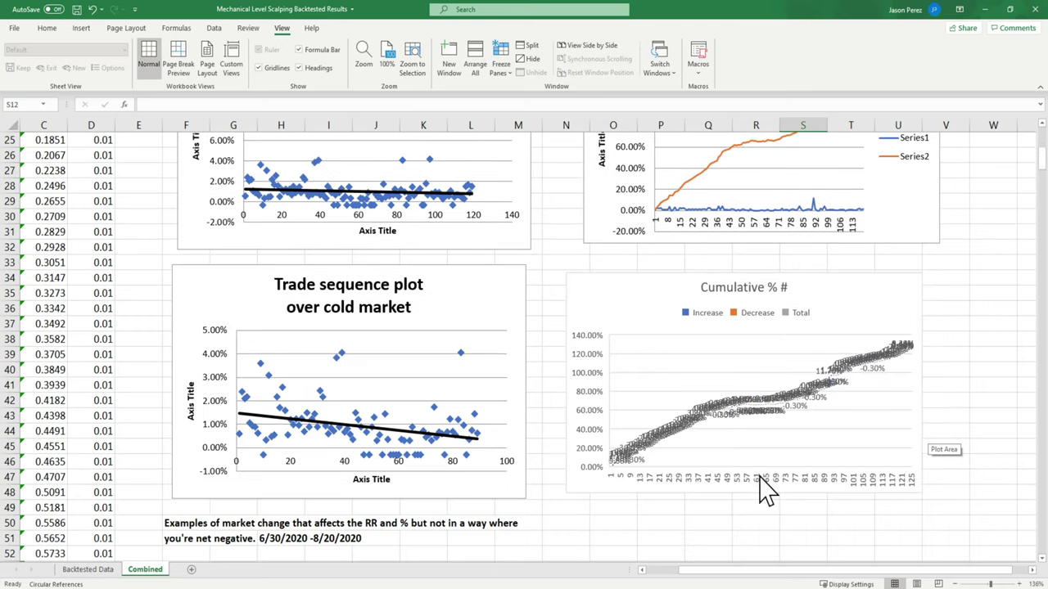
pyautogui.scroll(-2, 721, 487)
pyautogui.scroll(3, 676, 483)
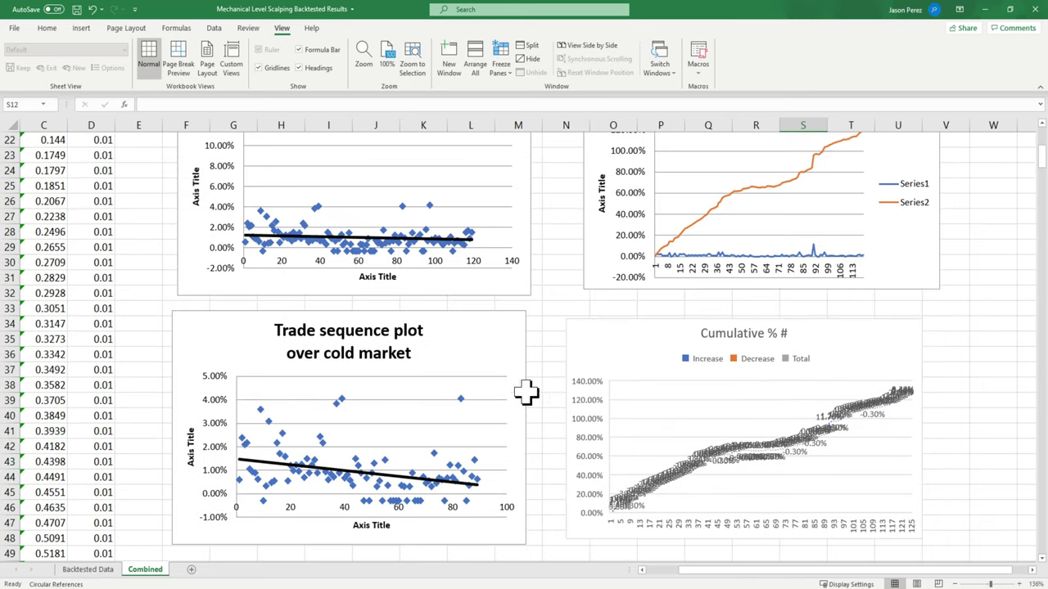
pyautogui.scroll(-2, 303, 397)
pyautogui.scroll(2, 352, 399)
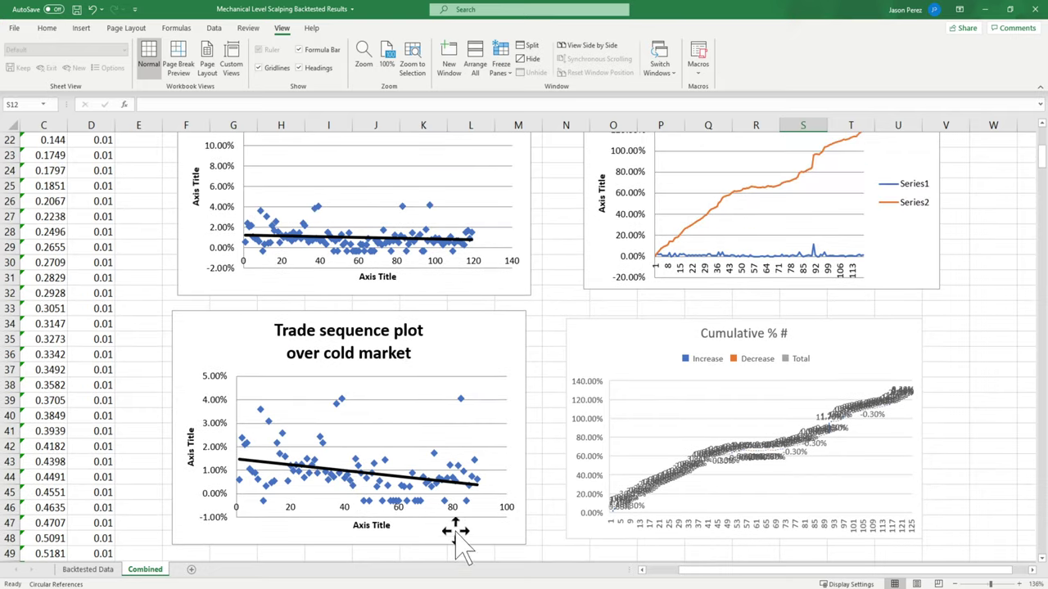
pyautogui.scroll(1, 493, 438)
pyautogui.scroll(-2, 488, 492)
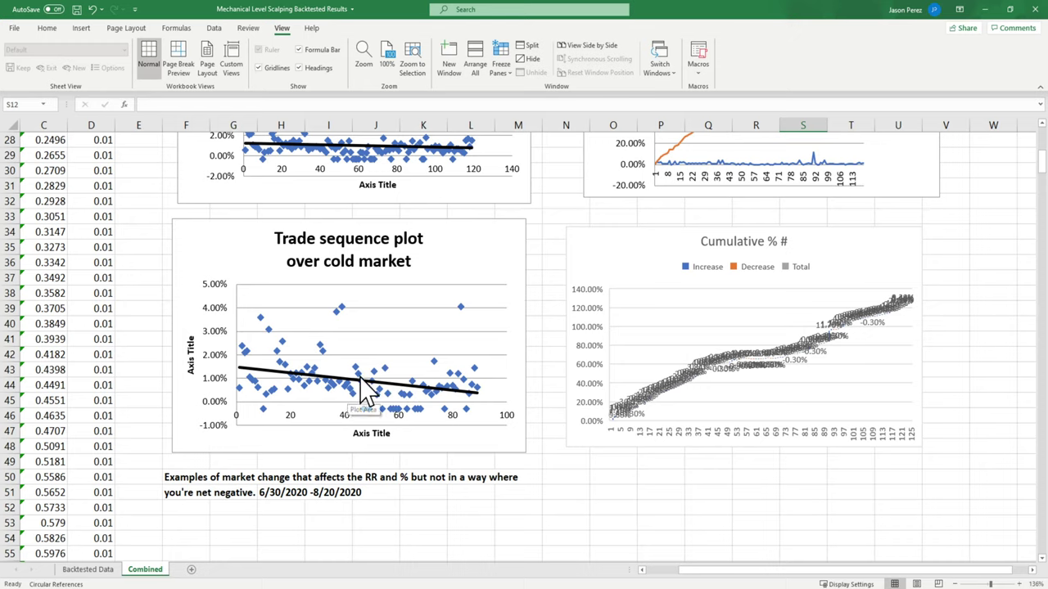
pyautogui.scroll(1, 243, 330)
pyautogui.scroll(-1, 252, 327)
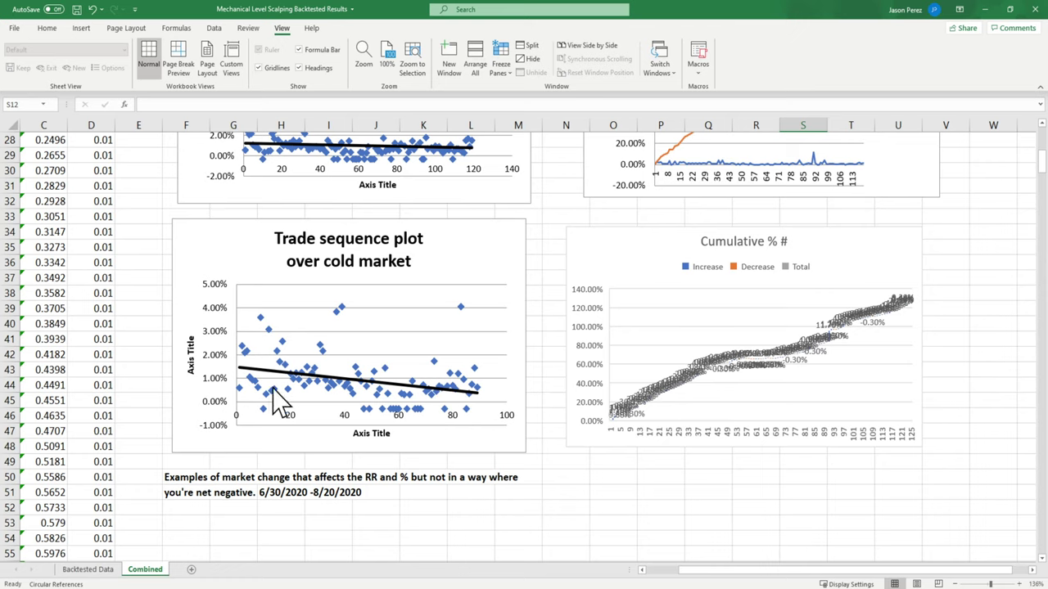
pyautogui.scroll(2, 648, 499)
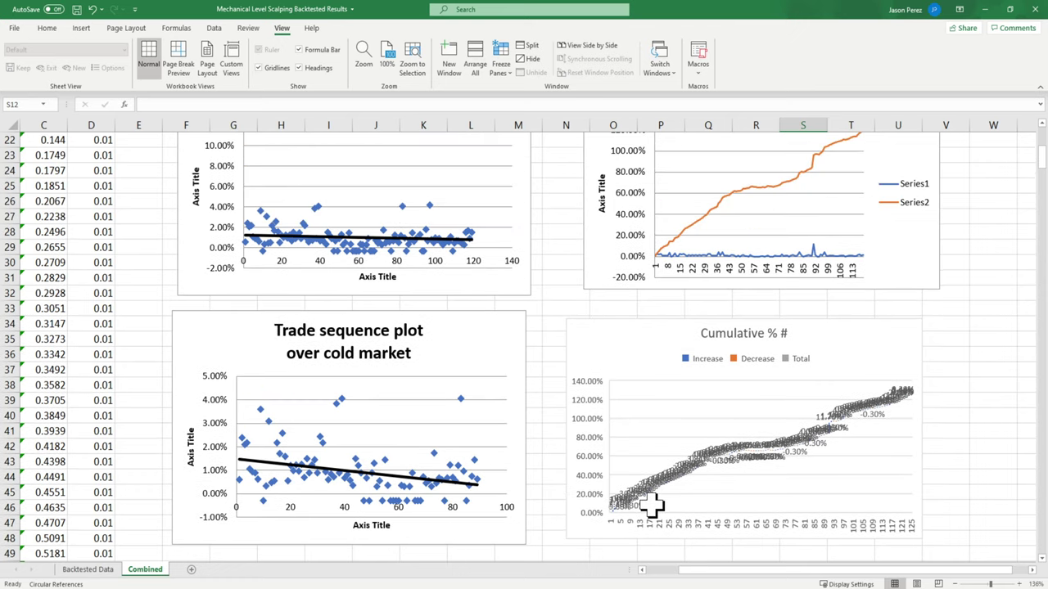
pyautogui.scroll(-3, 737, 479)
pyautogui.scroll(3, 729, 459)
pyautogui.scroll(-3, 700, 380)
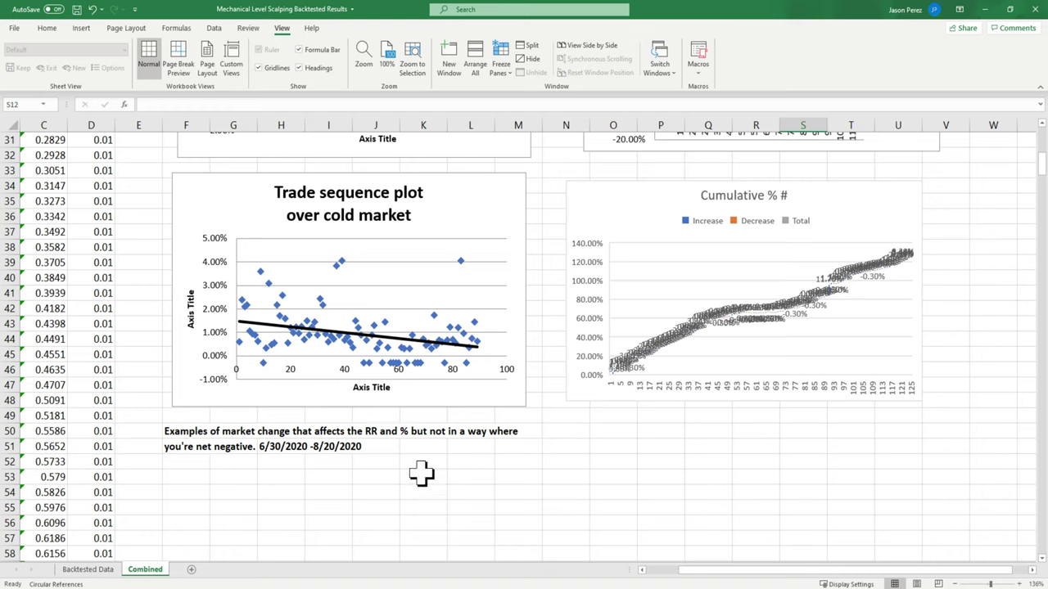
# - Look through the Result, Rtot and Avg columns from the first trade to the end of the filled rows
pyautogui.hscroll(-2, 489, 510)
pyautogui.scroll(10, 393, 442)
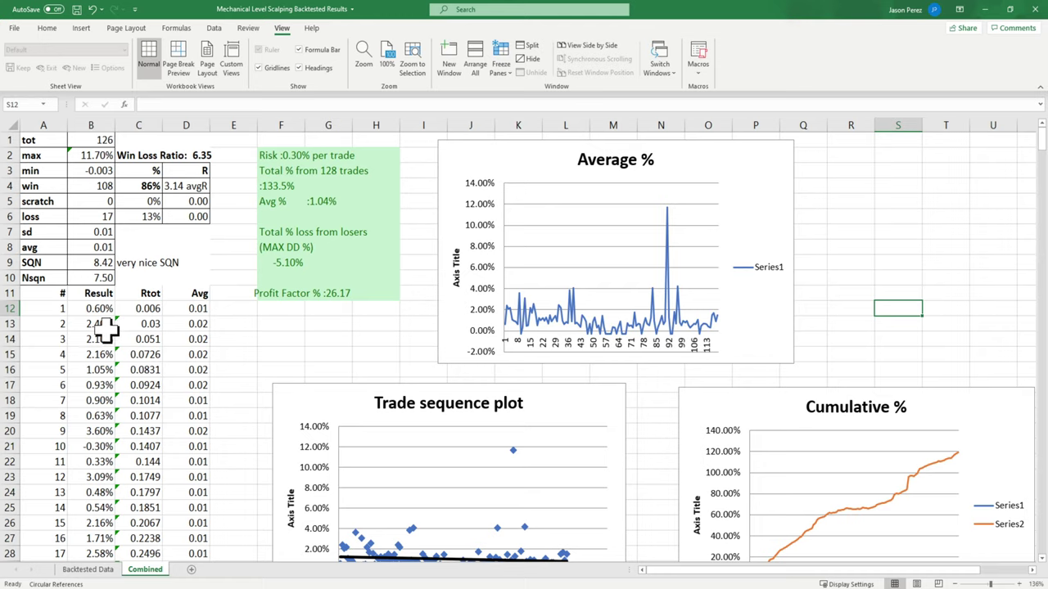
pyautogui.scroll(-20, 105, 330)
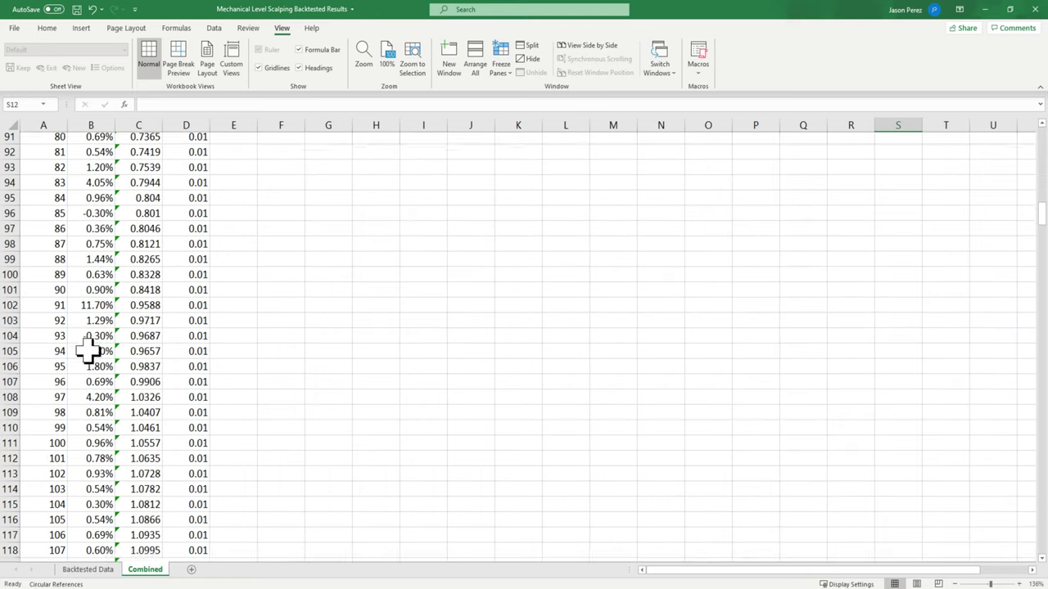
pyautogui.scroll(-13, 87, 350)
pyautogui.scroll(3, 90, 360)
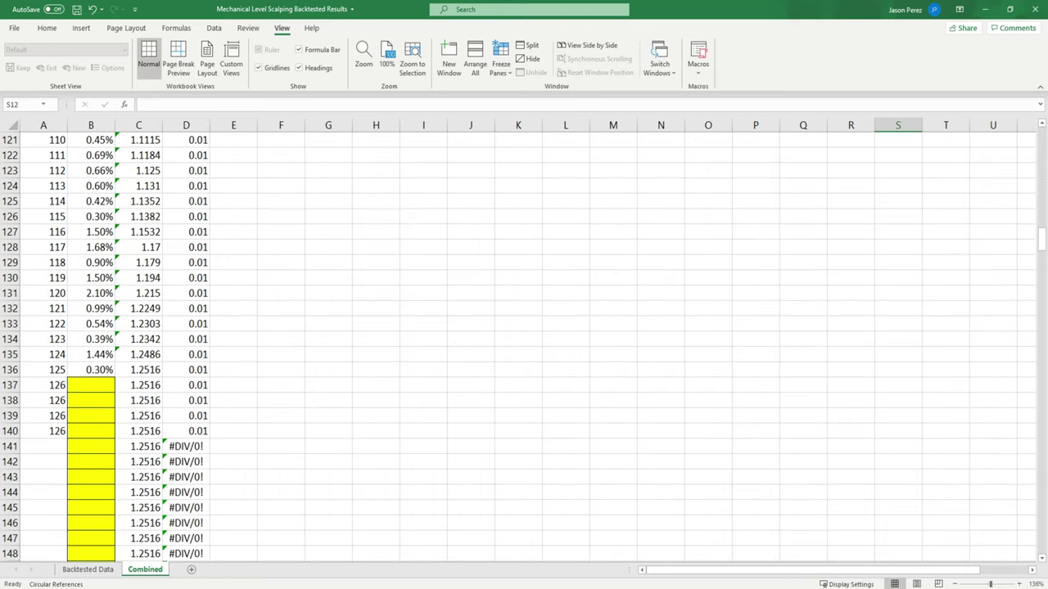
# - Return from the last filled trade to the summary statistics on the Combined sheet, and open the Backtested Data sheet
pyautogui.moveTo(47, 370); pyautogui.dragTo(302, 362)
pyautogui.click(286, 368)
pyautogui.scroll(20, 206, 379)
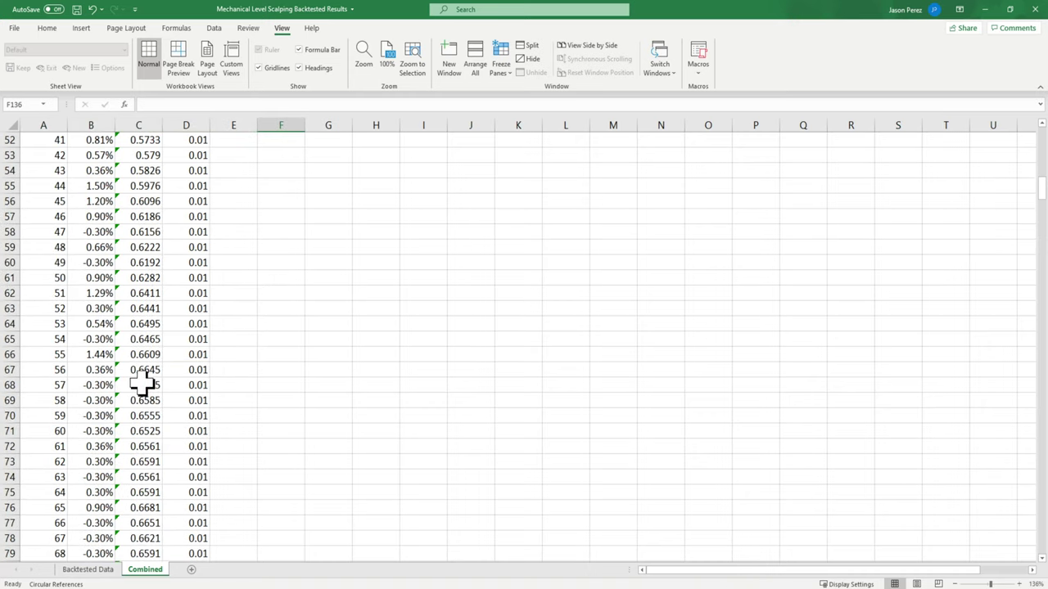
pyautogui.scroll(17, 141, 383)
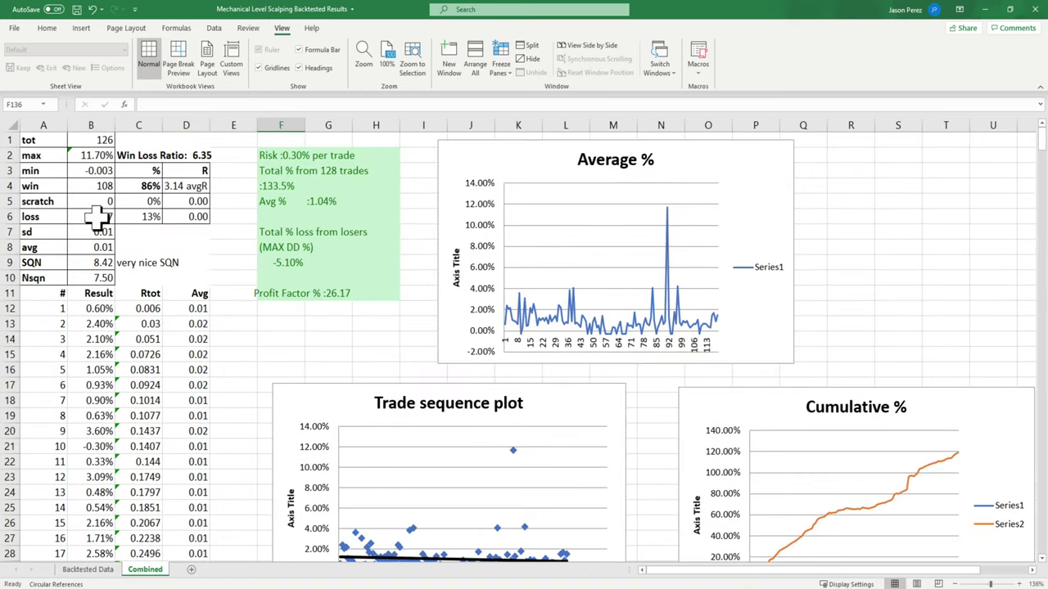
pyautogui.click(88, 570)
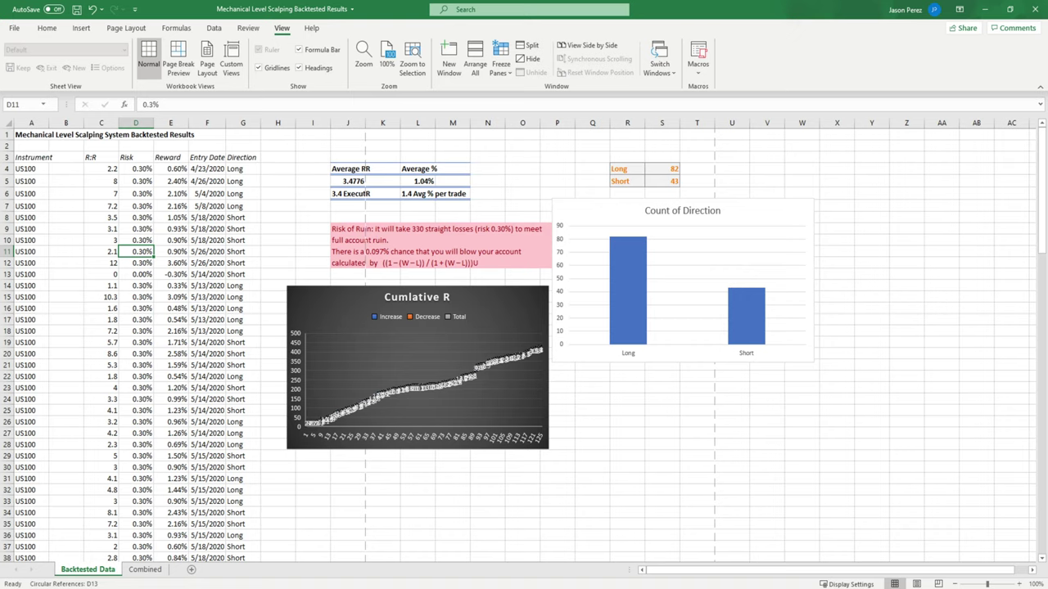
# - Switch to the Forex Study Group BTR workbook and bring the summary statistics and charts of its Combined sheet into view
pyautogui.moveTo(164, 586)
pyautogui.click(164, 557)
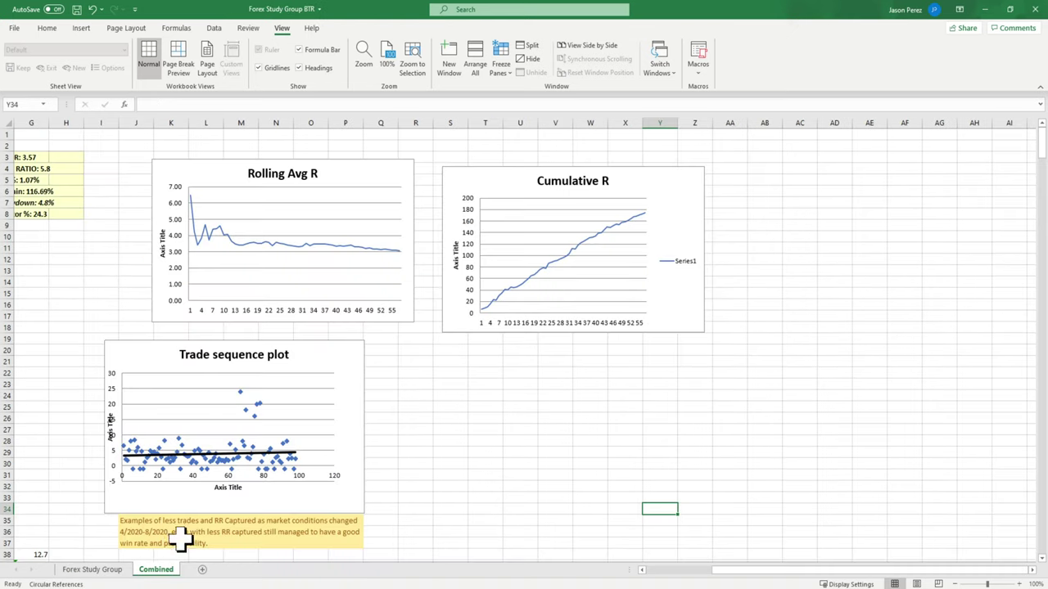
pyautogui.moveTo(763, 573); pyautogui.dragTo(591, 573)
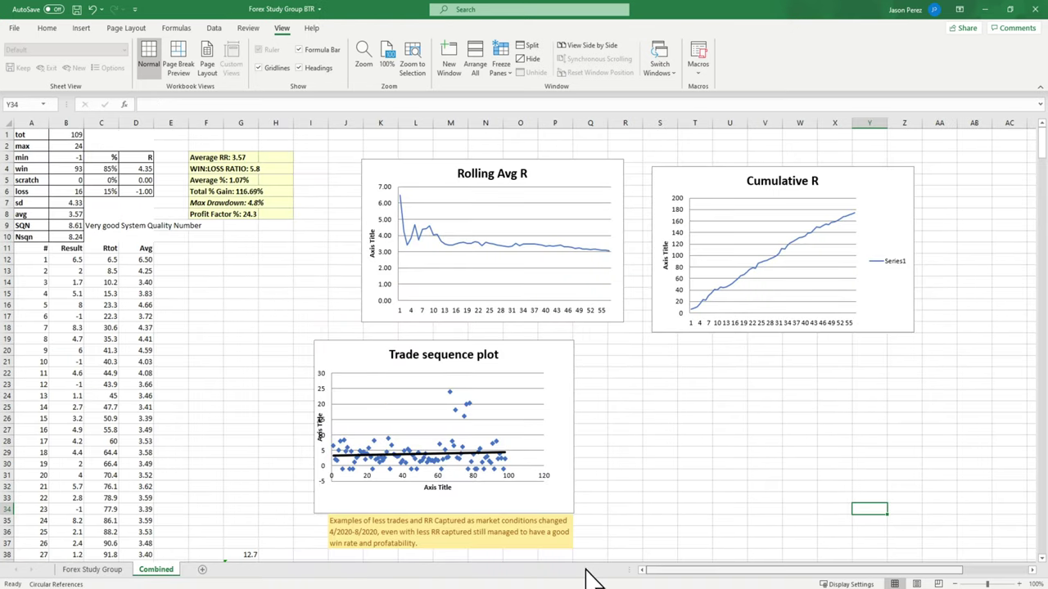
pyautogui.click(242, 350)
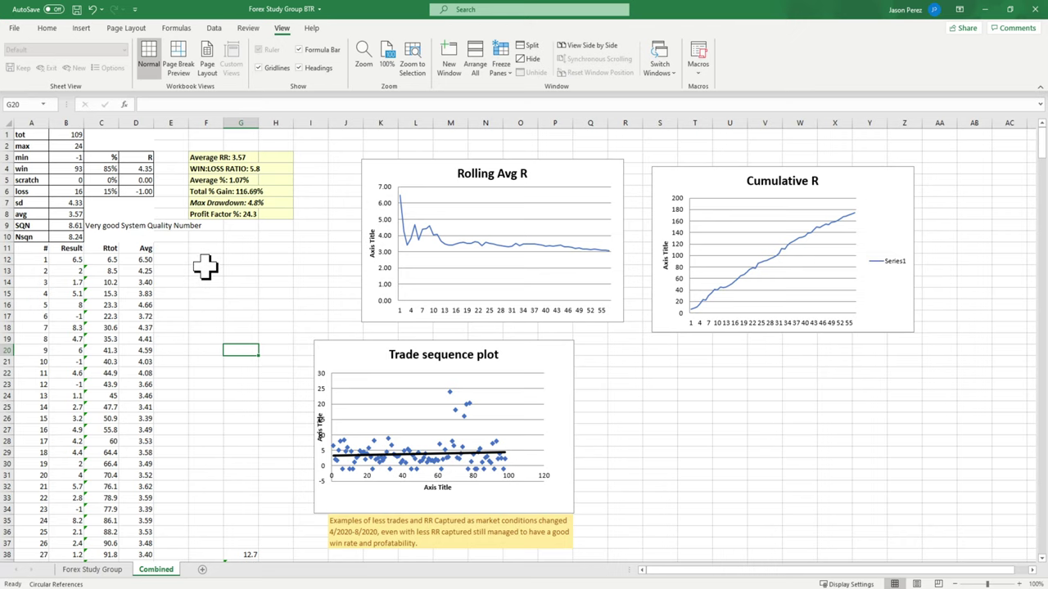
# - Open the Forex Study Group sheet and enlarge it to 124% so the trade dates are readable
pyautogui.click(96, 568)
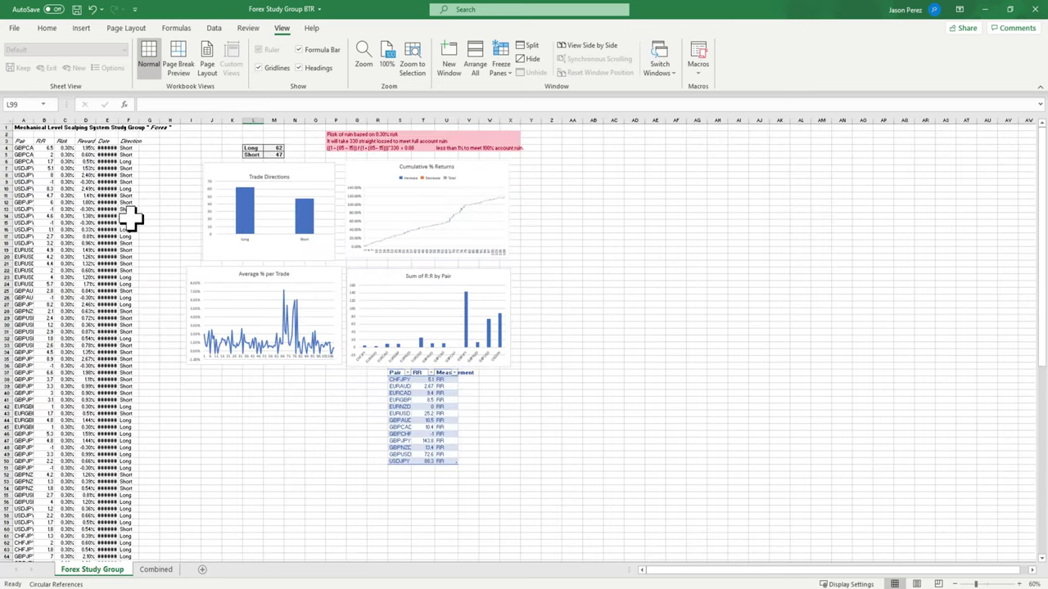
pyautogui.moveTo(999, 581); pyautogui.dragTo(982, 584)
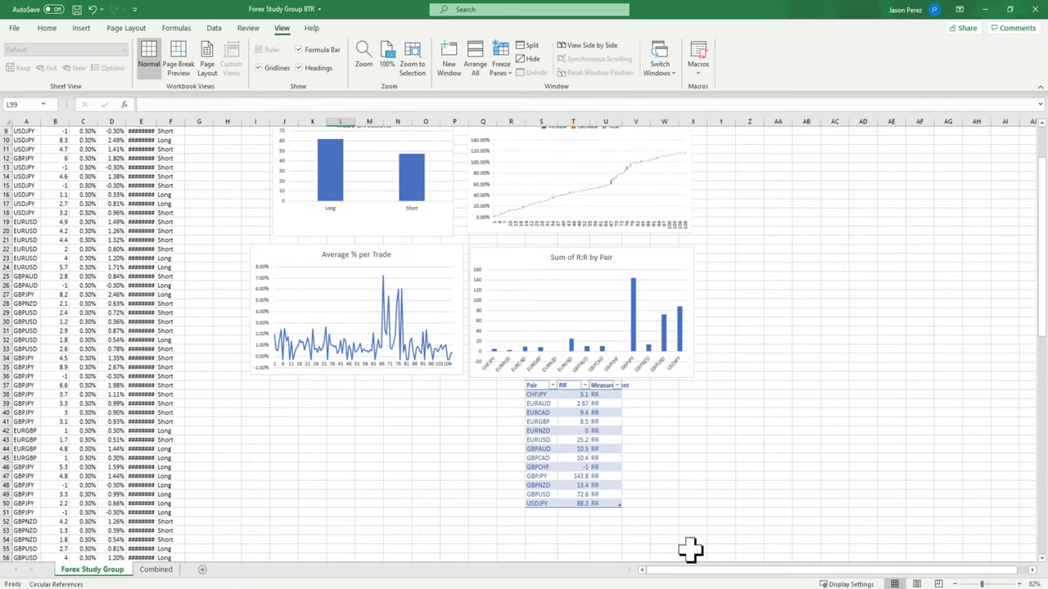
pyautogui.scroll(3, 270, 321)
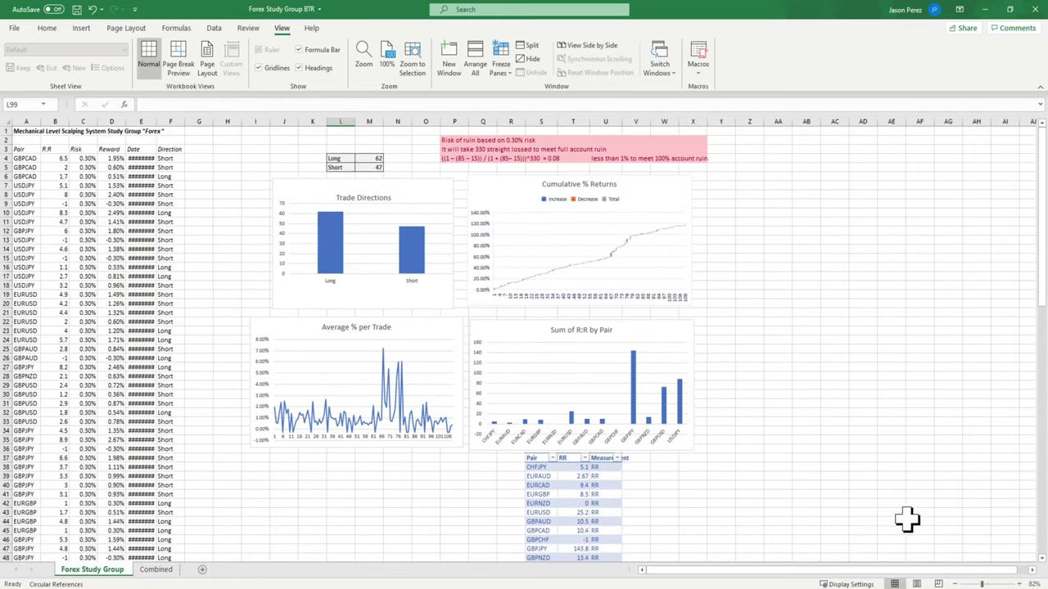
pyautogui.click(987, 583)
pyautogui.scroll(2, 659, 479)
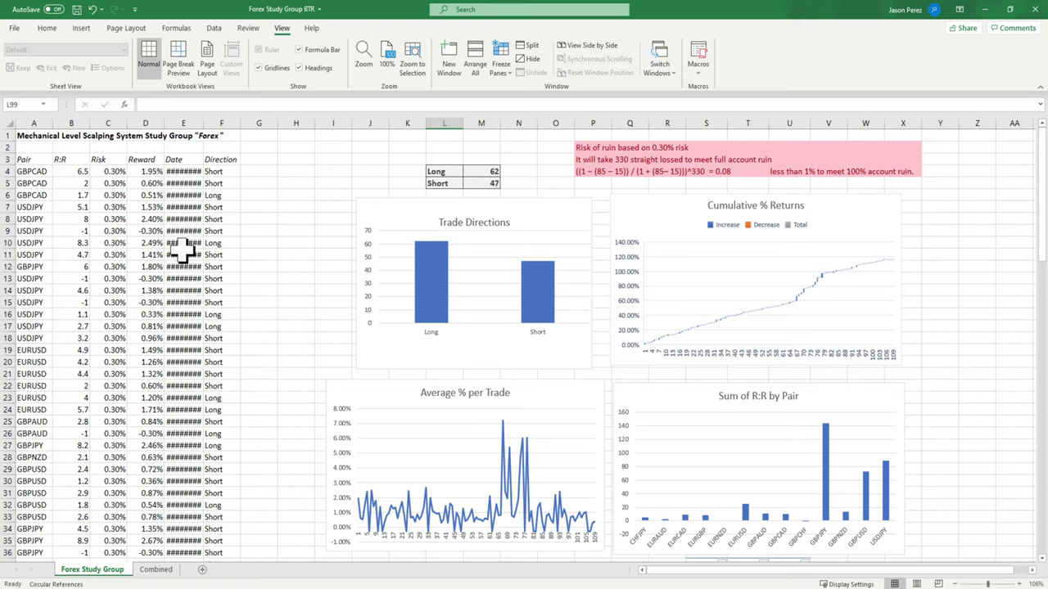
pyautogui.moveTo(988, 586); pyautogui.dragTo(990, 585)
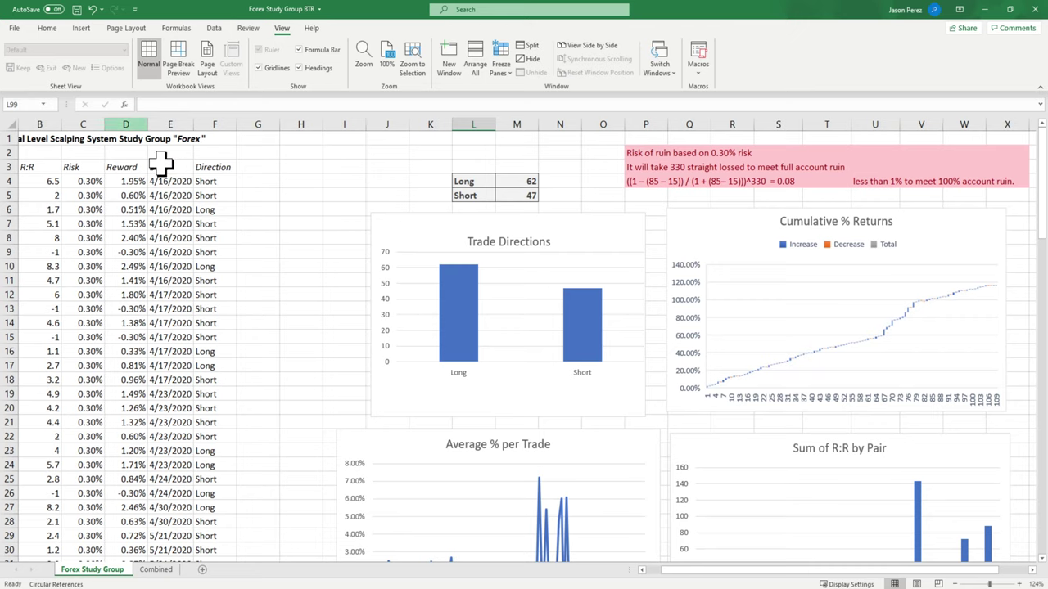
# - Look through the forex trade list from the first entry down to the Total row
pyautogui.scroll(-20, 162, 339)
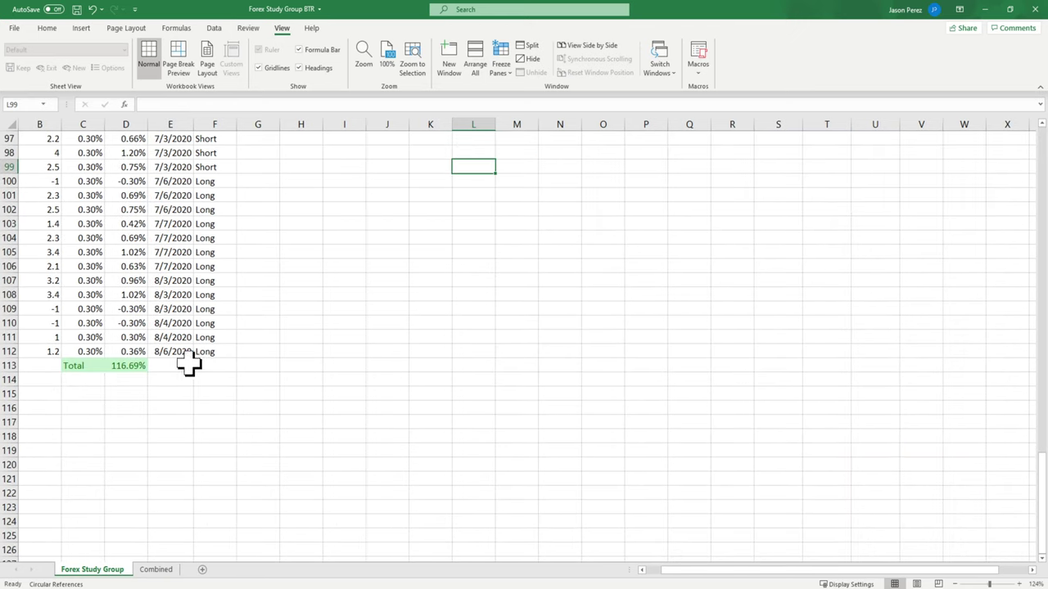
pyautogui.scroll(20, 226, 335)
pyautogui.scroll(2, 235, 338)
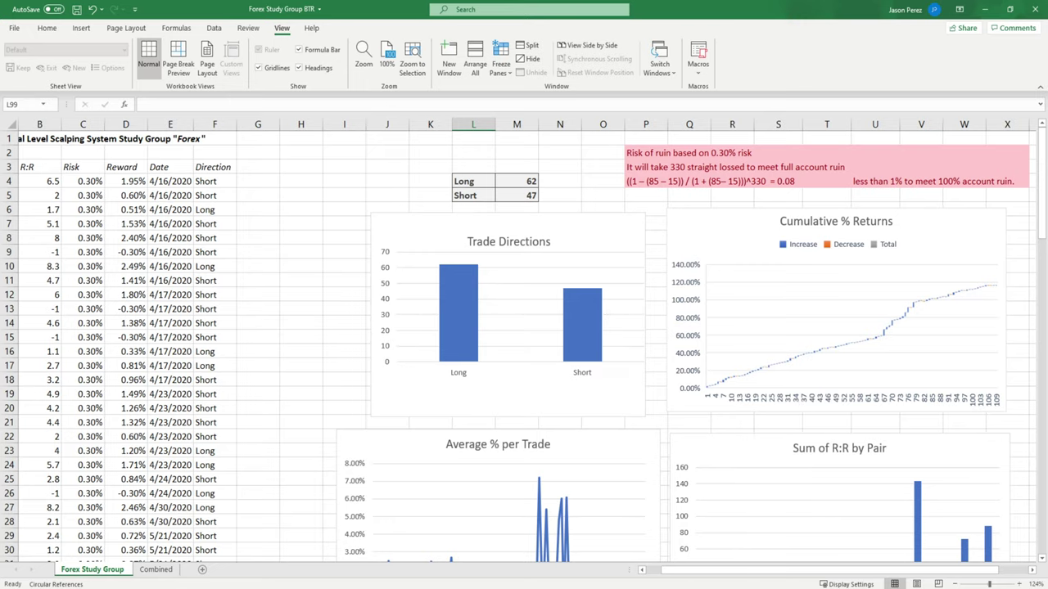
# - Examine the Trade Directions, Cumulative % Returns and Average % per Trade charts on the Forex Study Group sheet
pyautogui.hscroll(2, 714, 573)
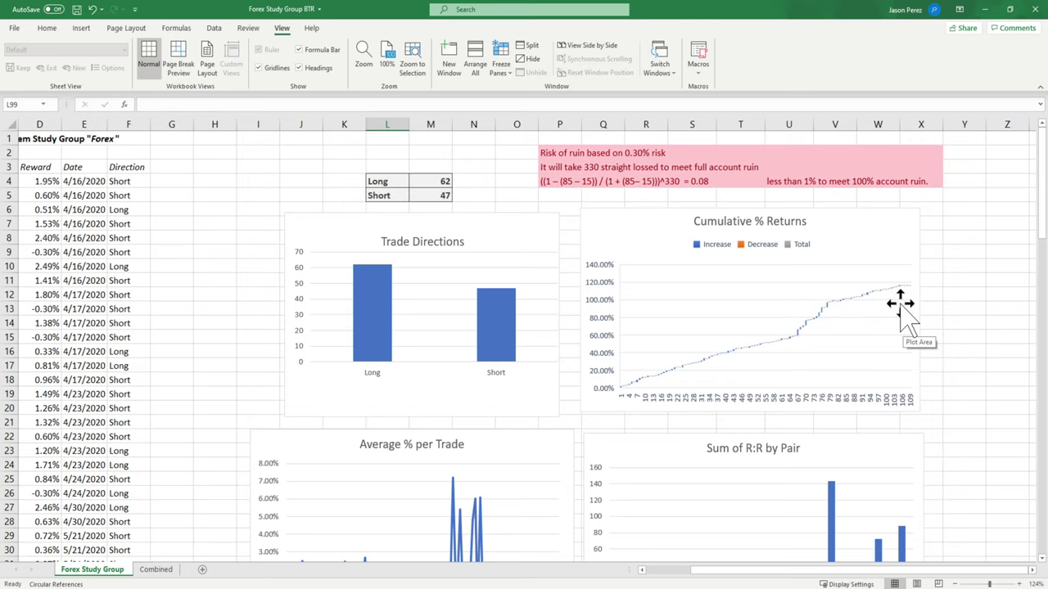
pyautogui.scroll(-4, 737, 360)
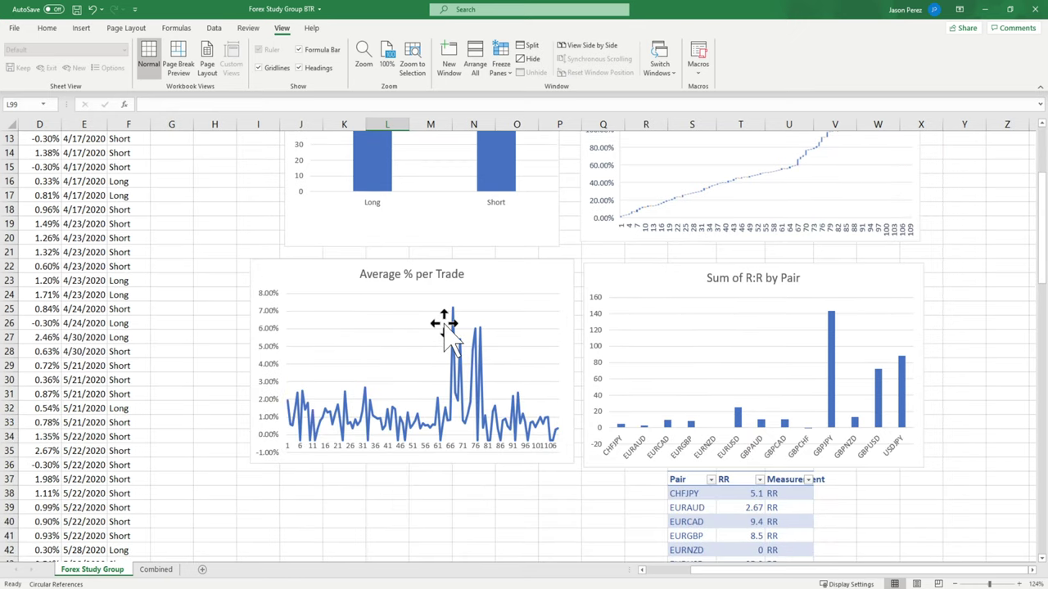
pyautogui.scroll(-1, 446, 327)
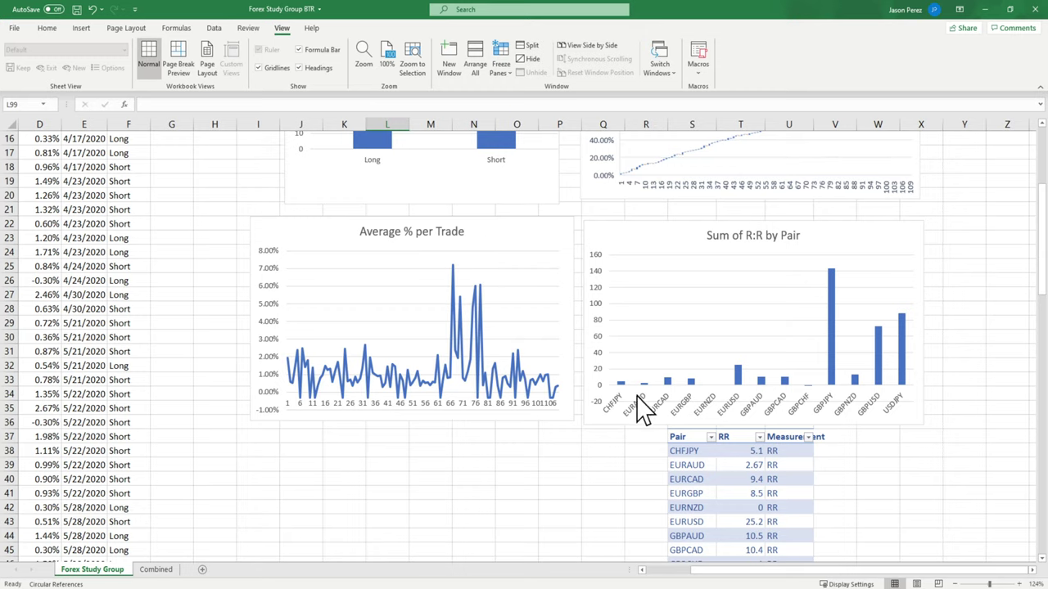
pyautogui.scroll(3, 504, 418)
pyautogui.scroll(-4, 636, 484)
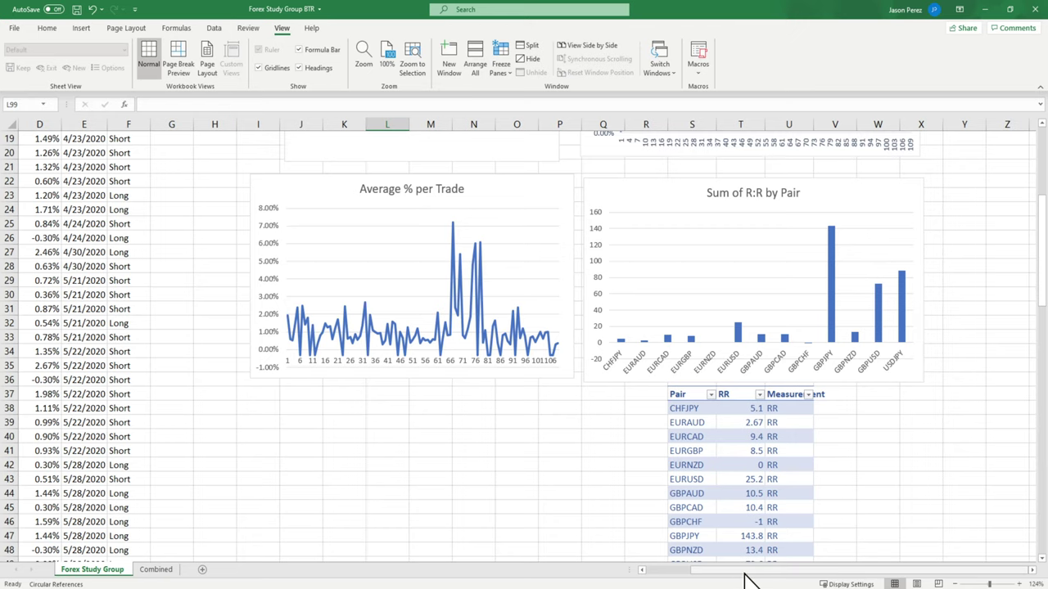
pyautogui.scroll(1, 647, 291)
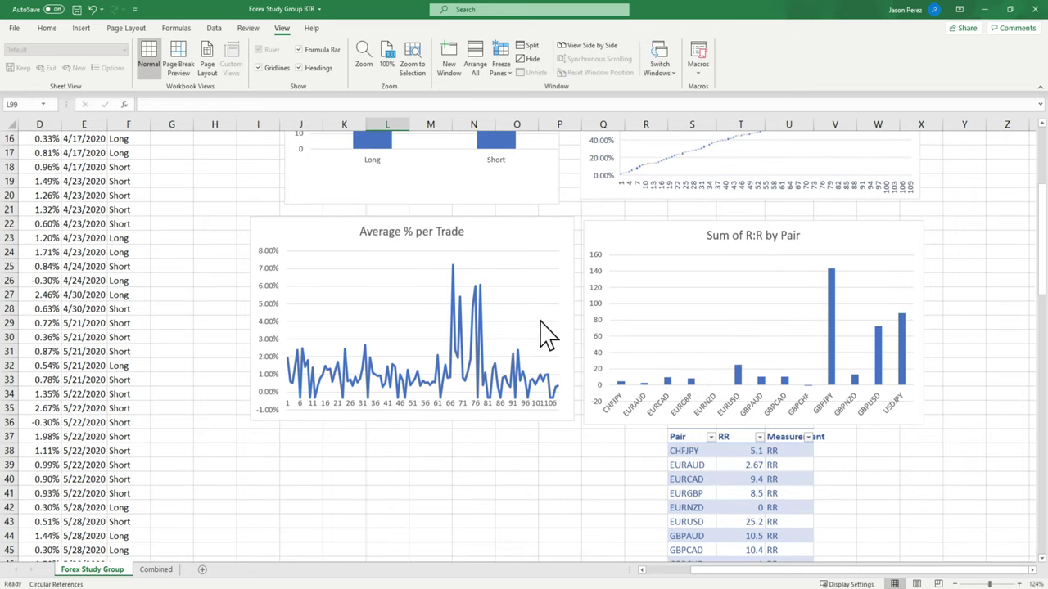
pyautogui.scroll(-1, 735, 334)
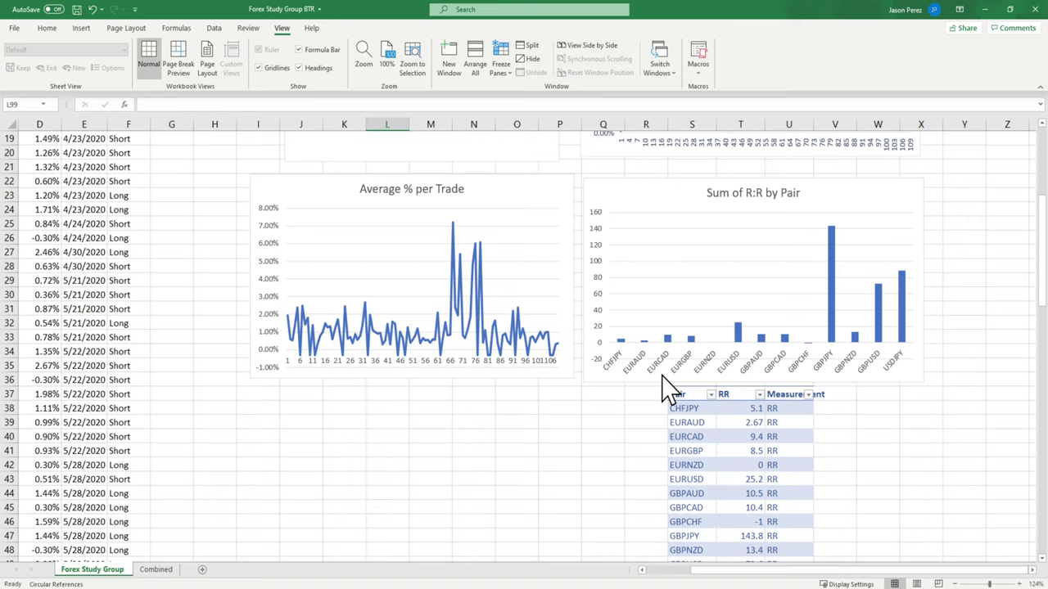
# - Study the Sum of R:R by Pair chart together with the Pair and RR table beneath it
pyautogui.scroll(4, 299, 463)
pyautogui.moveTo(711, 575); pyautogui.dragTo(959, 502)
pyautogui.scroll(-2, 927, 474)
pyautogui.scroll(-2, 927, 473)
pyautogui.scroll(-2, 827, 445)
pyautogui.scroll(2, 819, 393)
pyautogui.scroll(-1, 807, 410)
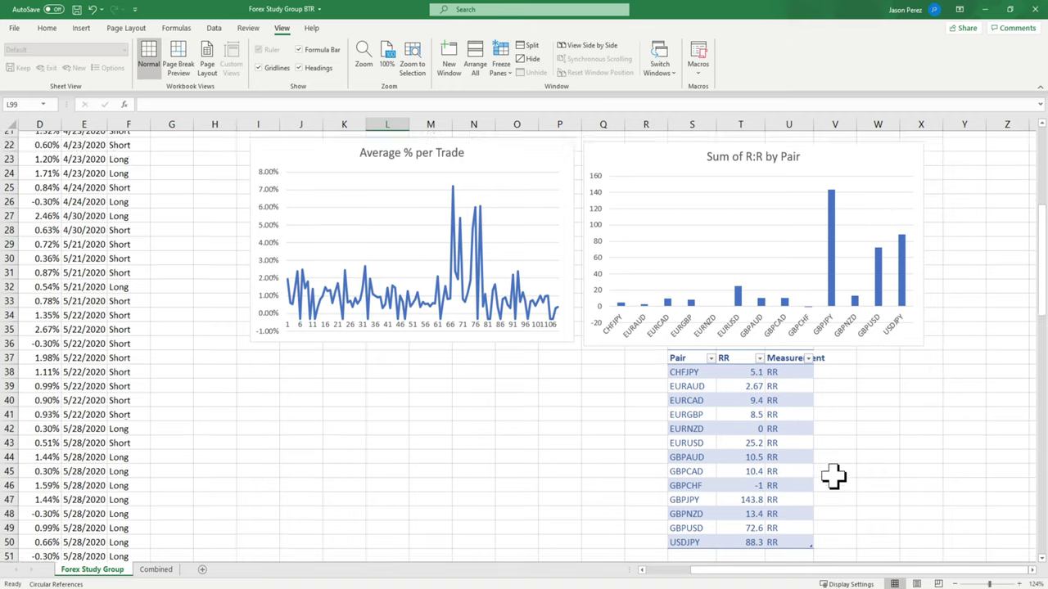
pyautogui.scroll(7, 819, 483)
pyautogui.scroll(-5, 791, 479)
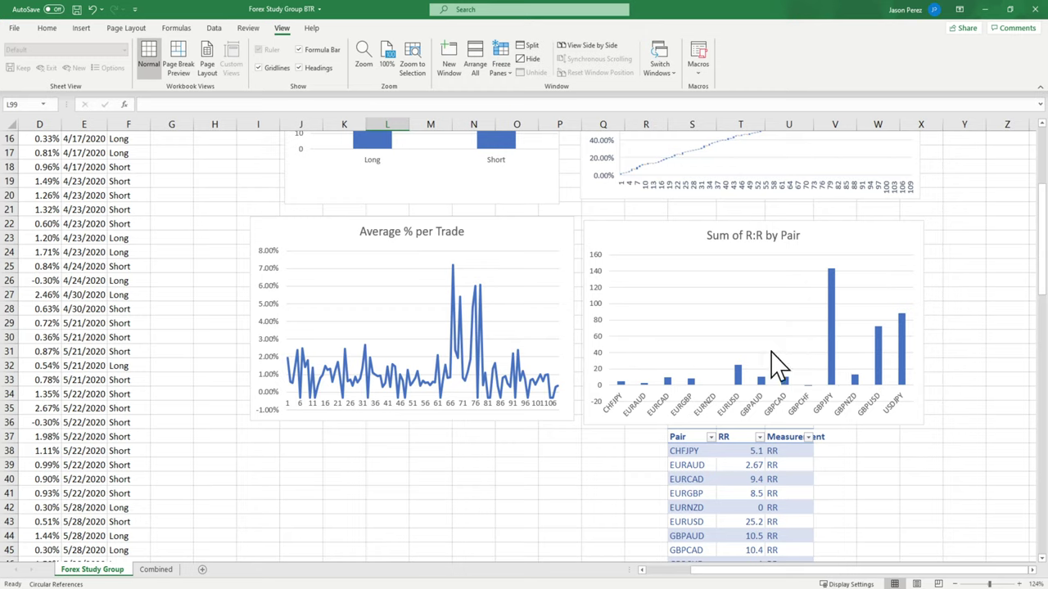
pyautogui.scroll(-3, 900, 419)
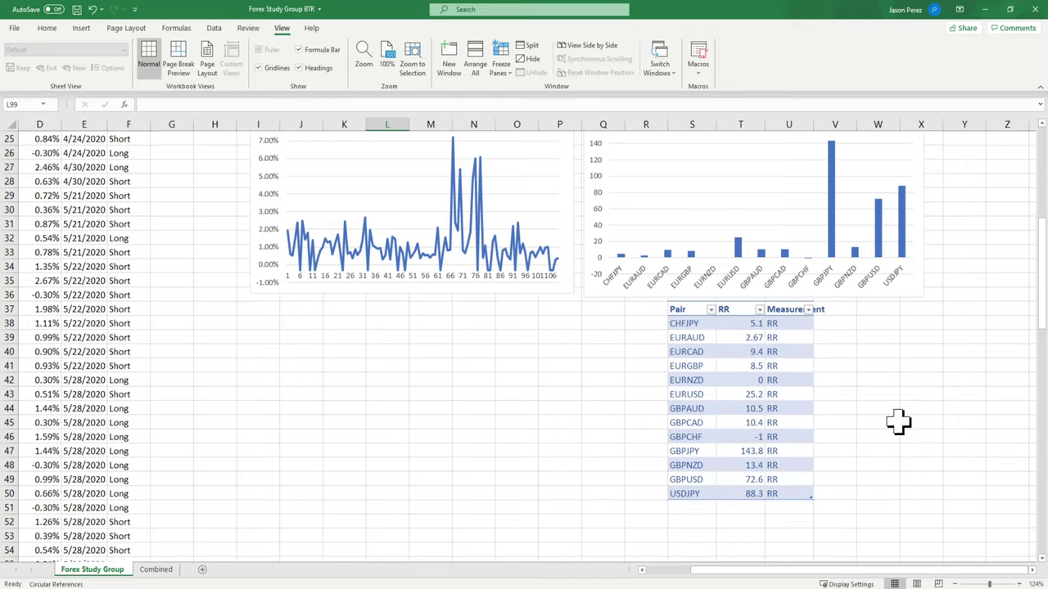
pyautogui.scroll(3, 898, 421)
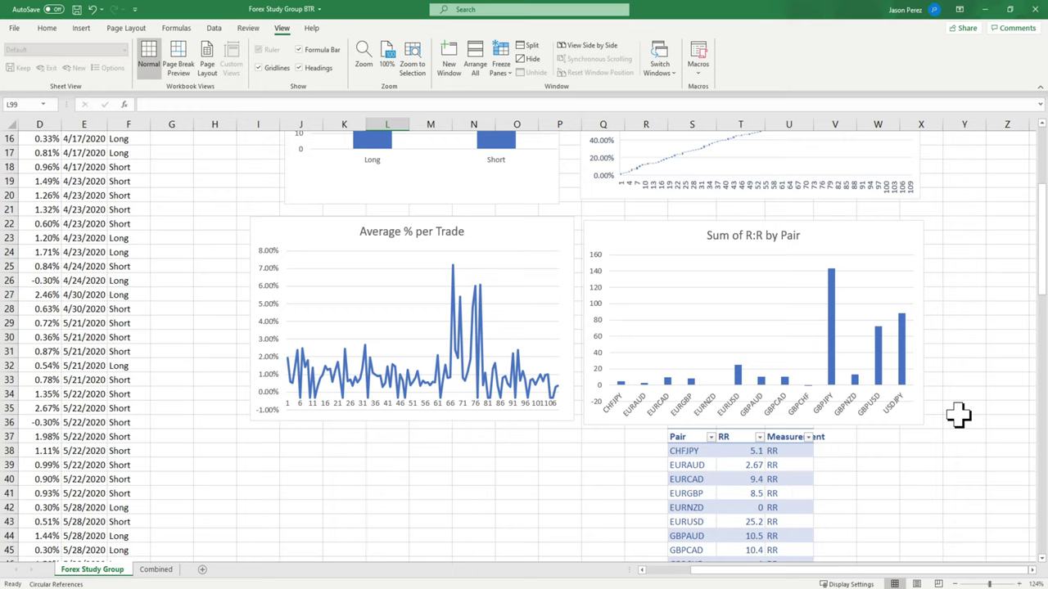
# - Read the risk of ruin note and its formula above the Cumulative % Returns chart
pyautogui.scroll(5, 923, 421)
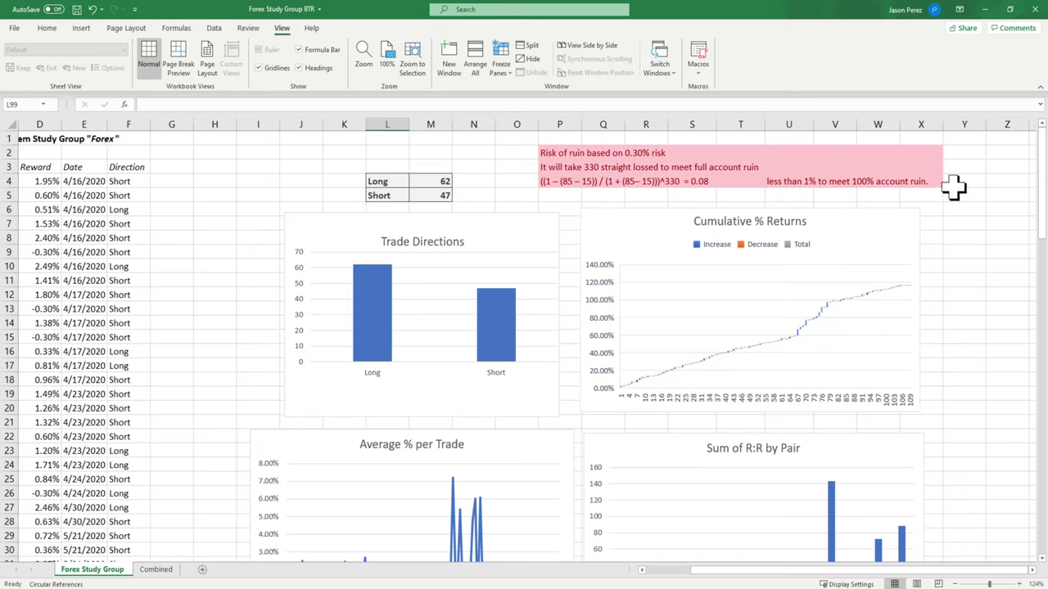
pyautogui.moveTo(730, 188); pyautogui.dragTo(702, 183)
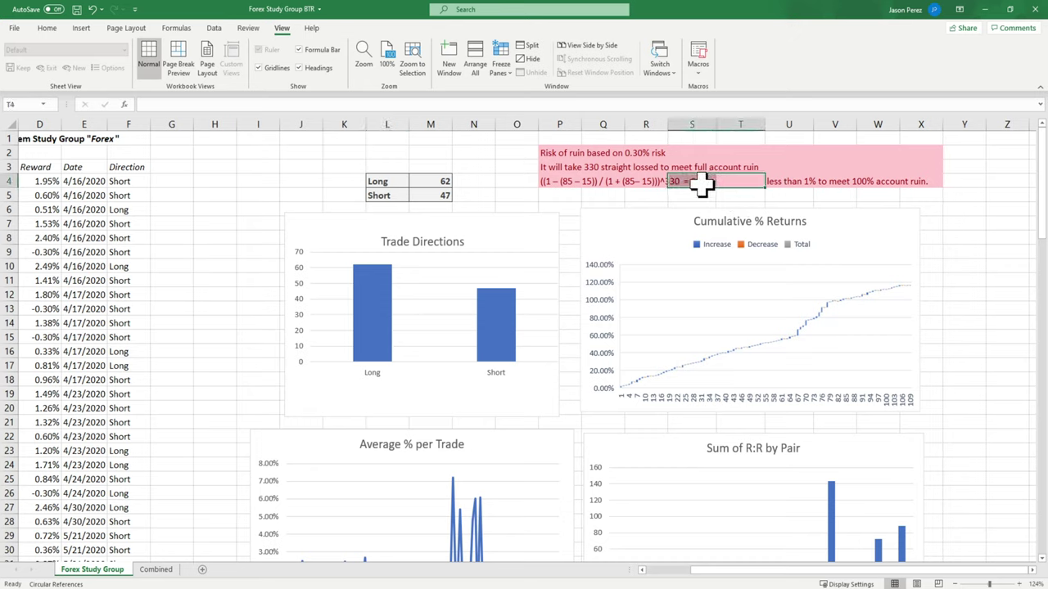
pyautogui.click(878, 195)
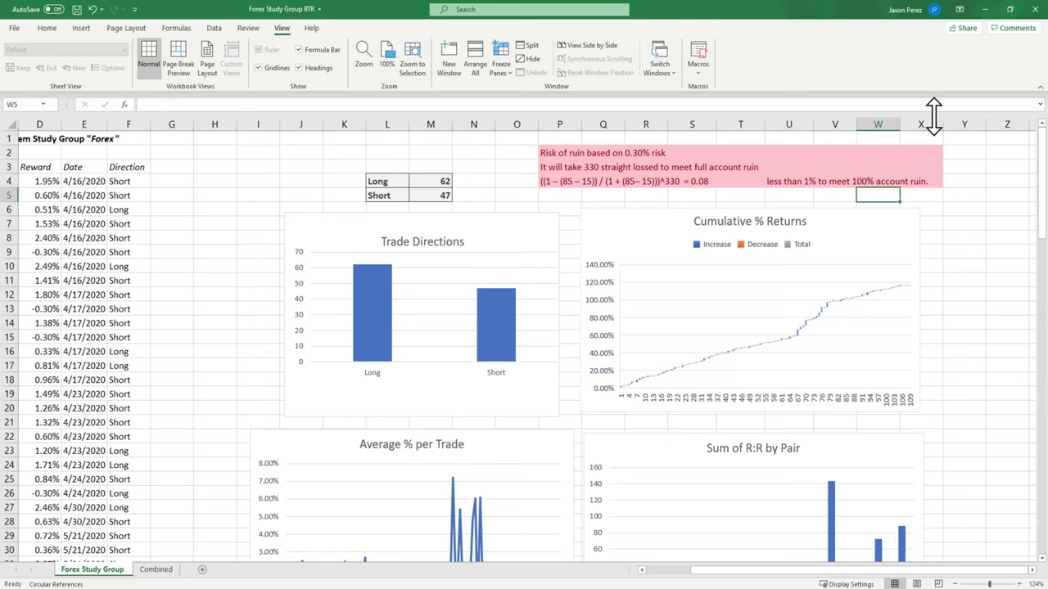
# - Open the forex workbook's Combined sheet and examine its summary statistics and the yellow results box at 196% zoom
pyautogui.click(166, 573)
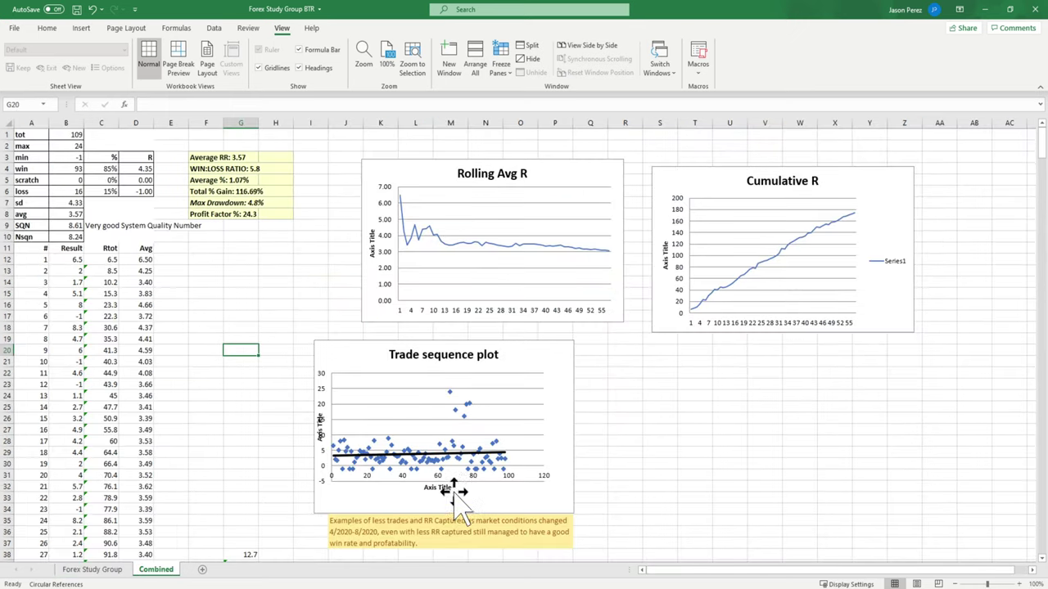
pyautogui.moveTo(987, 584); pyautogui.dragTo(995, 584)
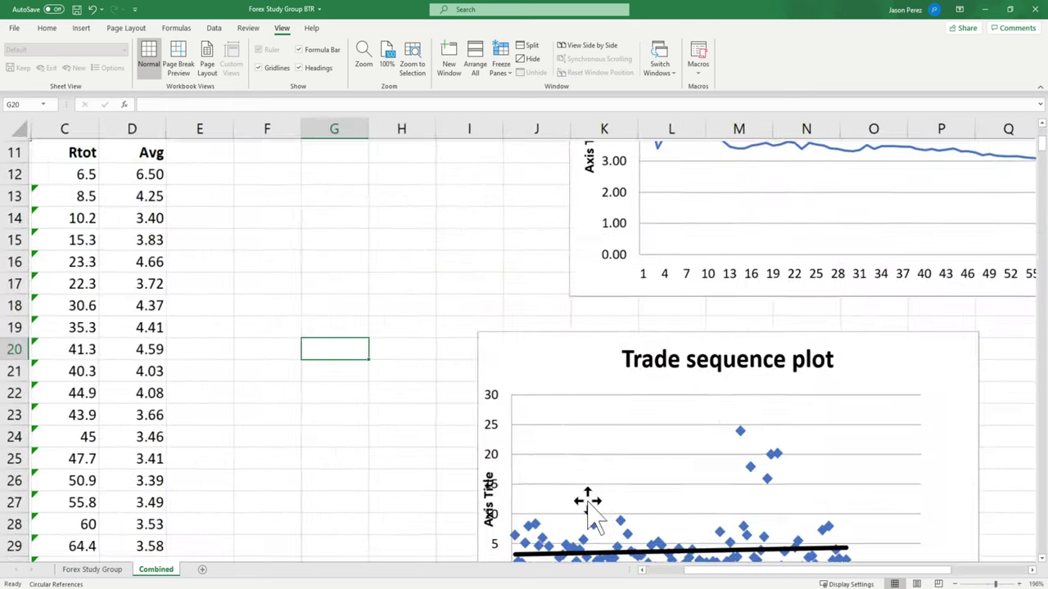
pyautogui.scroll(3, 352, 445)
pyautogui.moveTo(671, 572); pyautogui.dragTo(628, 572)
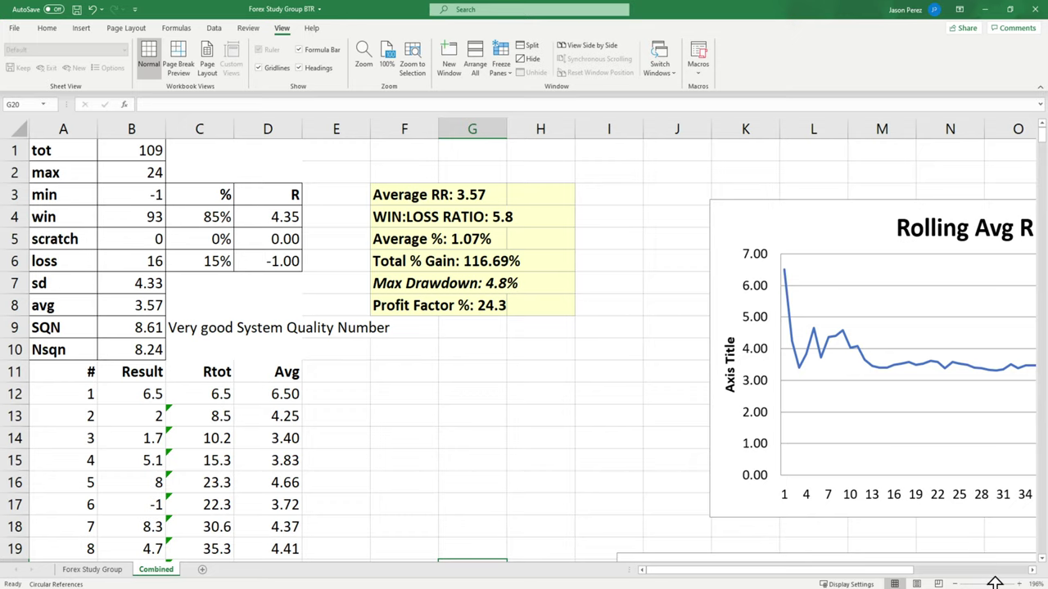
pyautogui.moveTo(996, 583); pyautogui.dragTo(988, 583)
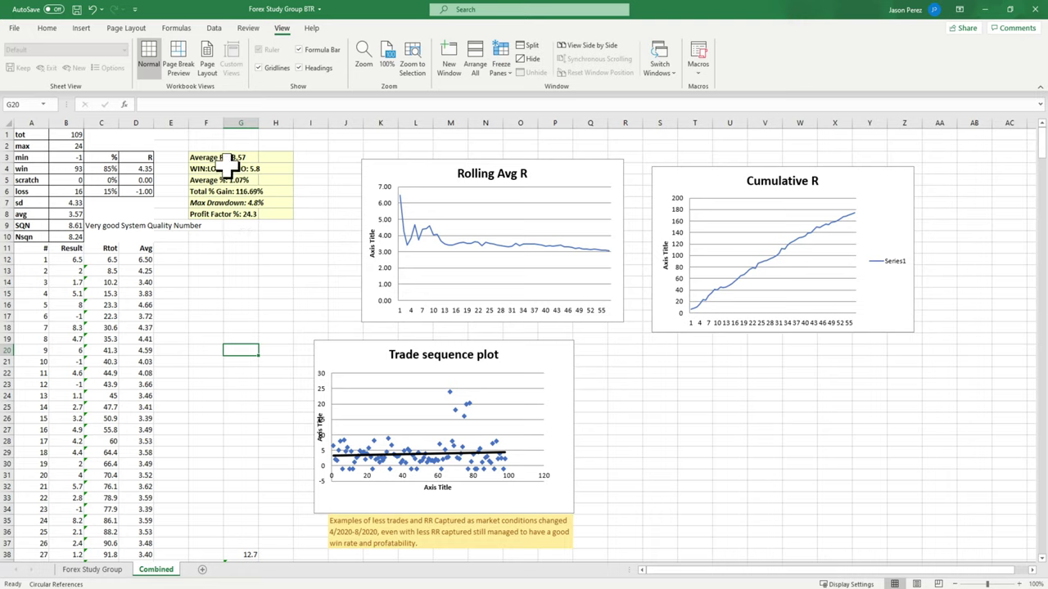
# - Compare the Win Loss Ratio on the Mechanical Level Scalping workbook's Combined sheet with the Forex Study Group BTR workbook's Combined sheet
pyautogui.moveTo(281, 583)
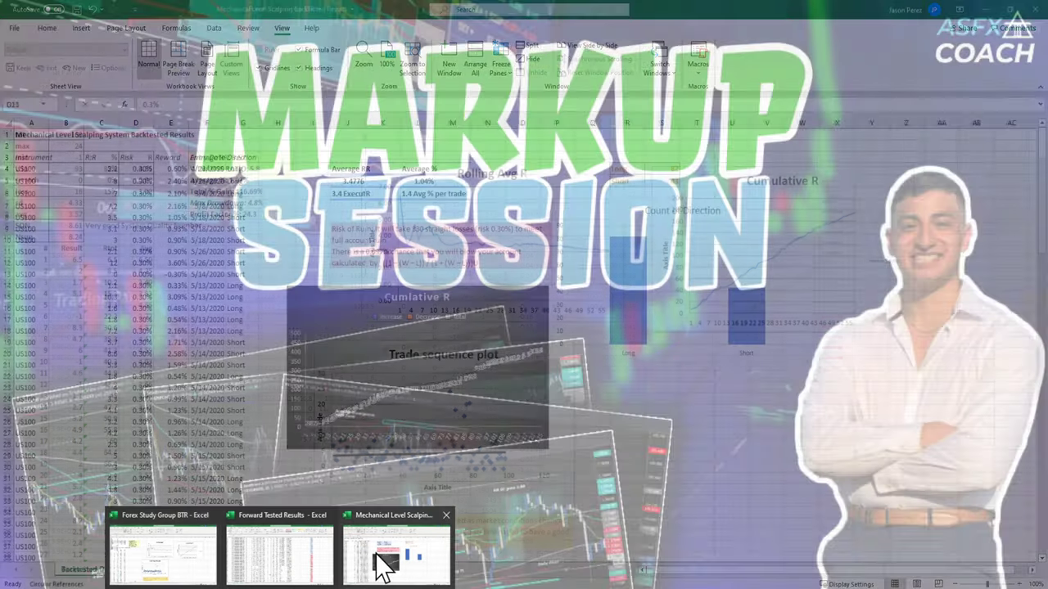
pyautogui.click(381, 559)
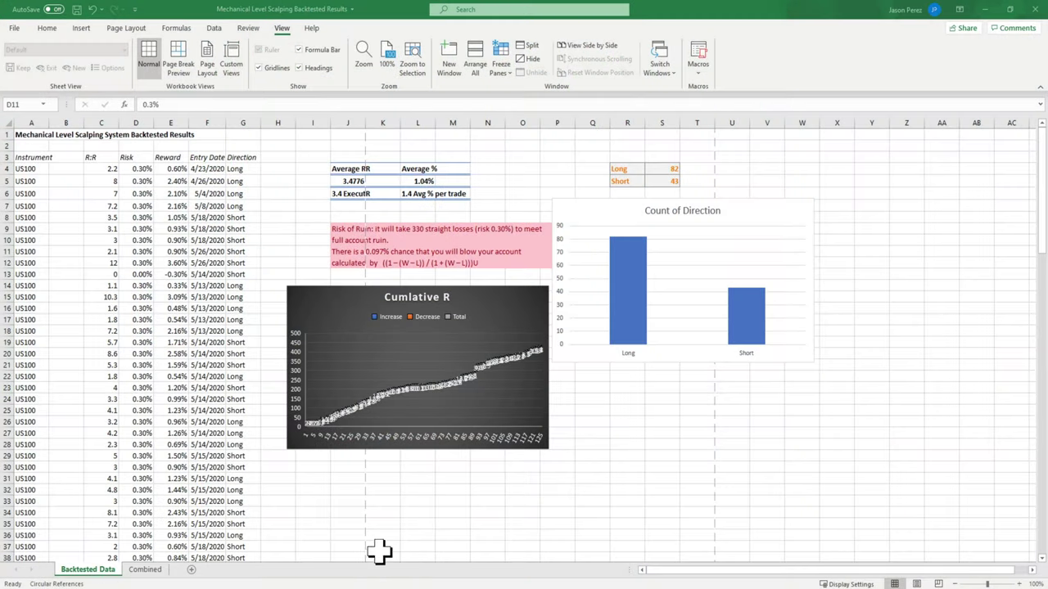
pyautogui.click(148, 570)
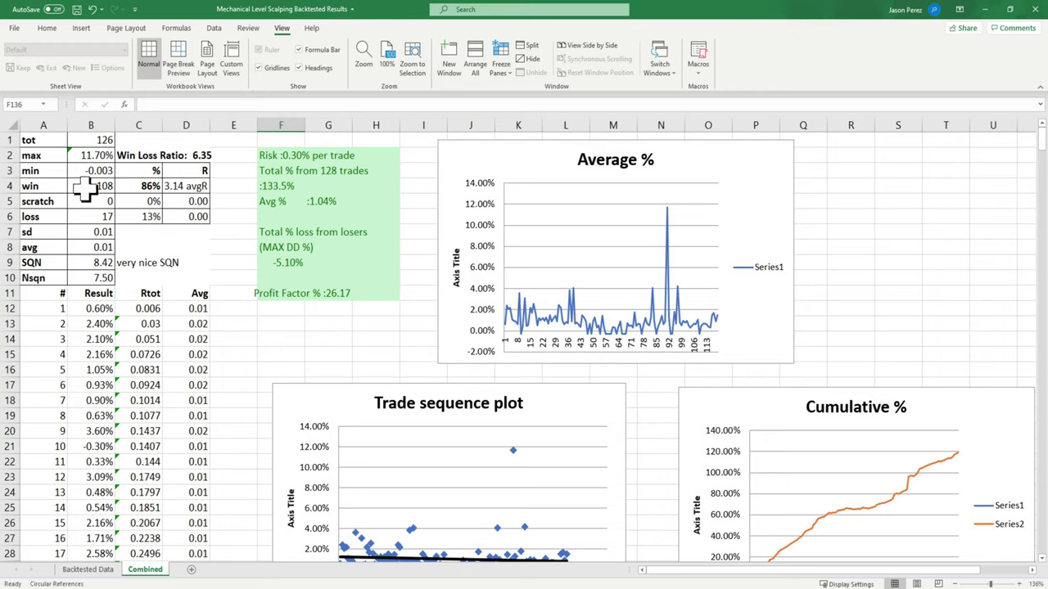
pyautogui.moveTo(224, 160); pyautogui.dragTo(144, 156)
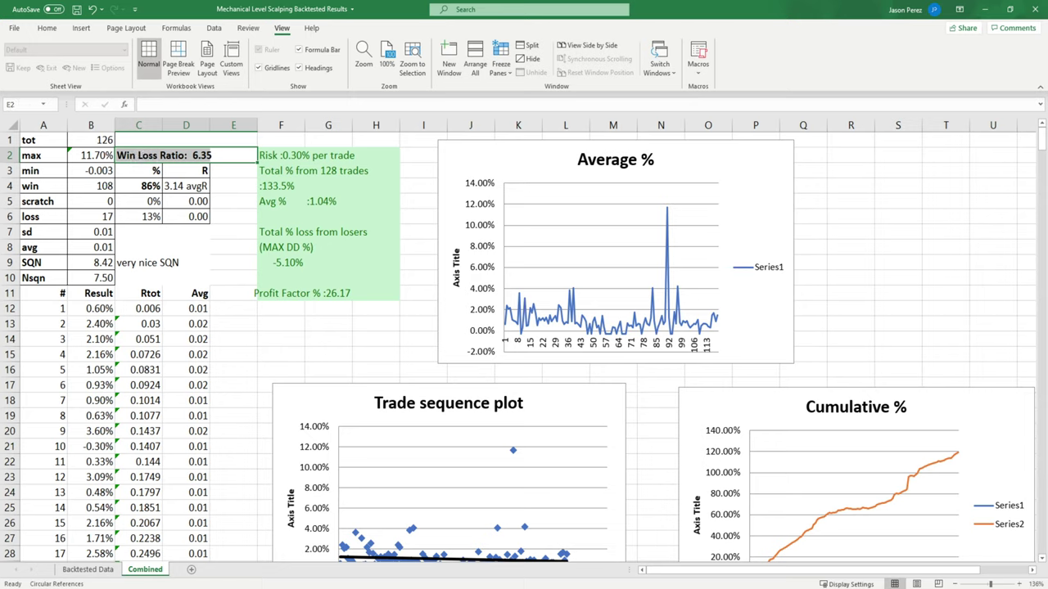
pyautogui.moveTo(312, 583)
pyautogui.click(168, 551)
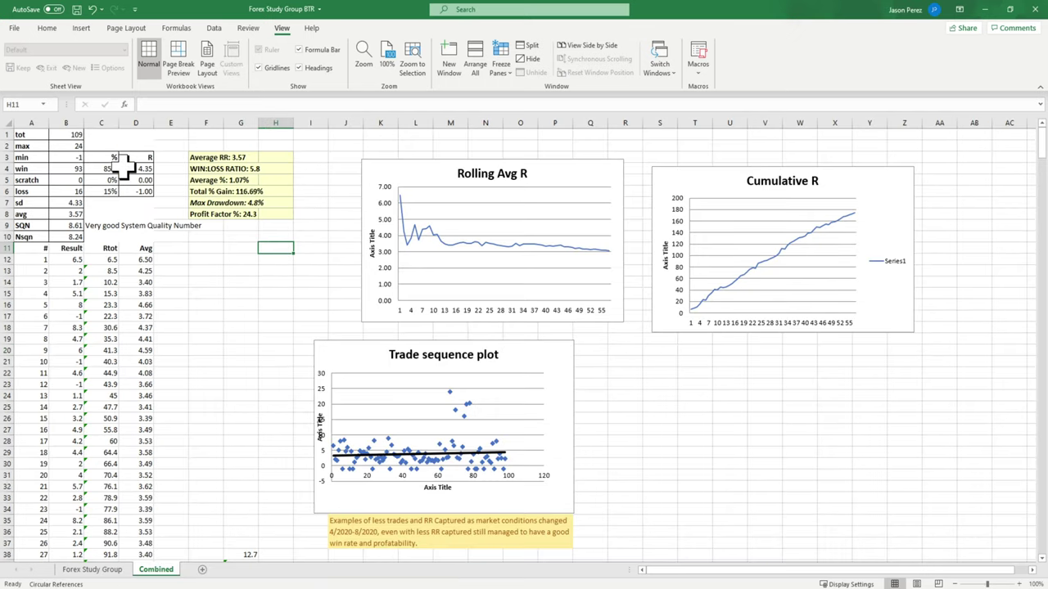
# - Examine the Average % entry in the yellow results box on the forex workbook's Combined sheet
pyautogui.click(262, 182)
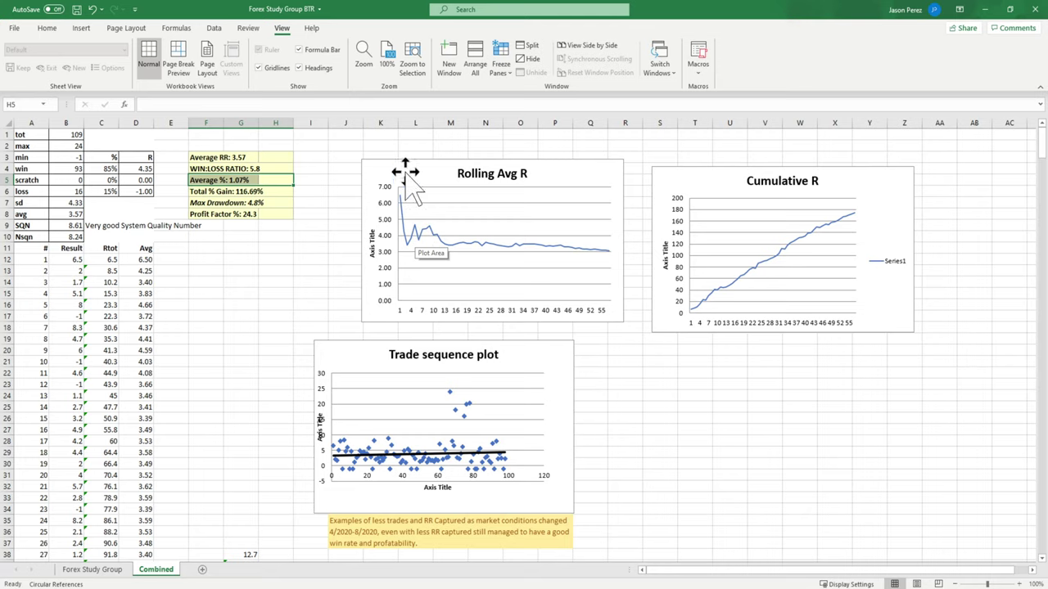
pyautogui.moveTo(397, 563)
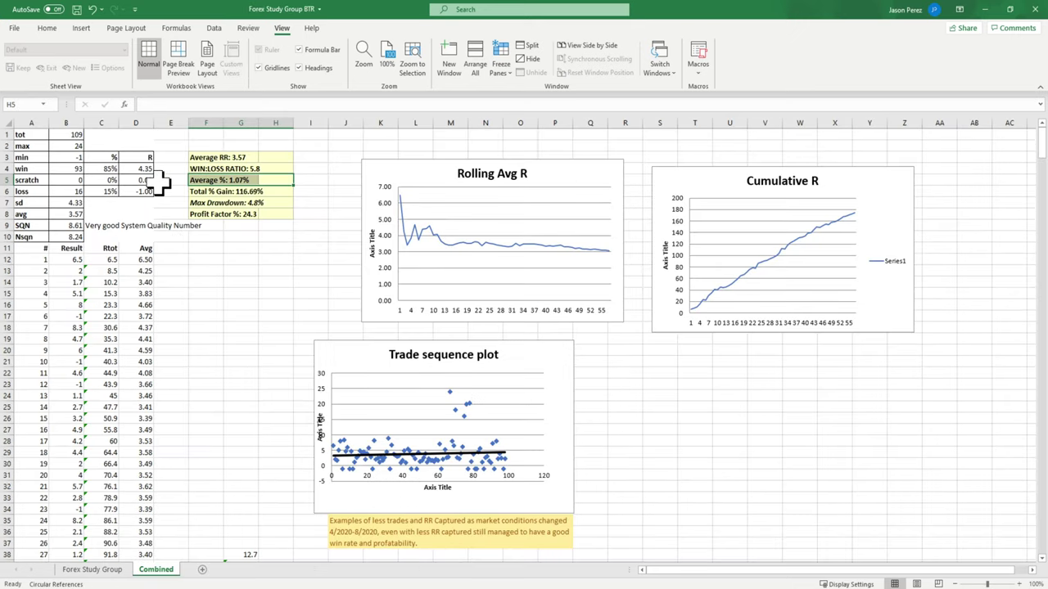
pyautogui.click(217, 260)
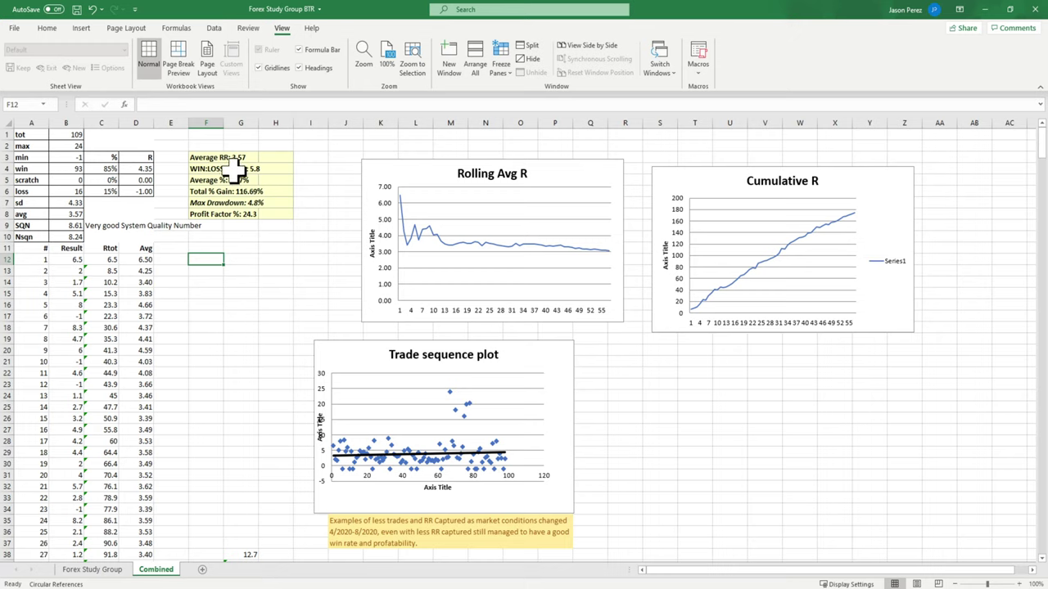
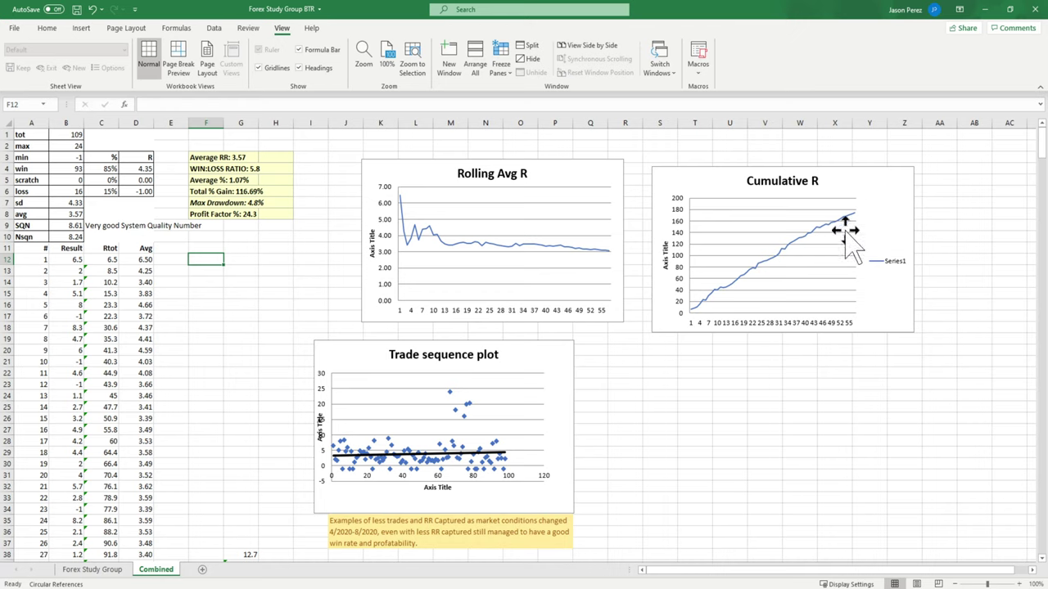
# - Compare the Combined sheet's Trade sequence plot with the trade sequence plots in the Mechanical Level Scalping workbook, and return to the forex workbook
pyautogui.scroll(-3, 723, 447)
pyautogui.scroll(1, 724, 447)
pyautogui.scroll(-1, 724, 447)
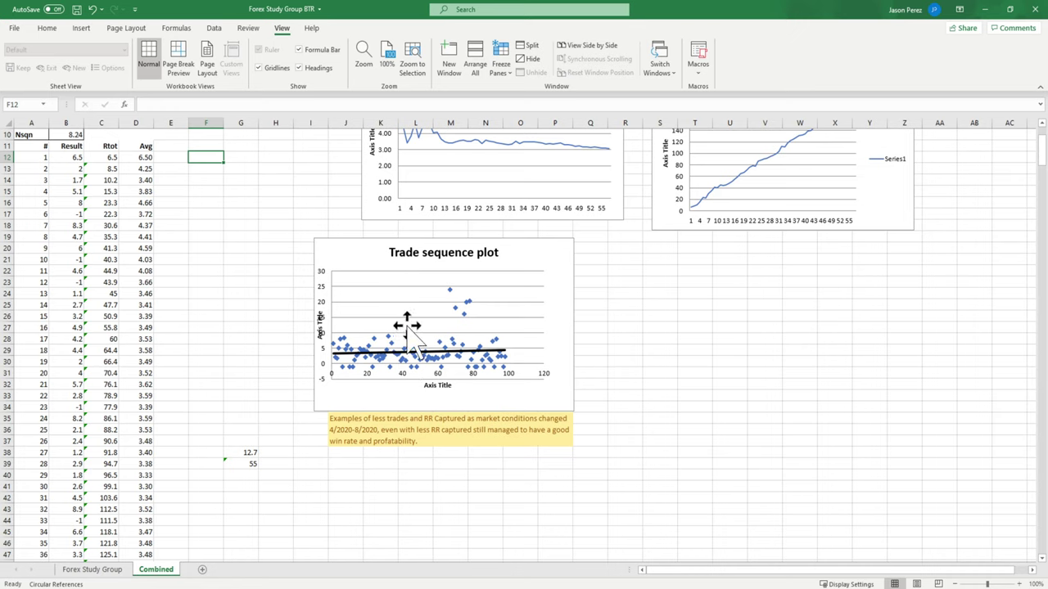
pyautogui.scroll(-1, 426, 381)
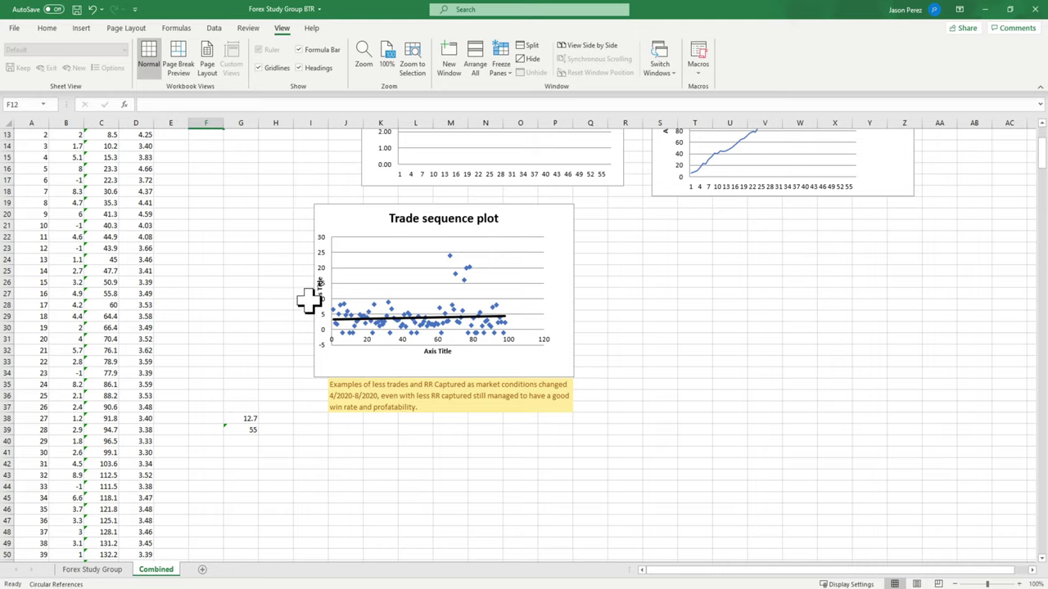
pyautogui.moveTo(278, 587)
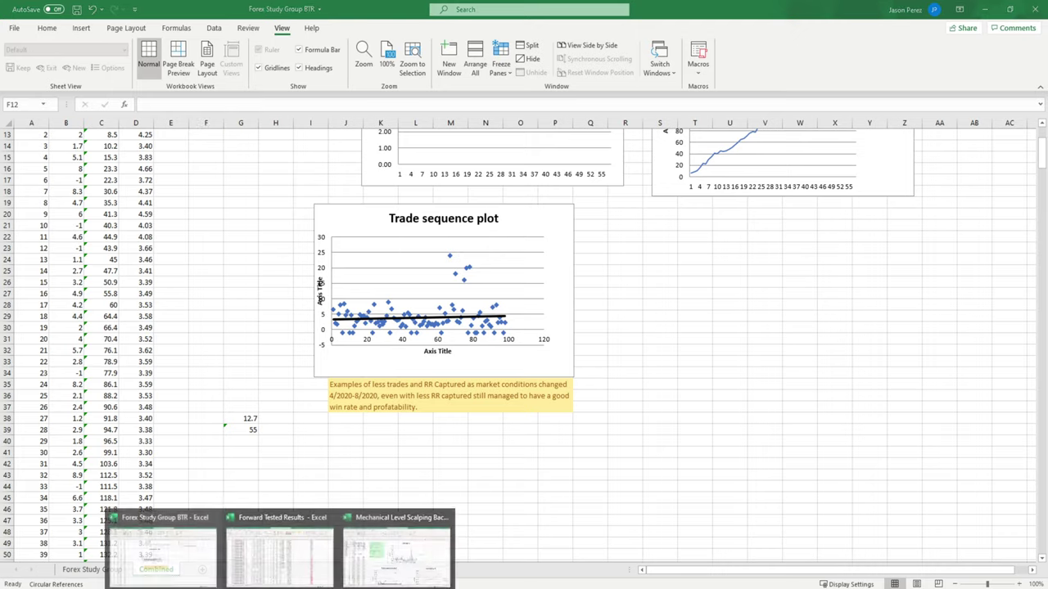
pyautogui.click(389, 576)
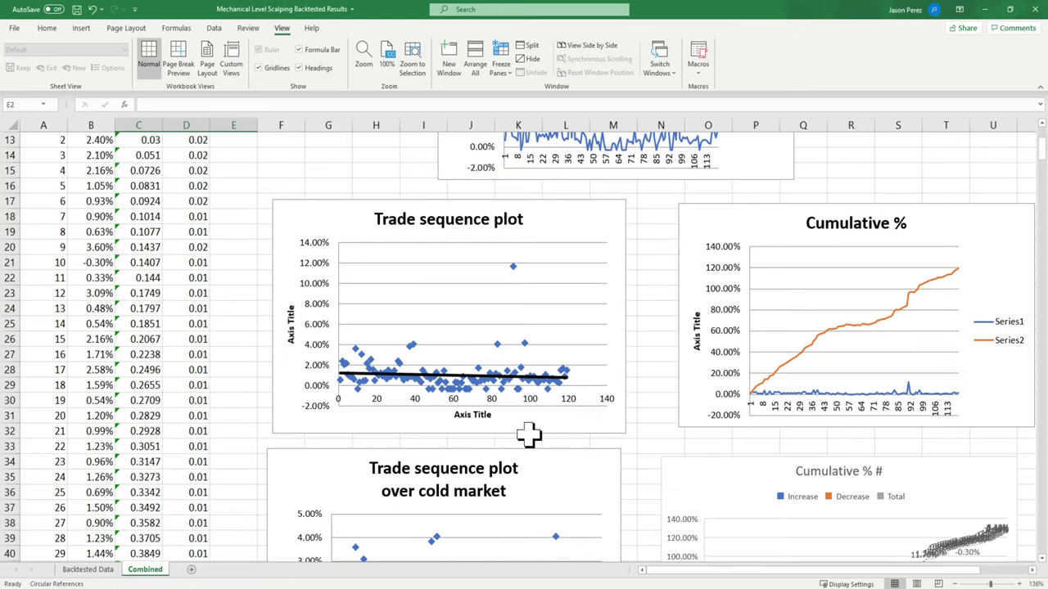
pyautogui.scroll(-5, 446, 404)
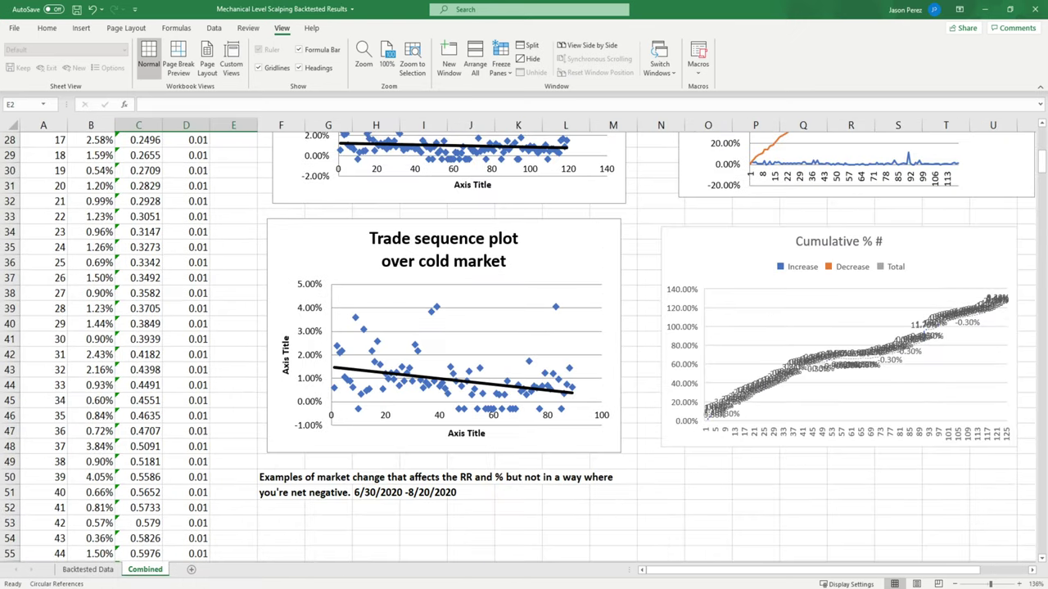
pyautogui.moveTo(278, 587)
pyautogui.click(176, 574)
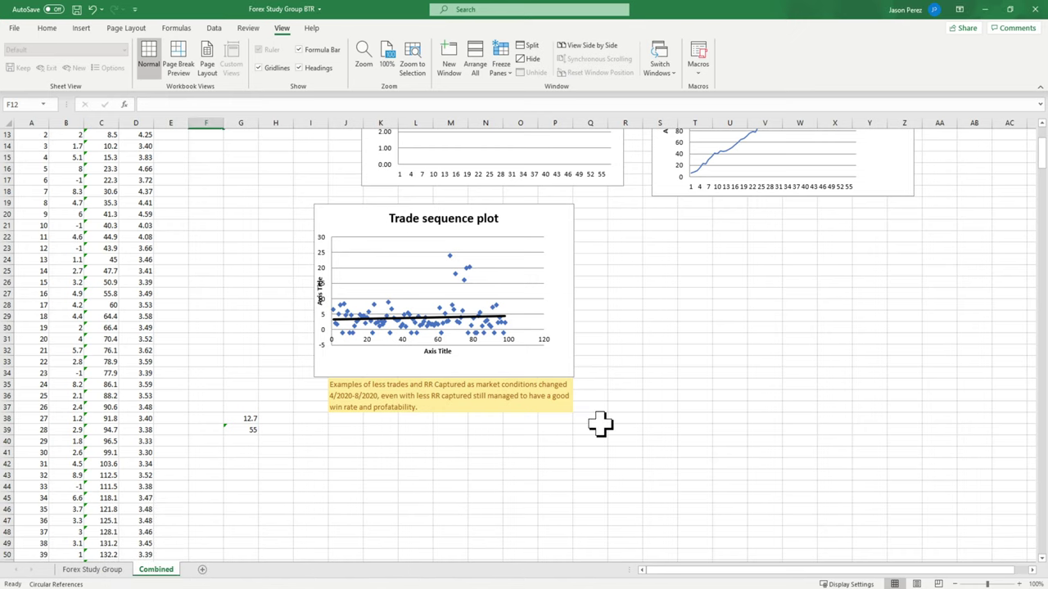
# - Study the forex Trade sequence plot and read the highlighted market conditions note beneath it
pyautogui.scroll(3, 600, 423)
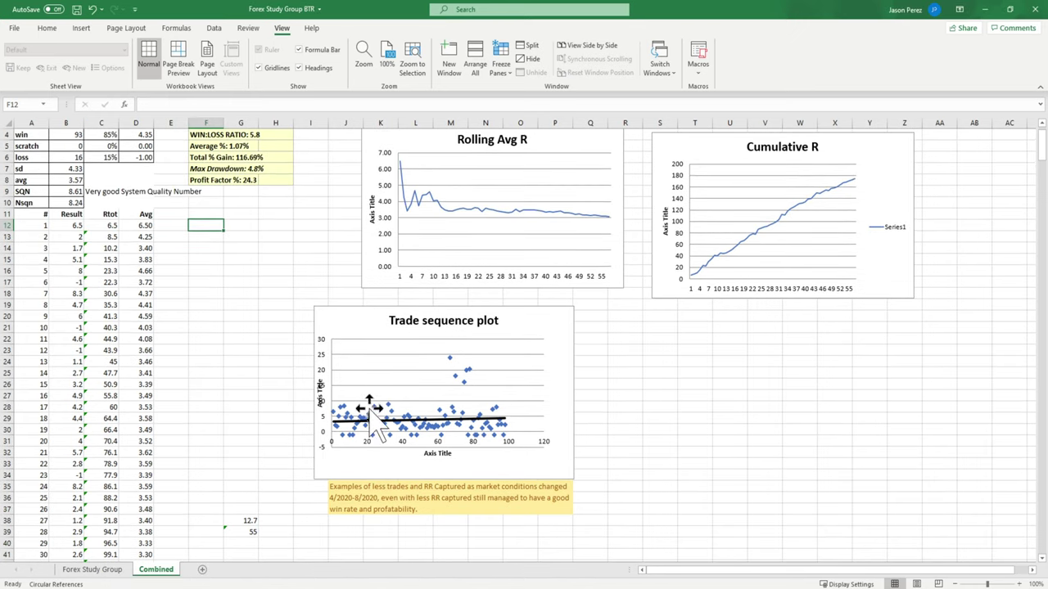
pyautogui.scroll(-1, 374, 429)
pyautogui.scroll(1, 321, 440)
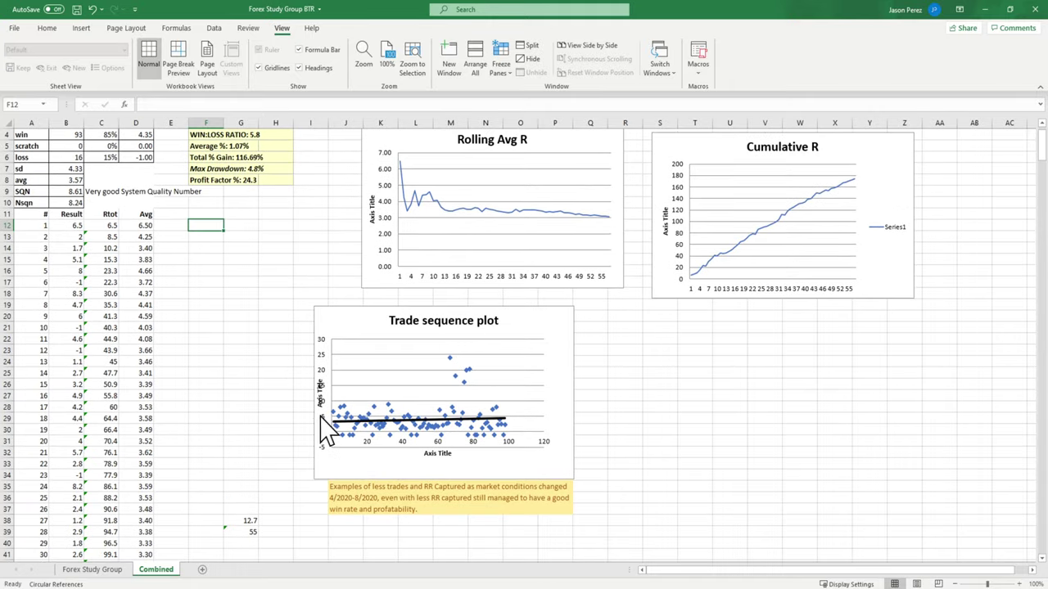
pyautogui.scroll(-1, 334, 409)
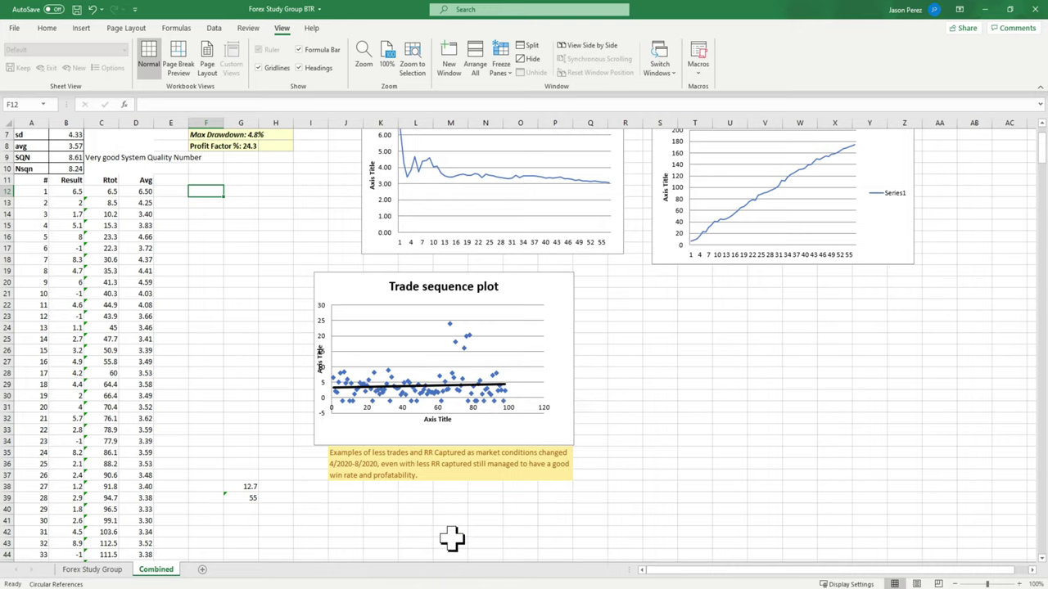
pyautogui.scroll(-2, 451, 536)
pyautogui.click(388, 439)
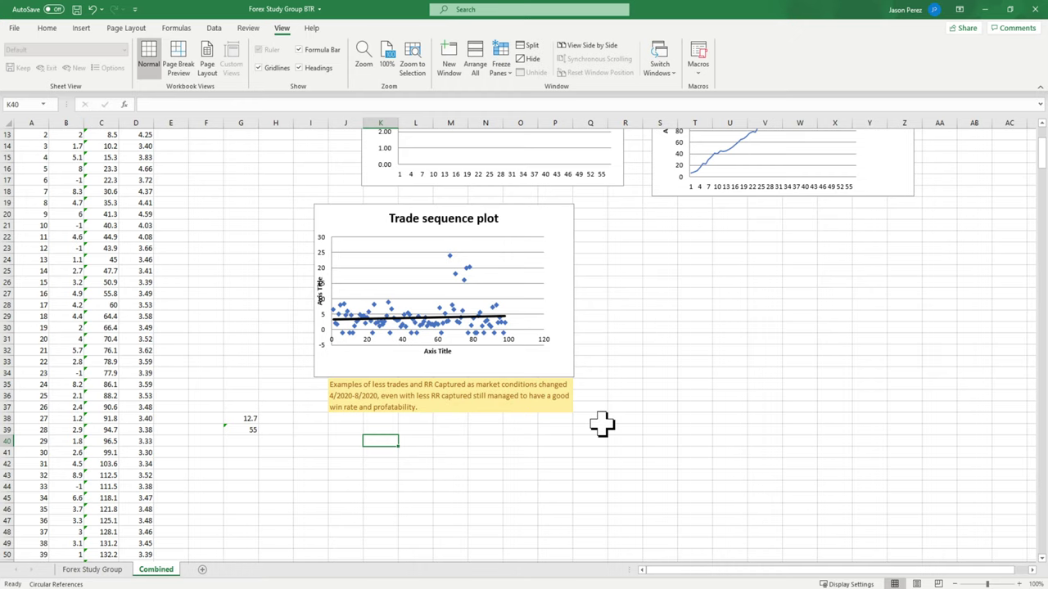
# - Review the Average RR and Average % entries in the yellow results box
pyautogui.scroll(4, 569, 454)
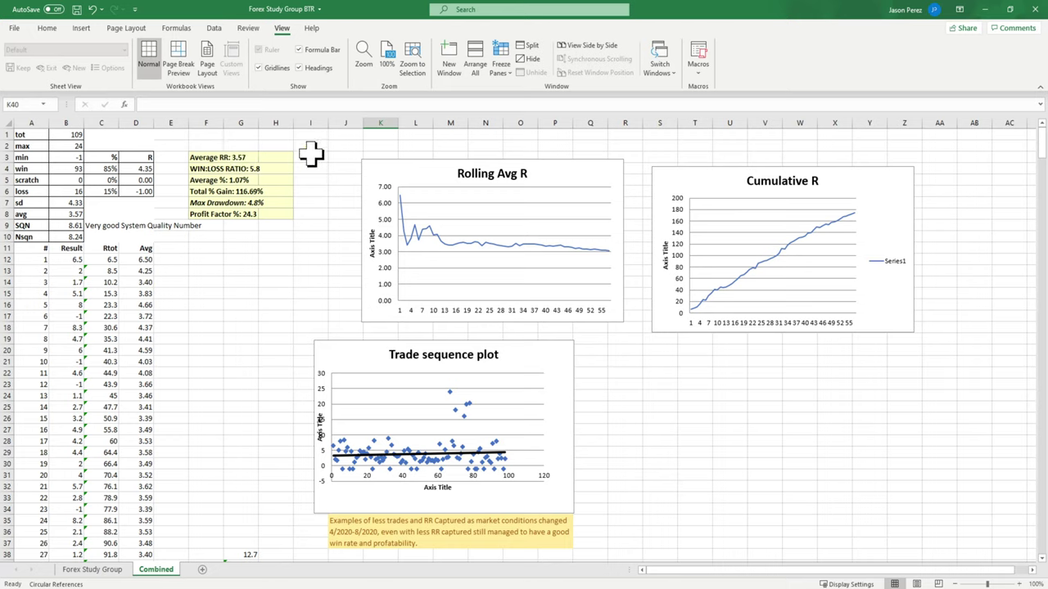
pyautogui.moveTo(333, 159); pyautogui.dragTo(237, 157)
pyautogui.click(339, 246)
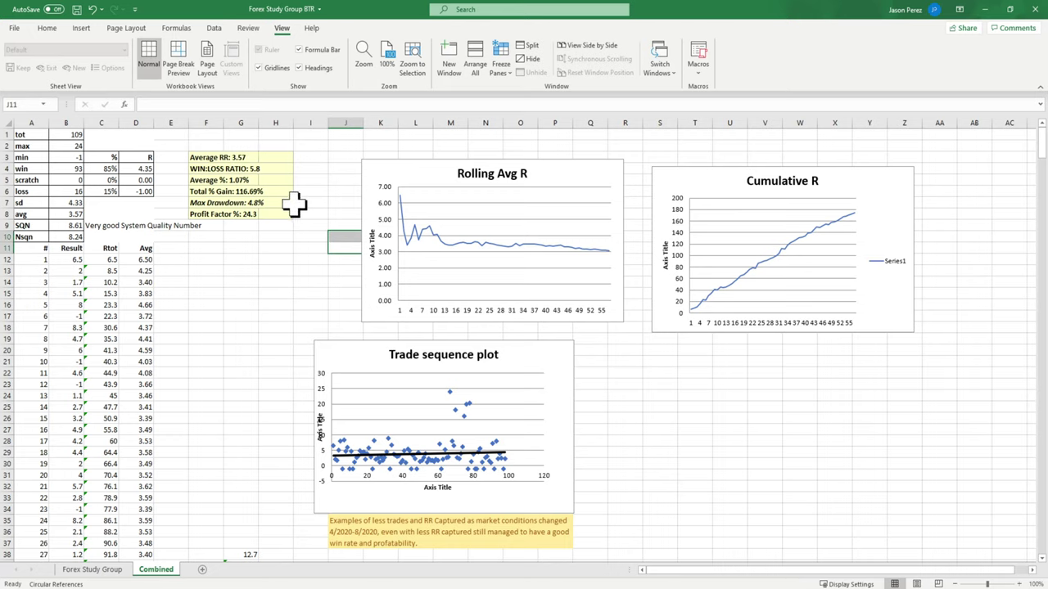
pyautogui.moveTo(314, 181); pyautogui.dragTo(243, 185)
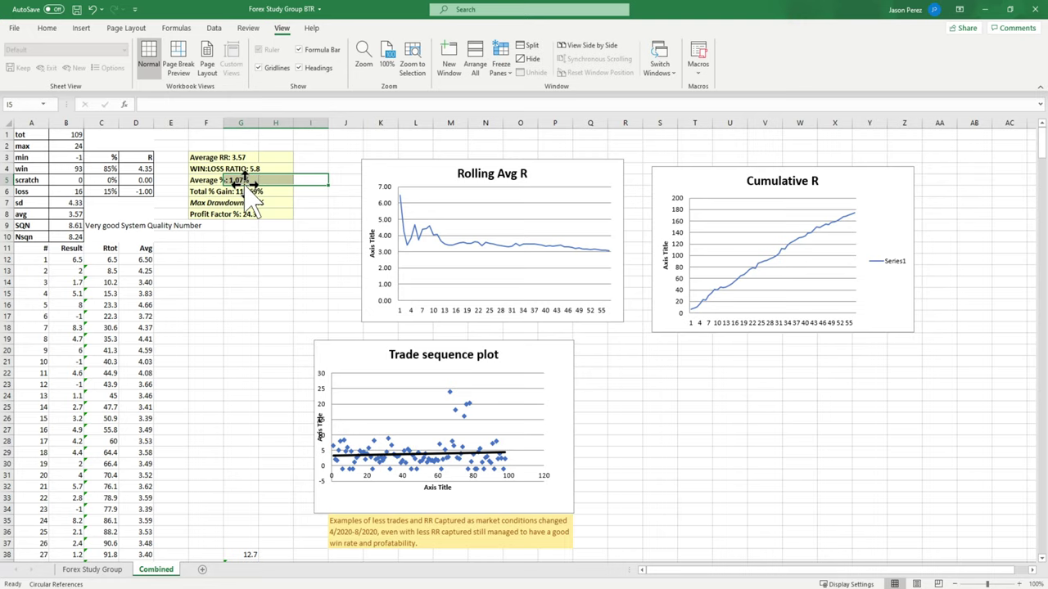
pyautogui.click(254, 297)
# - Look through the Combined sheet's full list of trade results down to trade 109 and return to its summary
pyautogui.scroll(-7, 254, 297)
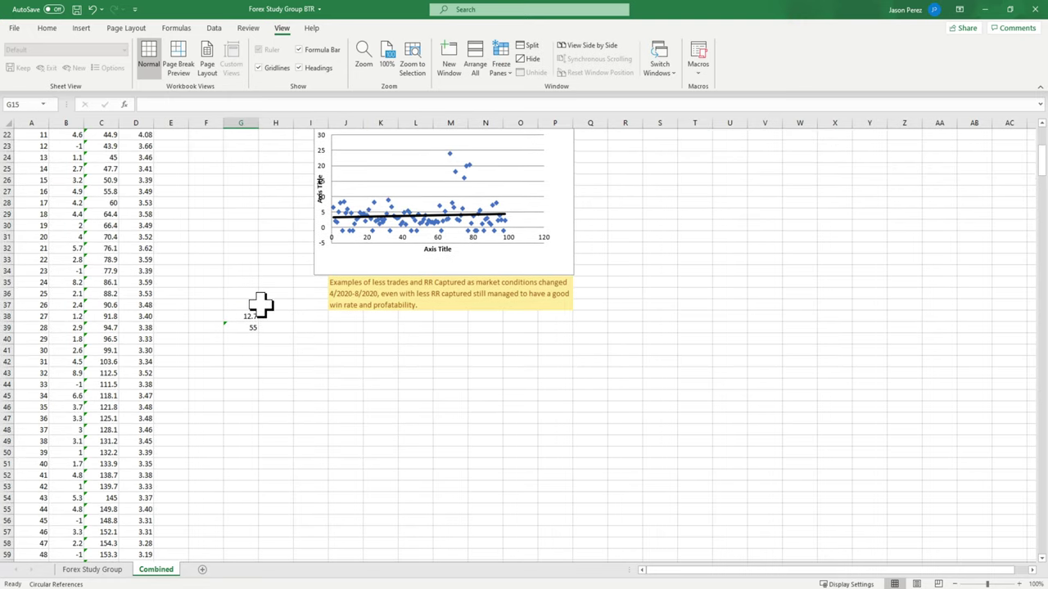
pyautogui.scroll(-7, 227, 327)
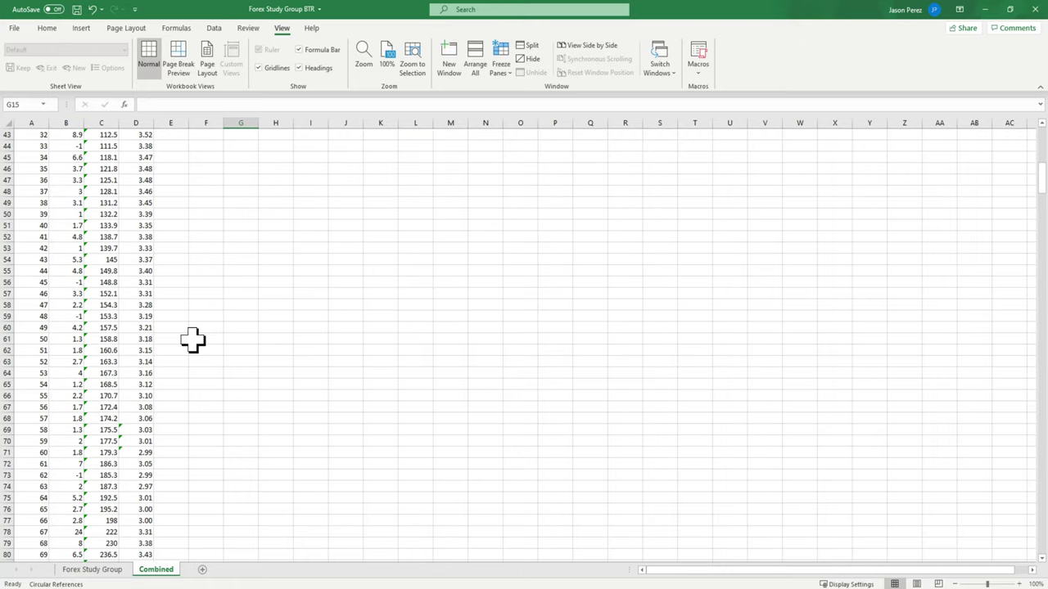
pyautogui.scroll(-7, 191, 339)
pyautogui.scroll(-14, 243, 372)
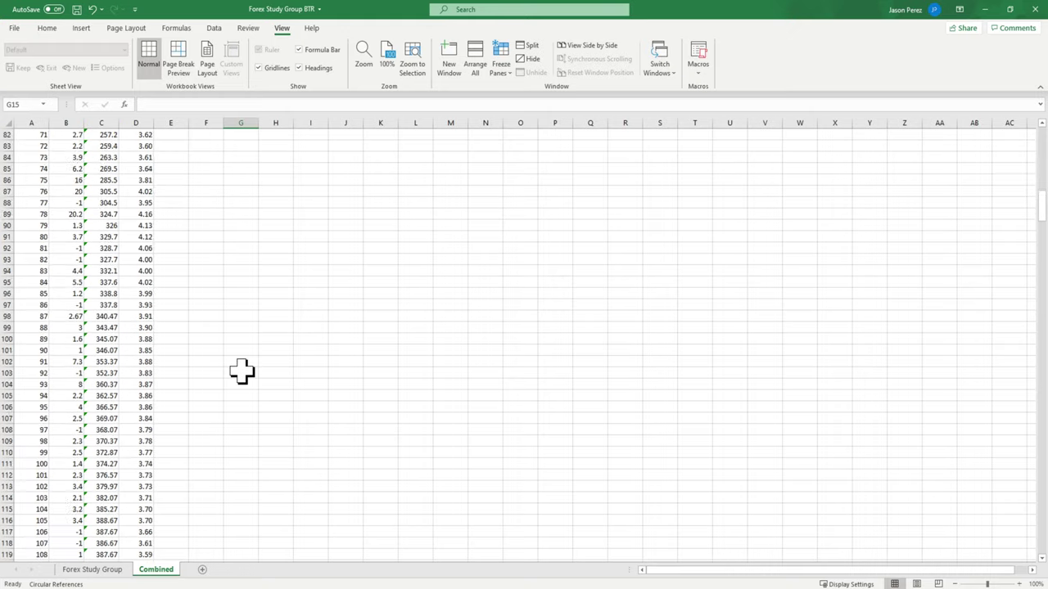
pyautogui.scroll(3, 242, 372)
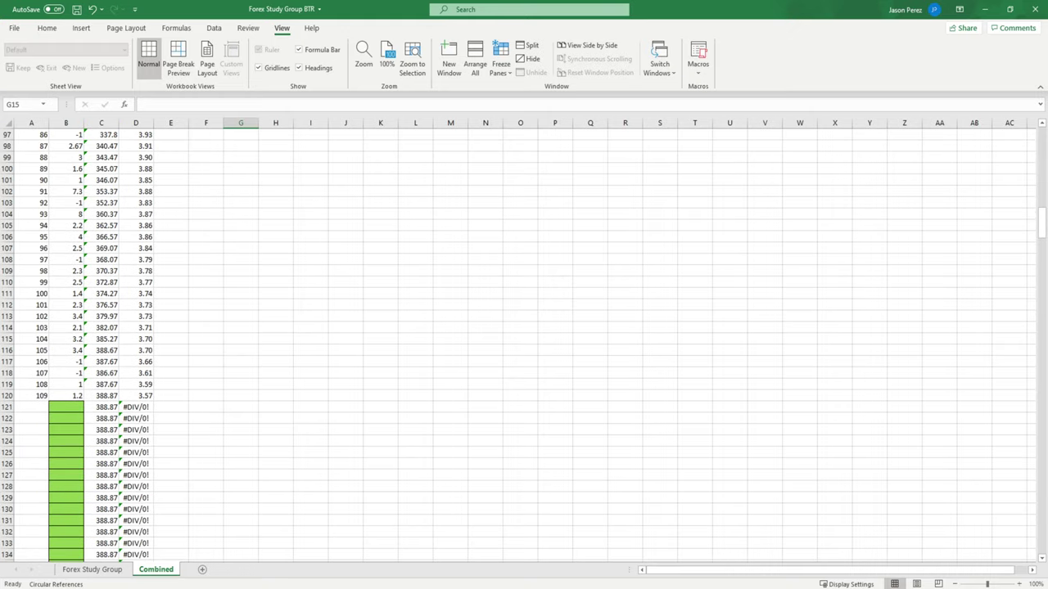
pyautogui.scroll(19, 264, 415)
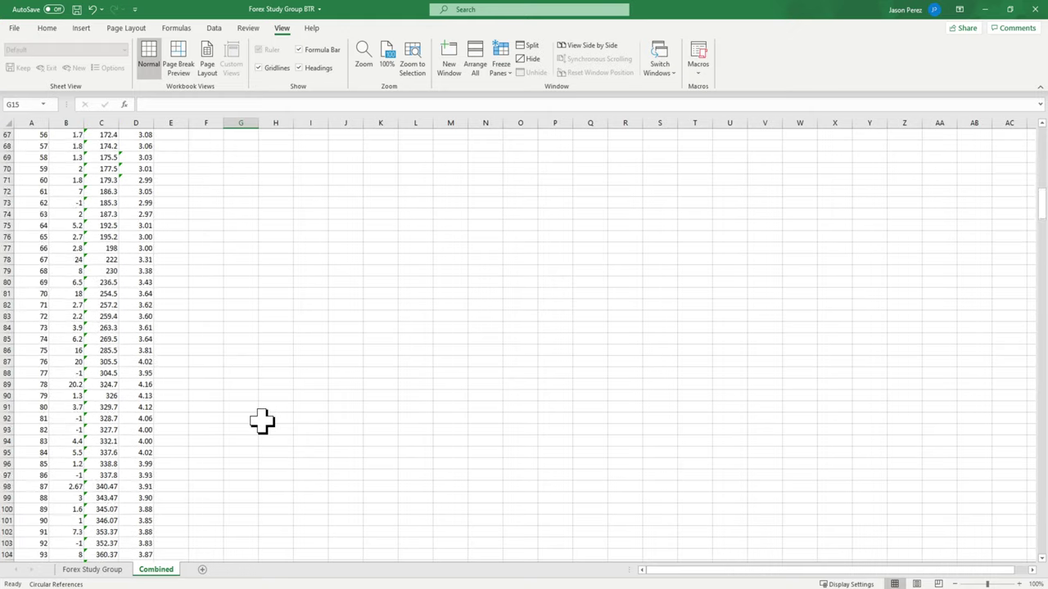
pyautogui.scroll(13, 267, 419)
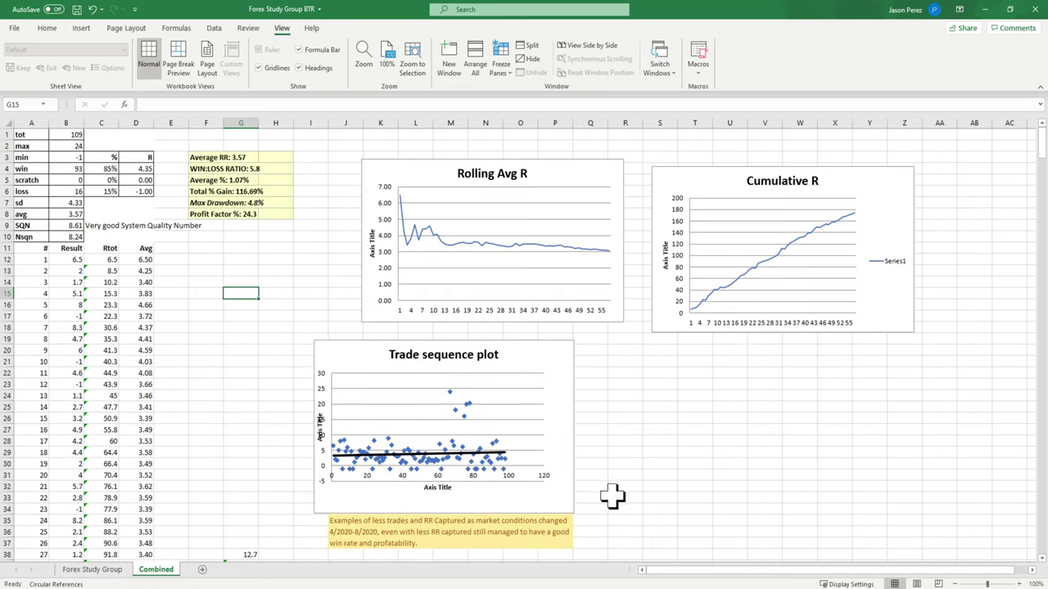
# - Open the Forex Study Group sheet and go over the trade log's Risk, Reward, Date and Direction columns
pyautogui.click(81, 570)
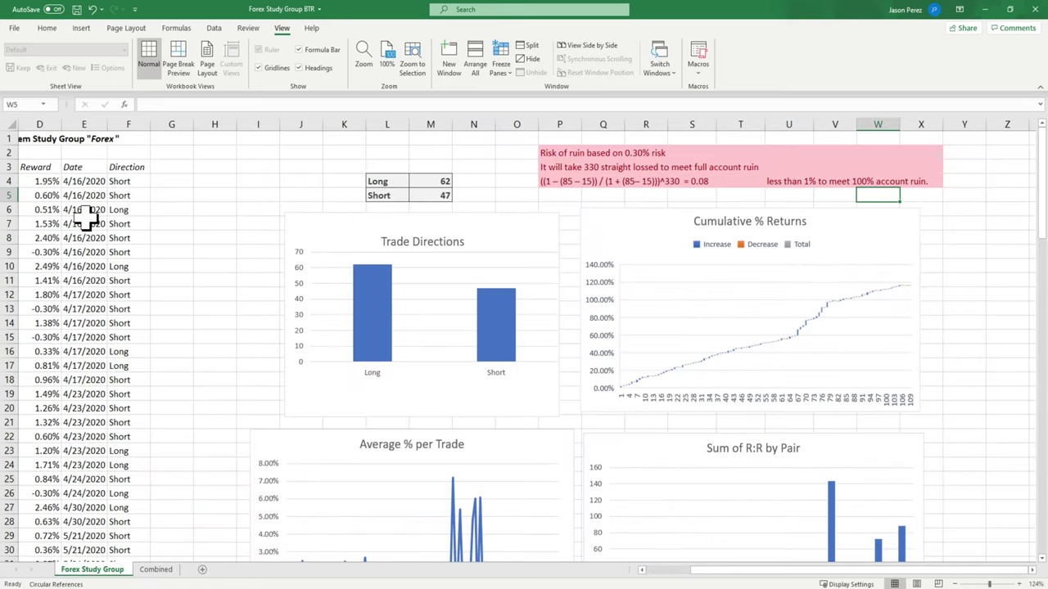
pyautogui.hscroll(-3, 721, 576)
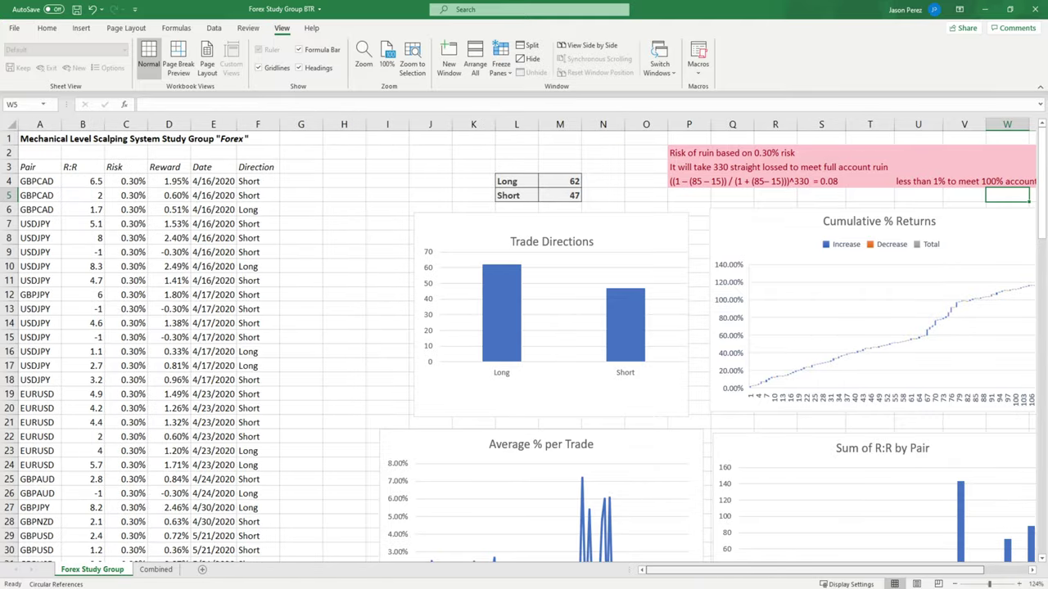
pyautogui.scroll(-2, 84, 293)
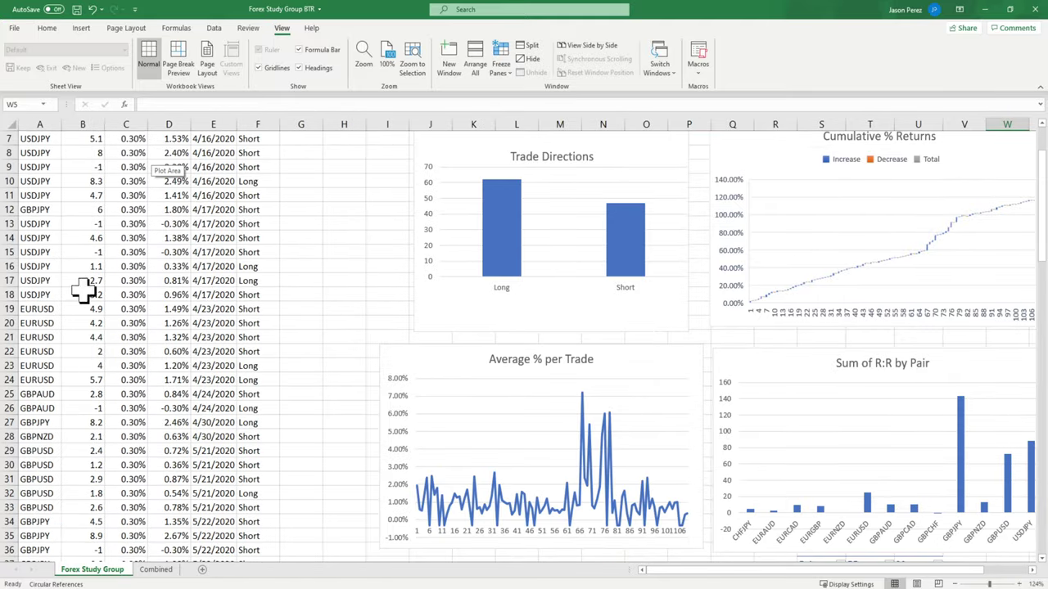
pyautogui.scroll(2, 80, 185)
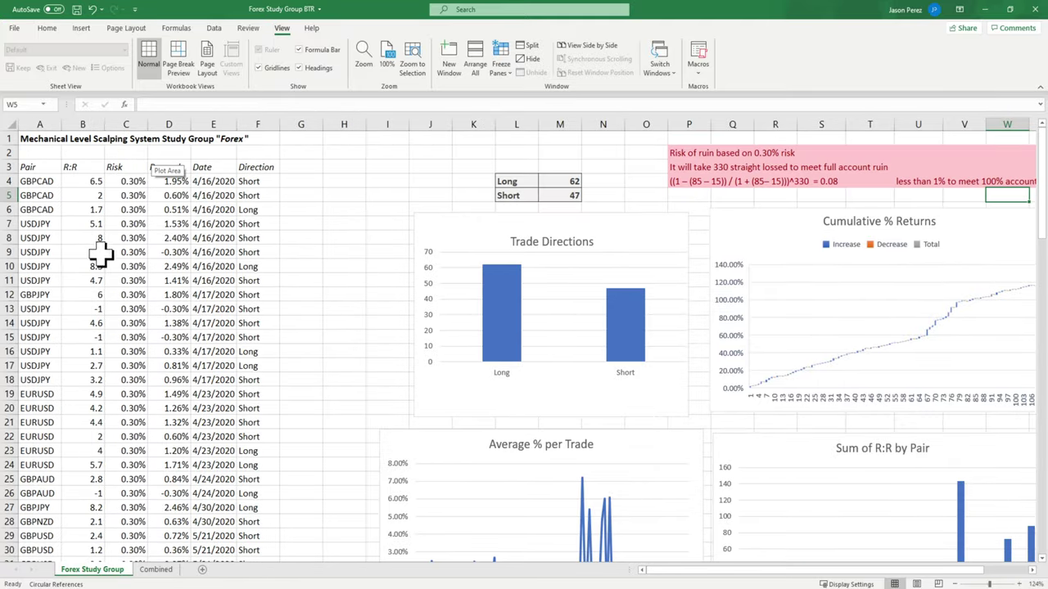
pyautogui.click(131, 167)
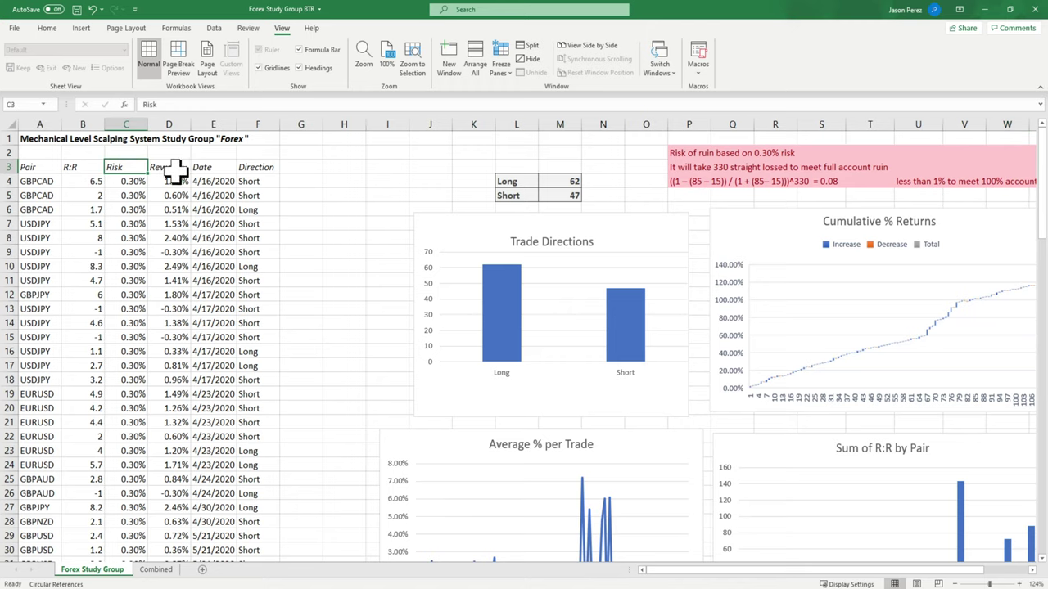
pyautogui.click(173, 170)
pyautogui.click(222, 169)
pyautogui.click(242, 169)
# - Check the Total row at the end of the Forex Study Group trade log and return to the charts
pyautogui.scroll(-19, 133, 351)
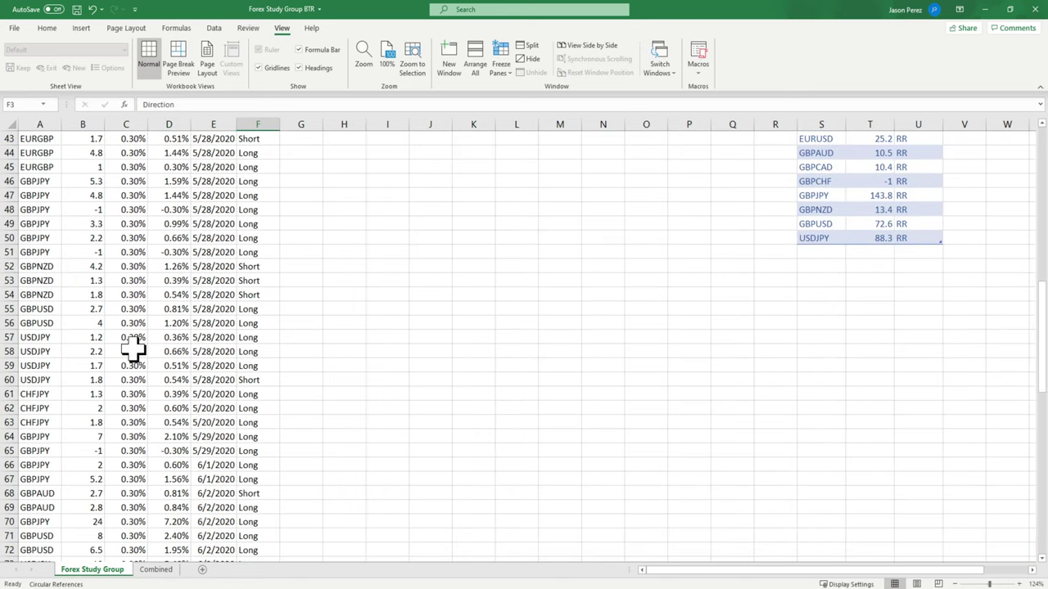
pyautogui.scroll(-14, 133, 351)
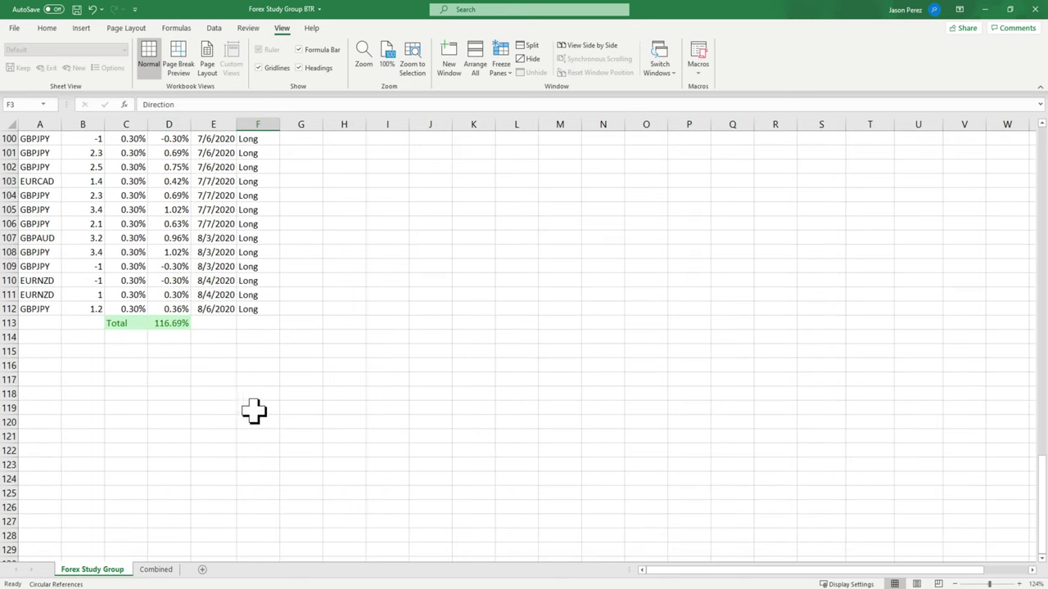
pyautogui.moveTo(74, 331); pyautogui.dragTo(192, 327)
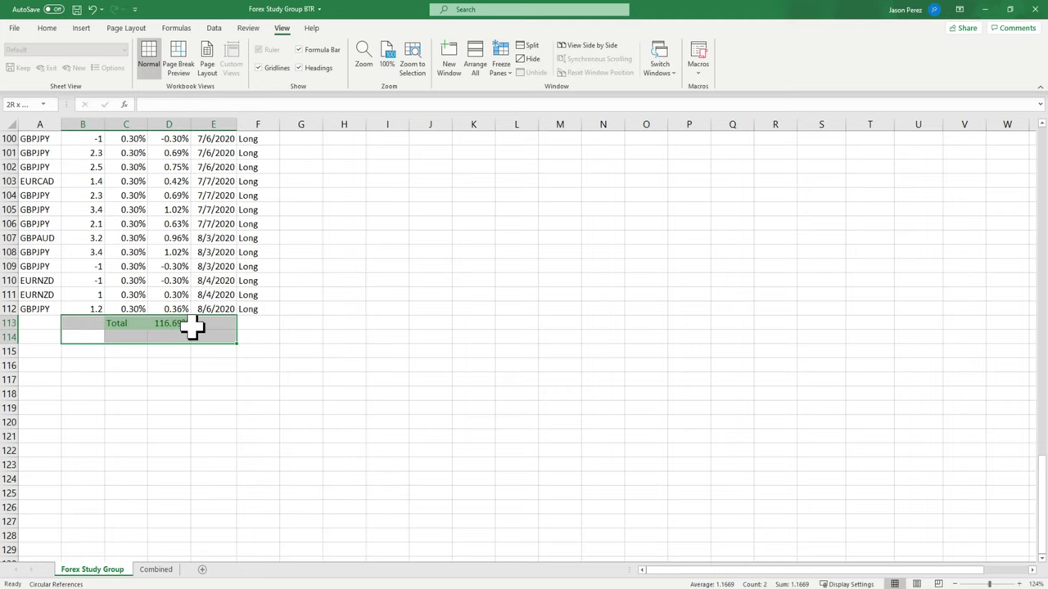
pyautogui.click(287, 352)
pyautogui.scroll(7, 380, 350)
pyautogui.scroll(20, 380, 350)
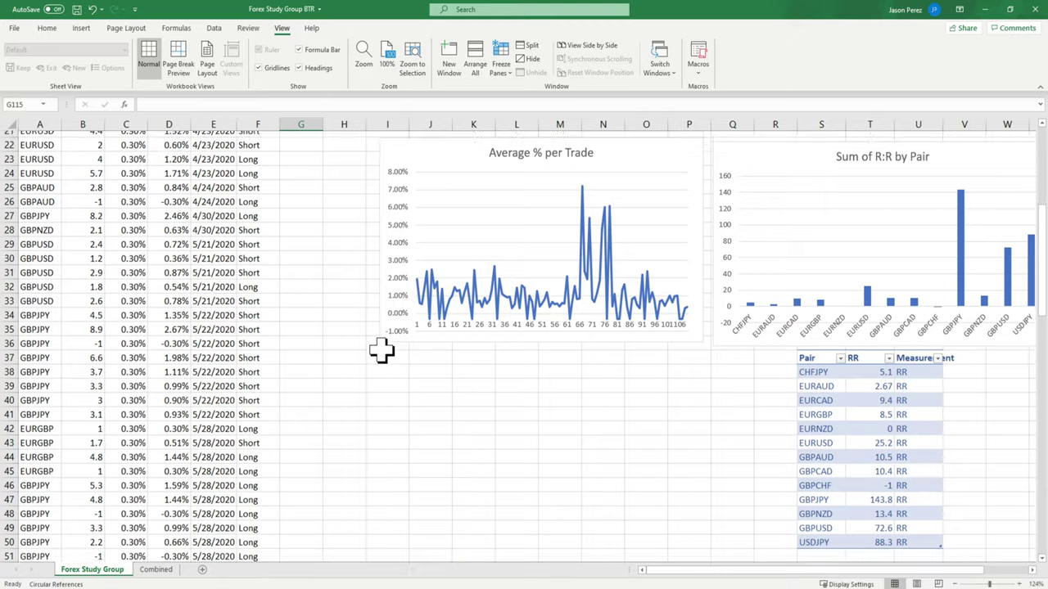
# - Set the Forex Study Group sheet's zoom to 77% to view the trade log, all four charts and the pair table together
pyautogui.moveTo(989, 585)
pyautogui.mouseDown()
pyautogui.moveTo(957, 584)
pyautogui.moveTo(974, 585)
pyautogui.mouseUp()
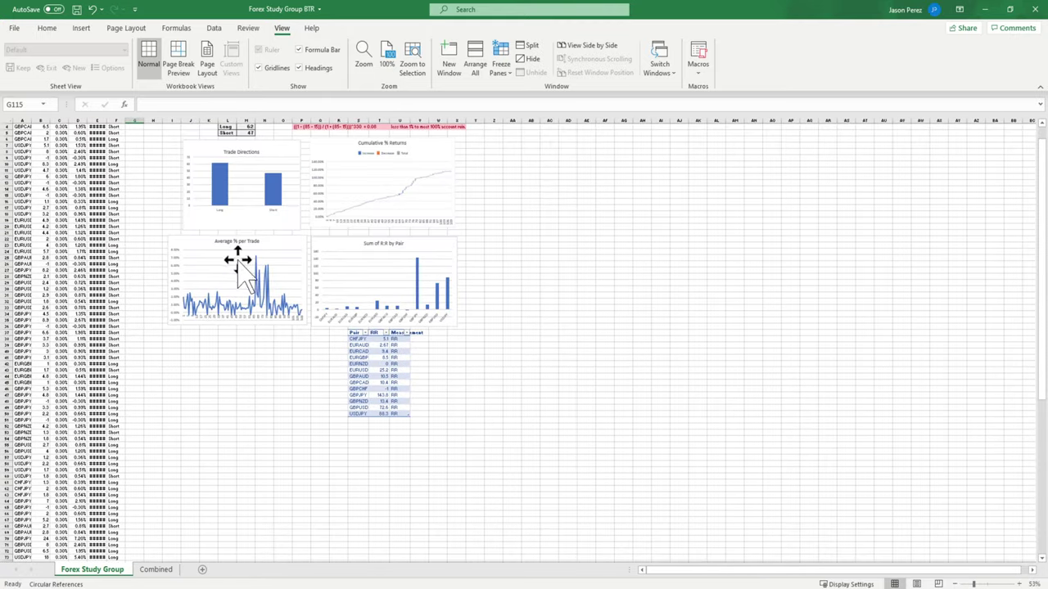
pyautogui.scroll(1, 205, 274)
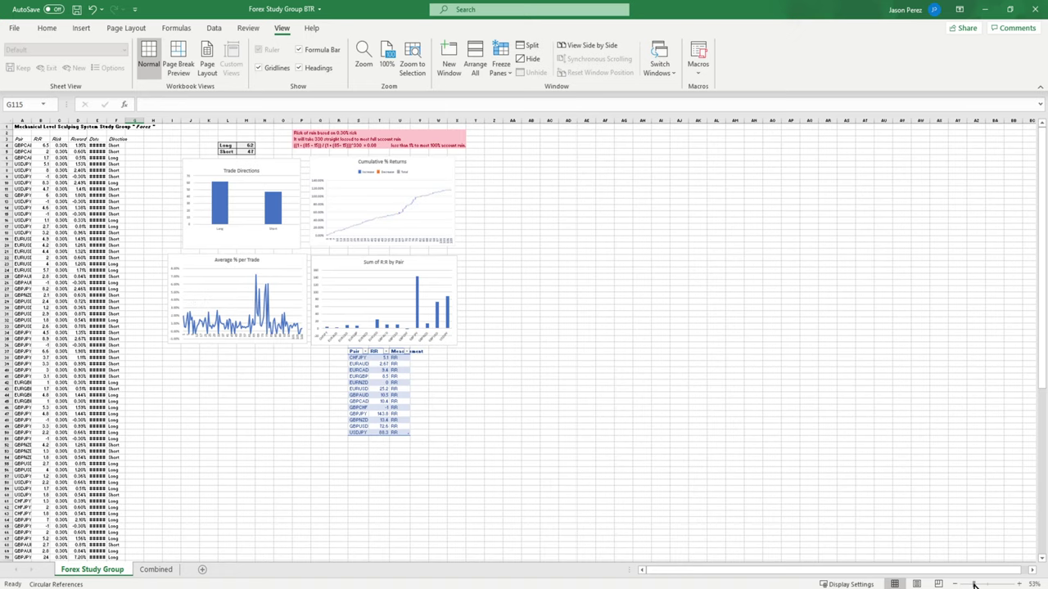
pyautogui.moveTo(975, 585); pyautogui.dragTo(981, 584)
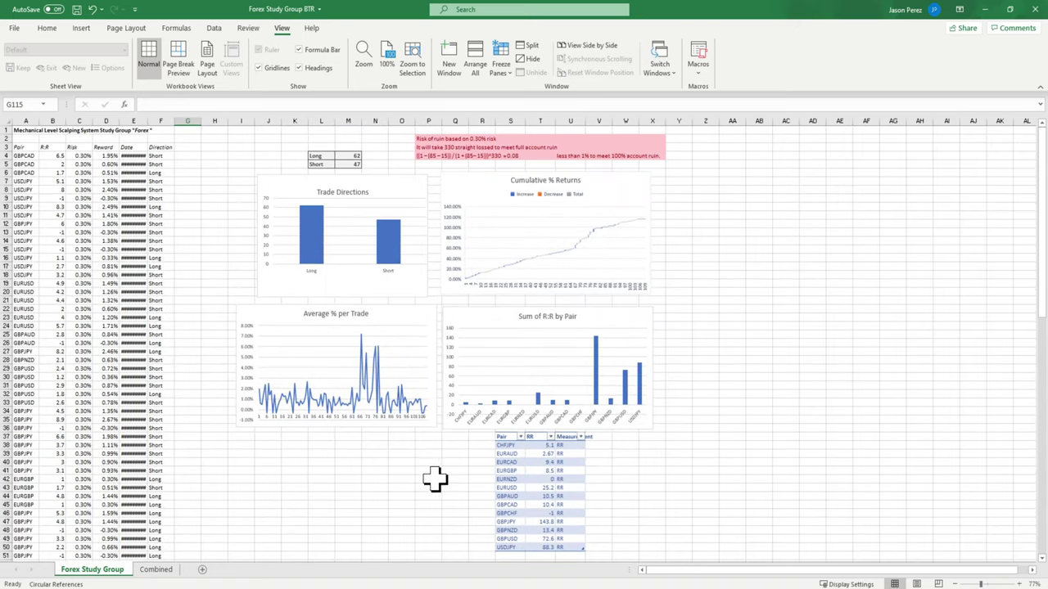
# - Switch to the Forward Tested Results workbook and go to the column headers at the start of its trade list
pyautogui.moveTo(279, 588)
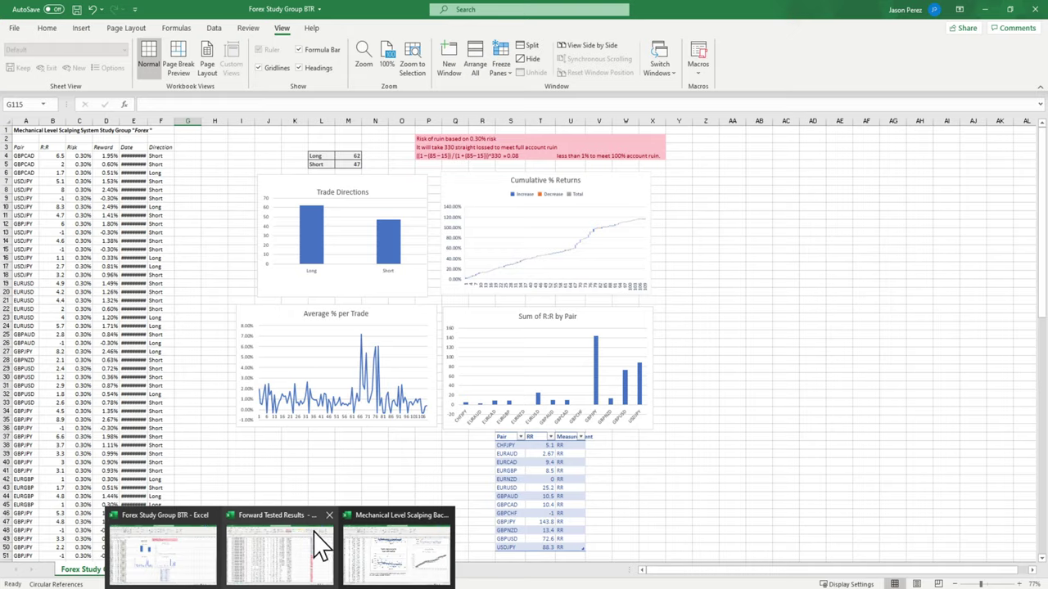
pyautogui.click(286, 545)
pyautogui.scroll(20, 419, 373)
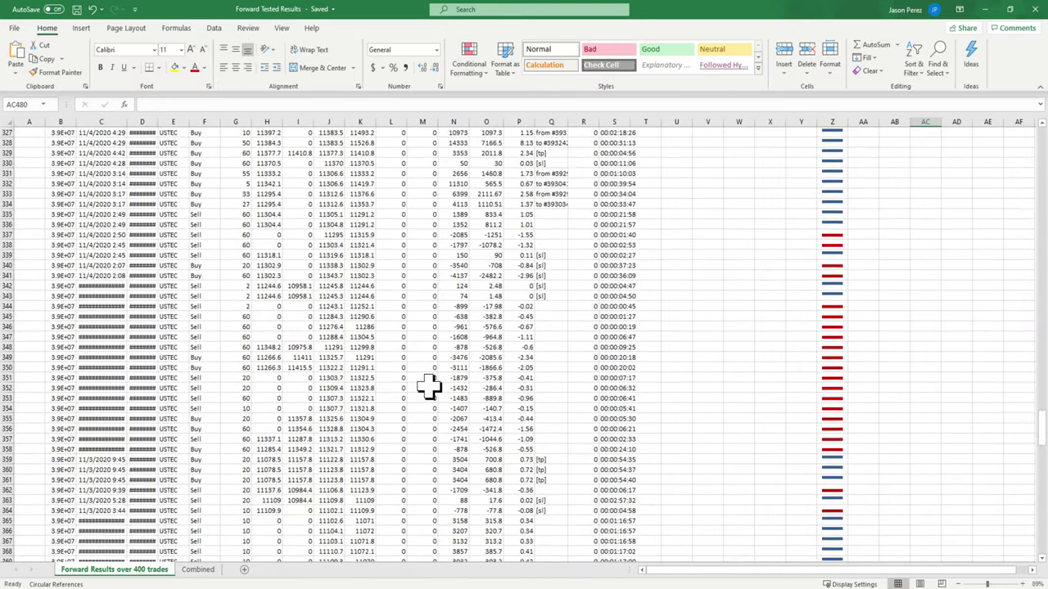
pyautogui.scroll(16, 434, 381)
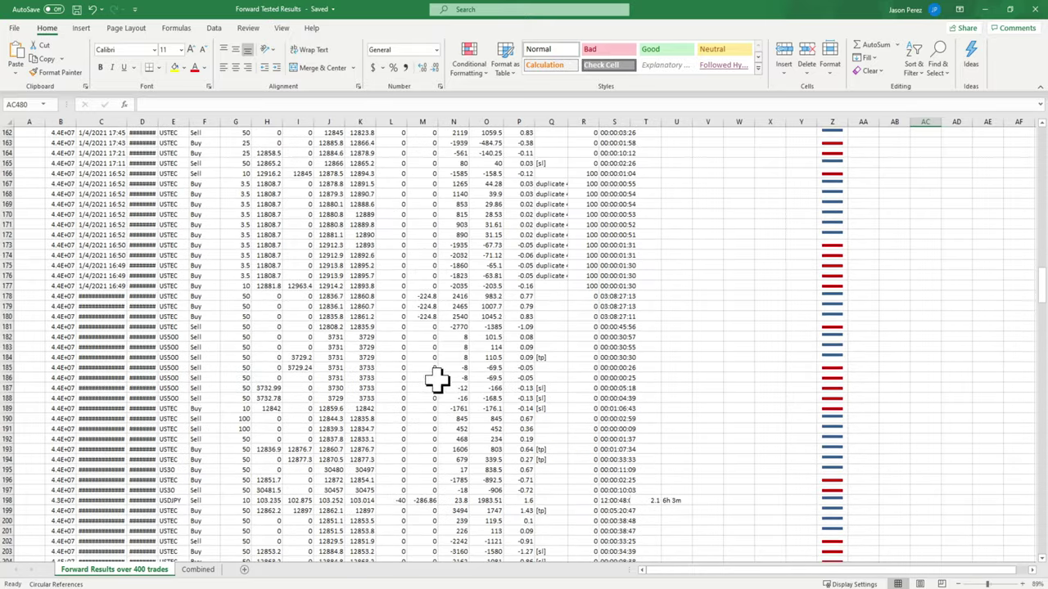
pyautogui.moveTo(1044, 287); pyautogui.dragTo(1033, 129)
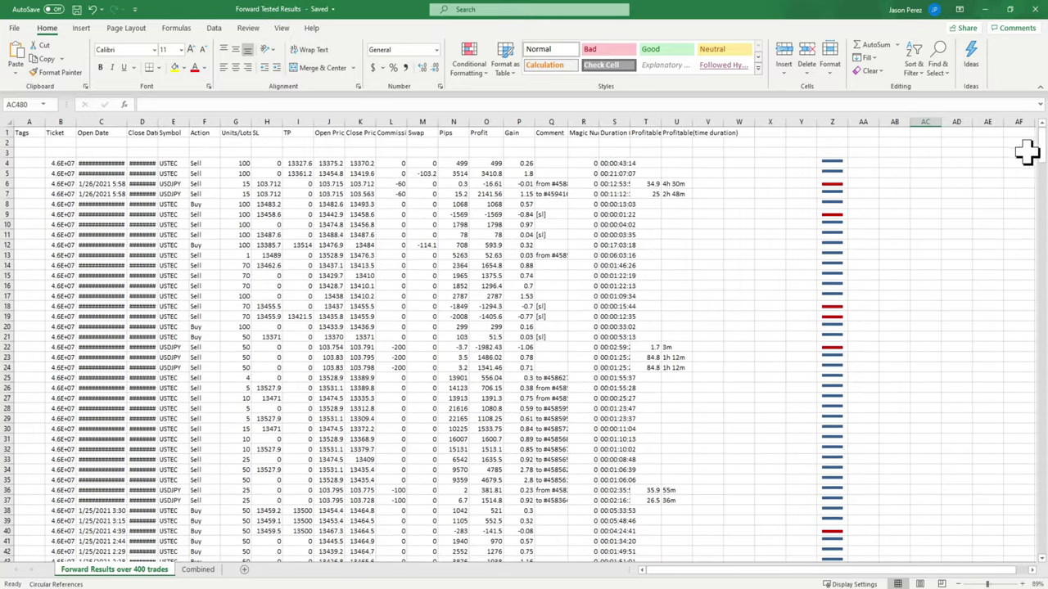
# - Look over the most recent trades on the Forward Results over 400 trades sheet, down to about row 68
pyautogui.scroll(-1, 1040, 159)
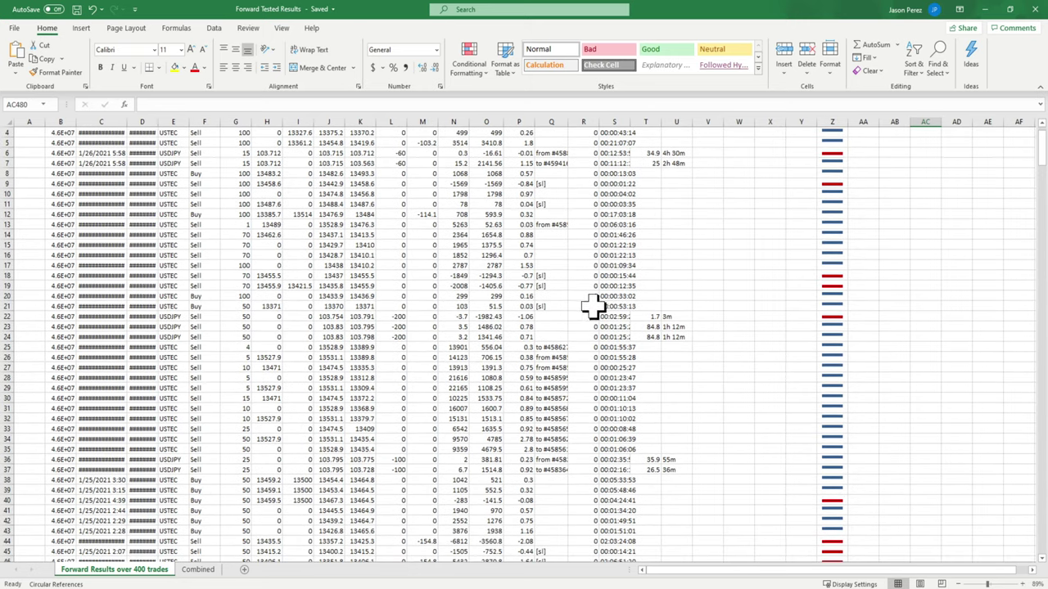
pyautogui.scroll(1, 602, 305)
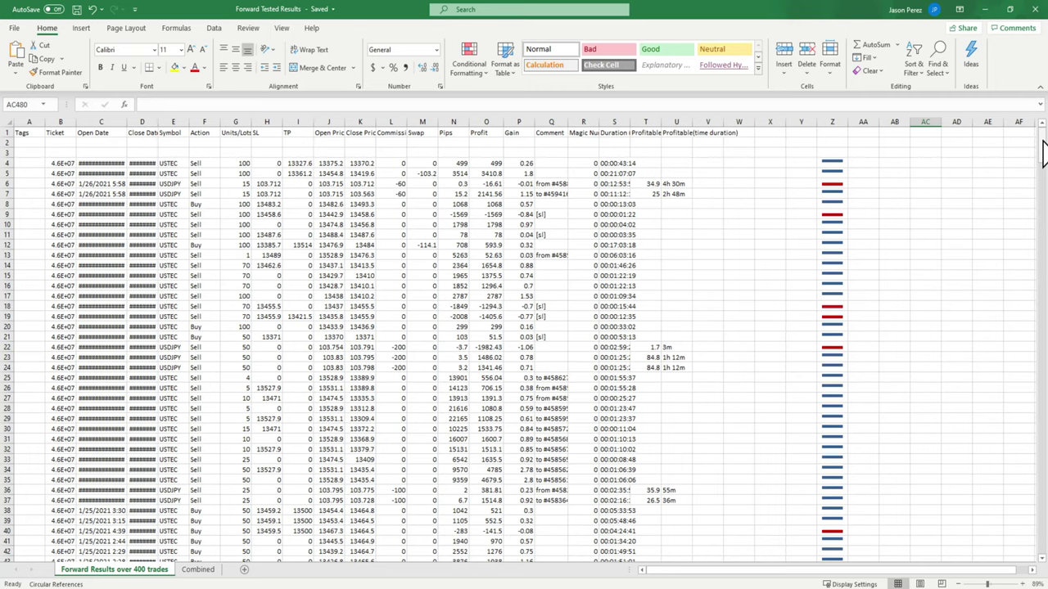
pyautogui.moveTo(1043, 142); pyautogui.dragTo(1043, 157)
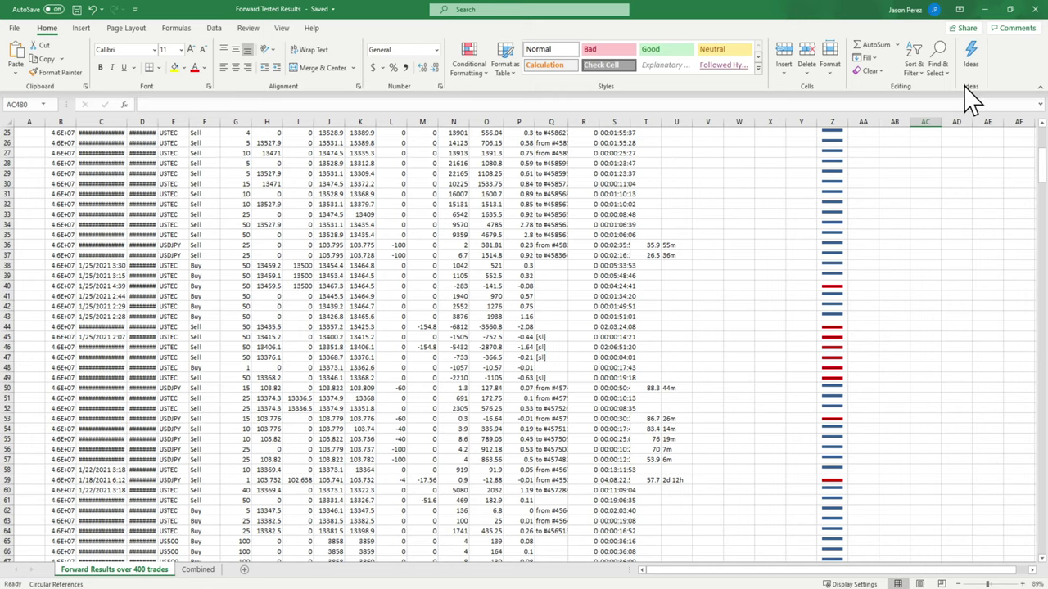
pyautogui.moveTo(1044, 176)
pyautogui.mouseDown()
pyautogui.moveTo(1032, 164)
pyautogui.moveTo(1042, 178)
pyautogui.mouseUp()
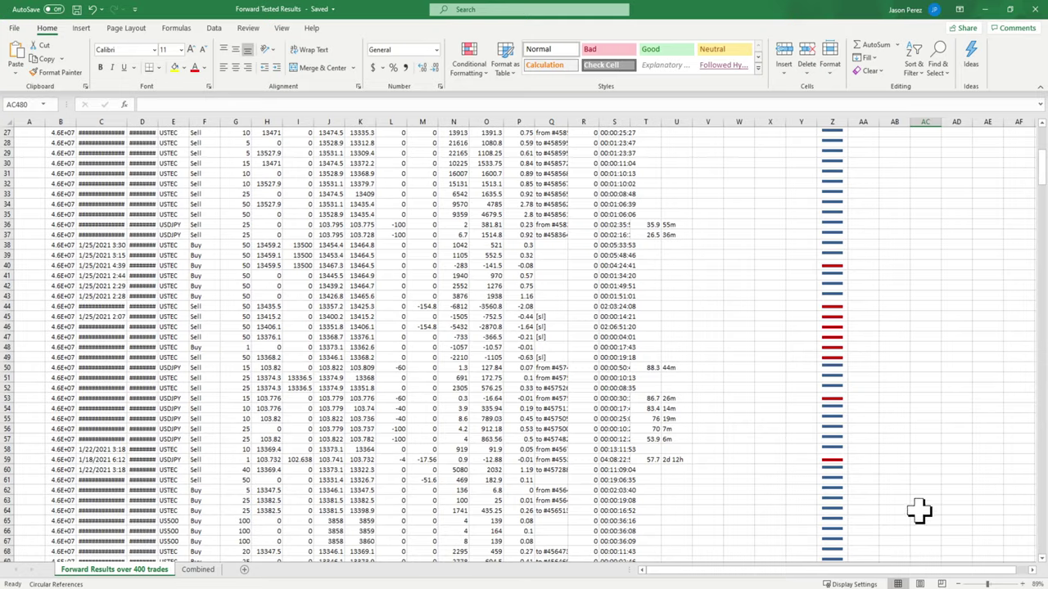
# - Enlarge the Forward Results sheet to 226% and bring its header row and first trades back into view from column A
pyautogui.click(995, 583)
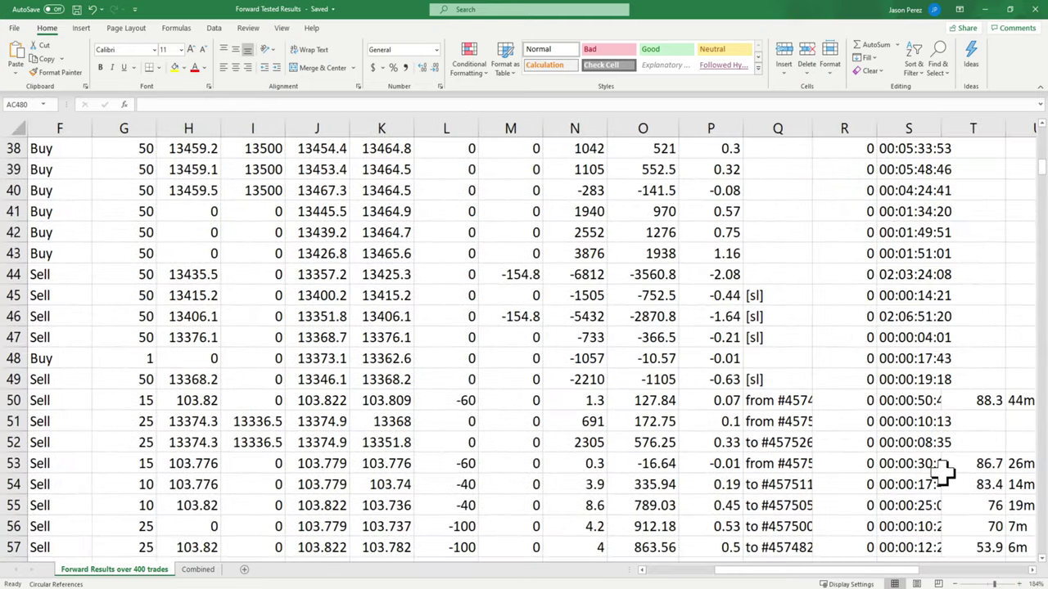
pyautogui.moveTo(992, 584); pyautogui.dragTo(974, 581)
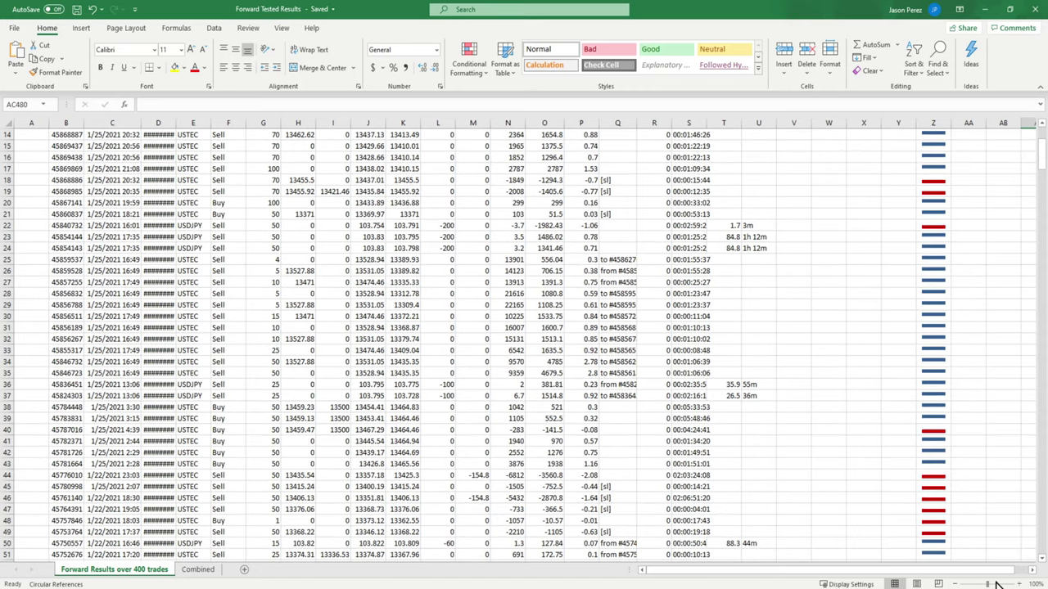
pyautogui.click(997, 584)
pyautogui.scroll(2, 218, 350)
pyautogui.moveTo(780, 574); pyautogui.dragTo(690, 576)
pyautogui.scroll(6, 451, 393)
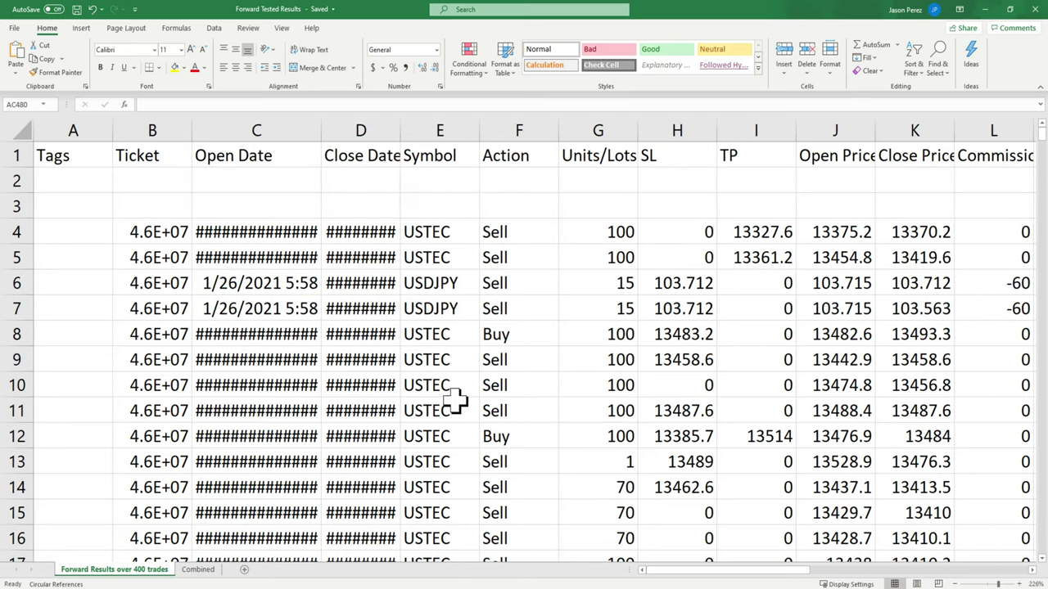
# - Check the full Open Date values in cells C4 and C13, with the sheet reduced to 82%
pyautogui.click(241, 236)
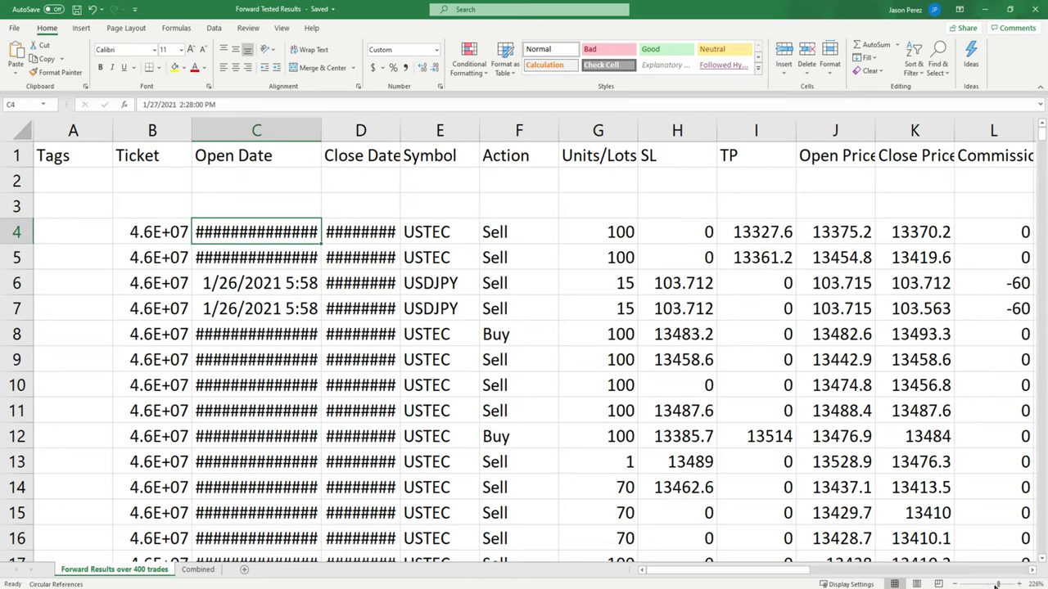
pyautogui.moveTo(997, 584); pyautogui.dragTo(982, 584)
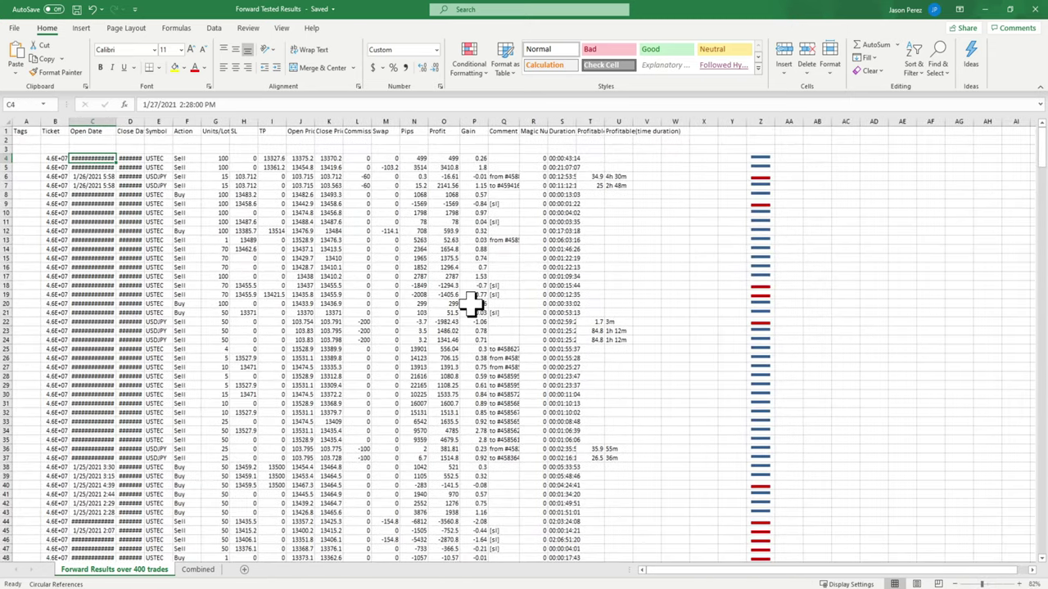
pyautogui.click(97, 239)
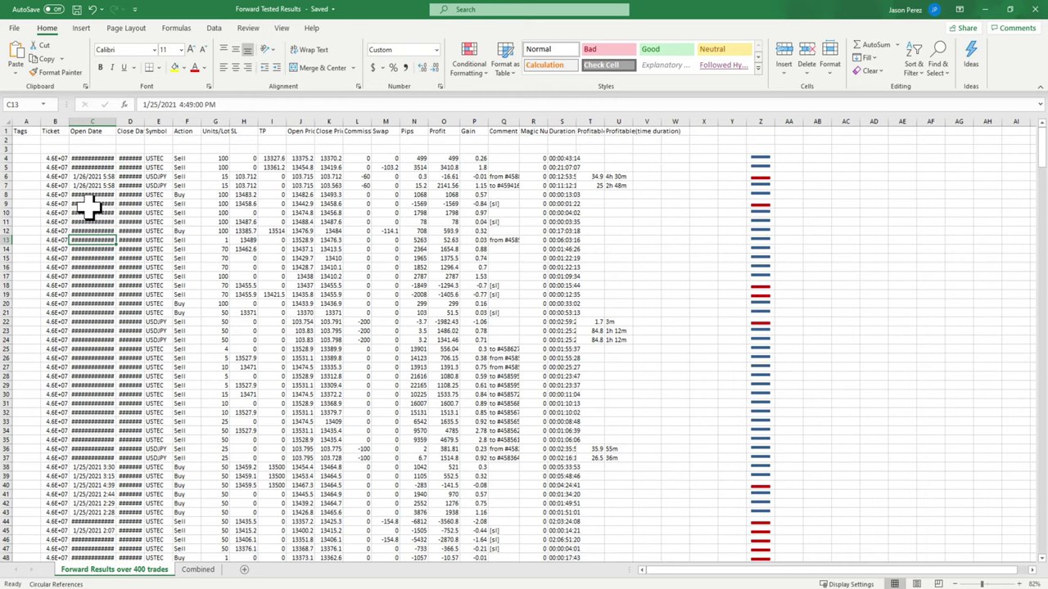
# - Set the zoom to 124% so the Open Date column is readable and go through its dates down to row 57
pyautogui.click(993, 584)
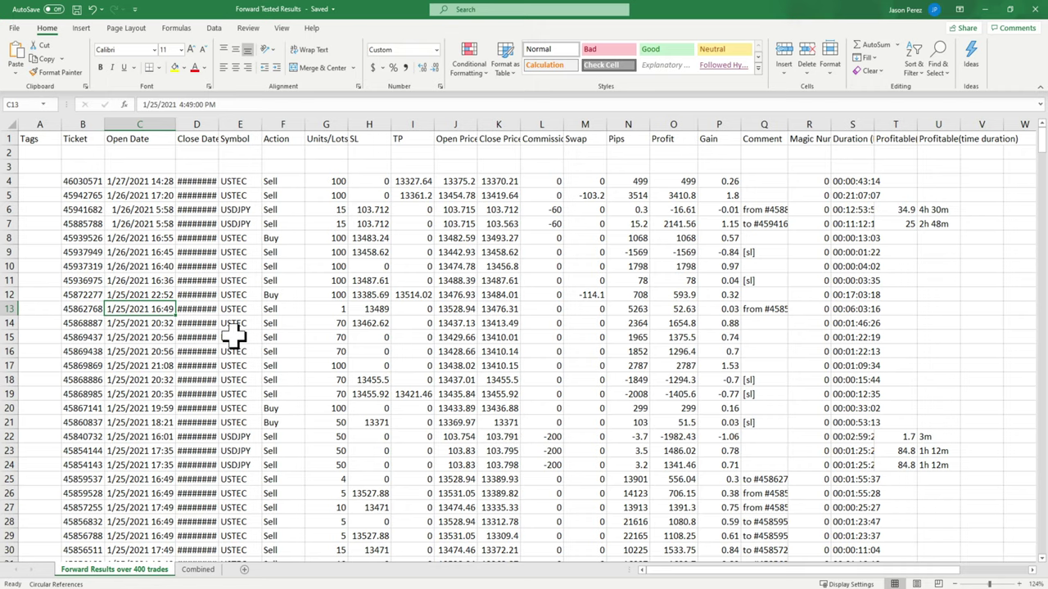
pyautogui.scroll(-5, 140, 370)
pyautogui.scroll(1, 144, 357)
pyautogui.scroll(-5, 143, 358)
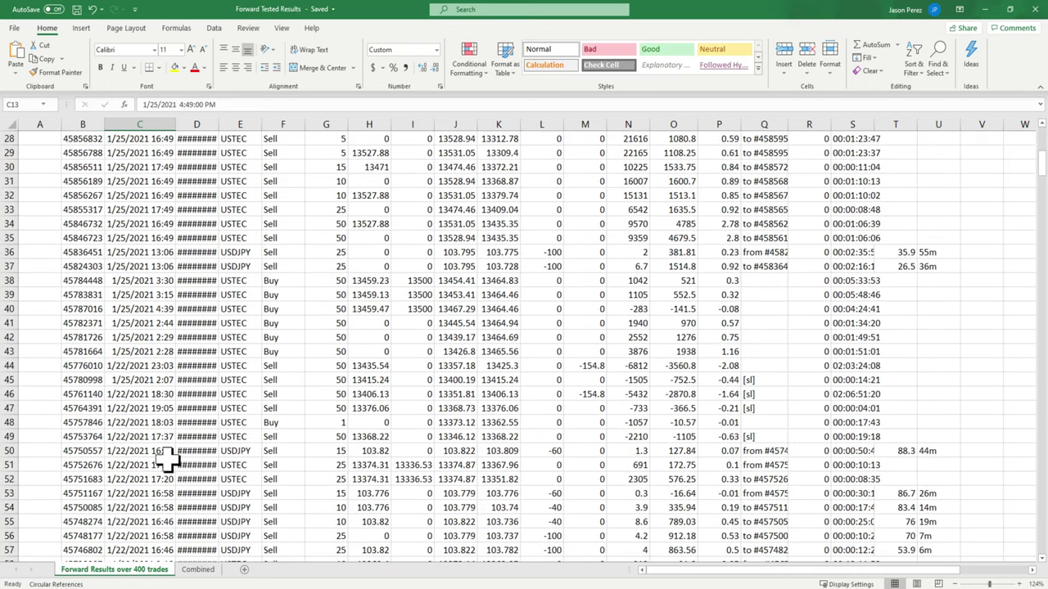
pyautogui.scroll(6, 235, 422)
# - Set the zoom to 86%, skim the forward-tested trades down to about row 140 and return to the column headers
pyautogui.moveTo(992, 584); pyautogui.dragTo(982, 584)
pyautogui.scroll(-4, 627, 409)
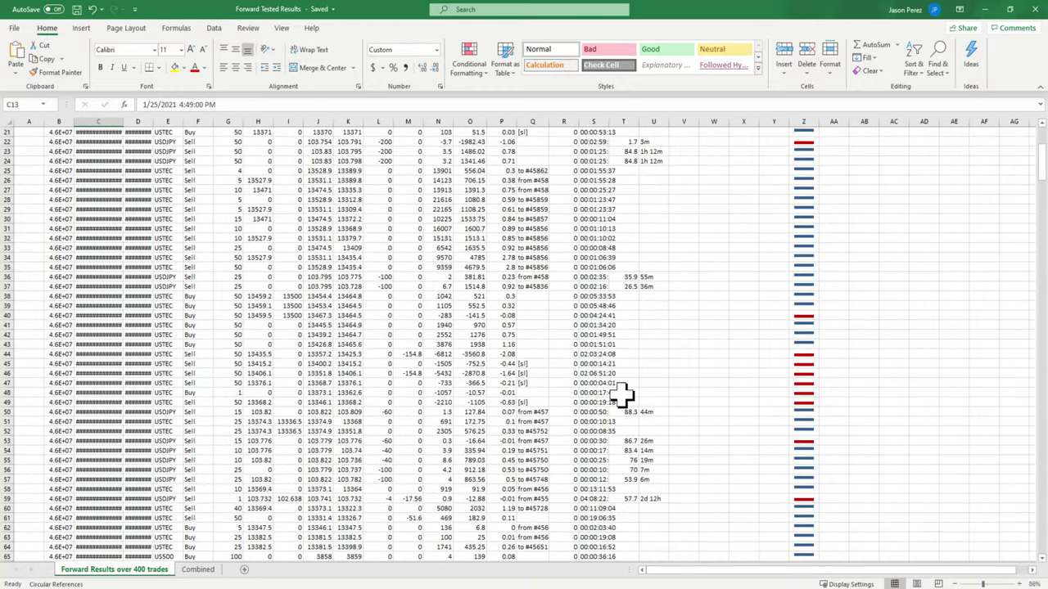
pyautogui.scroll(-12, 622, 396)
pyautogui.scroll(-12, 311, 355)
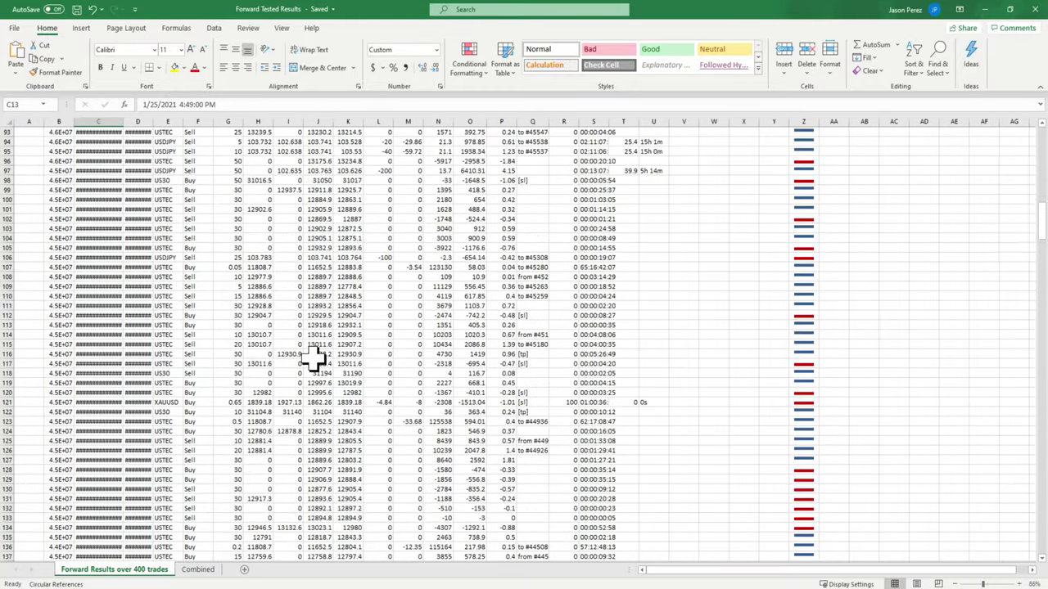
pyautogui.scroll(-2, 316, 359)
pyautogui.scroll(4, 316, 359)
pyautogui.scroll(-3, 315, 359)
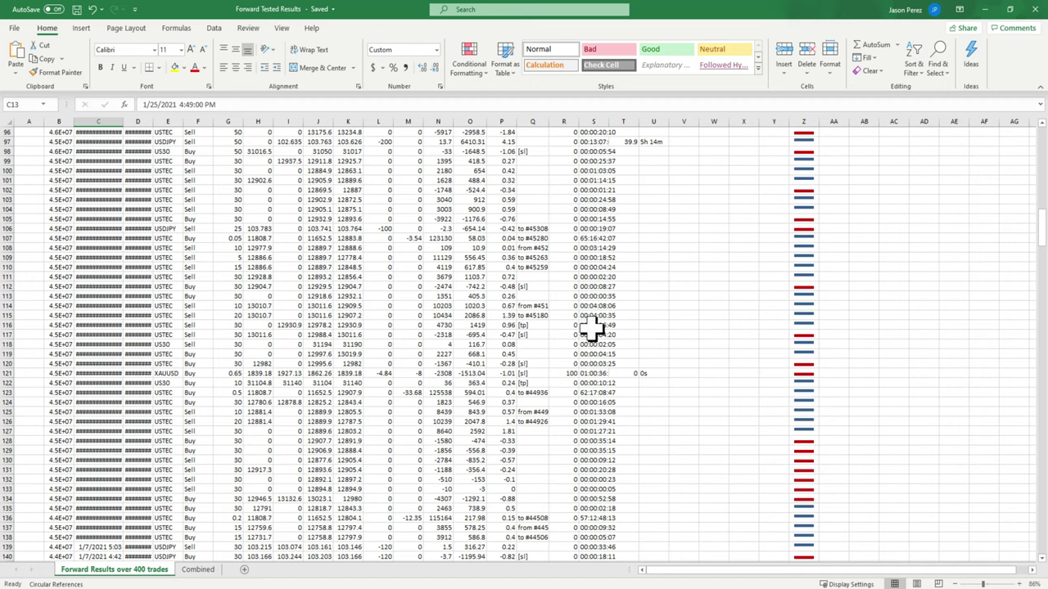
pyautogui.scroll(20, 614, 352)
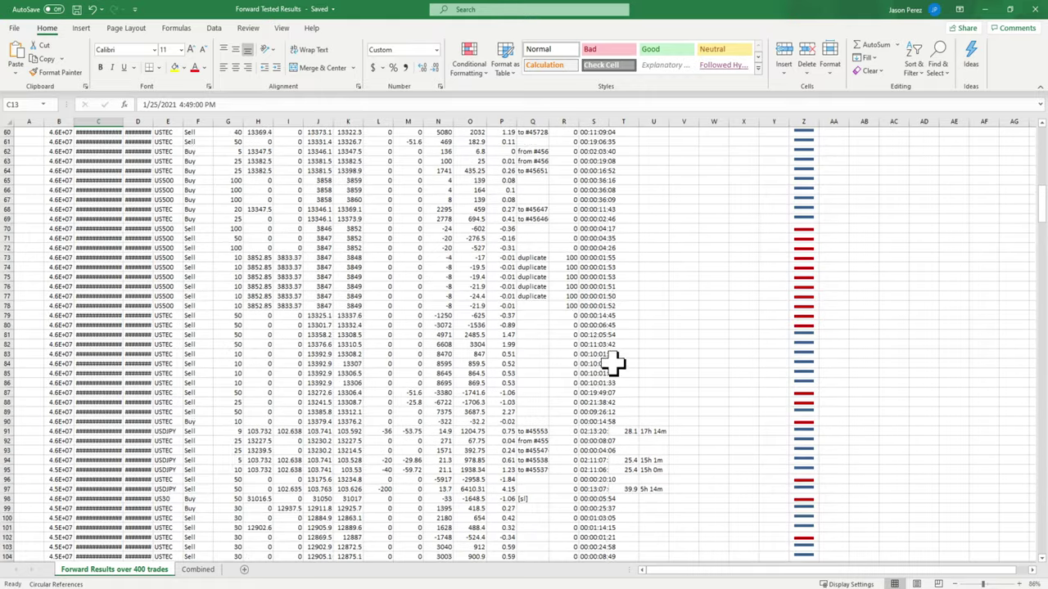
pyautogui.scroll(7, 618, 357)
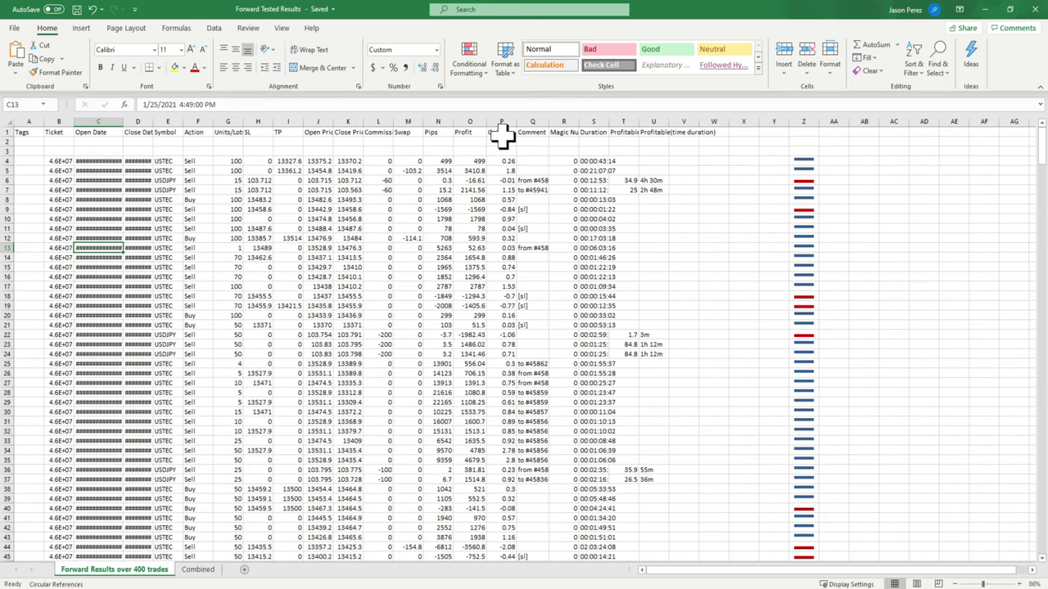
# - Go through the entire forward-tested trade list down to the green summary statistics block below row 472
pyautogui.scroll(-6, 459, 393)
pyautogui.scroll(-7, 441, 423)
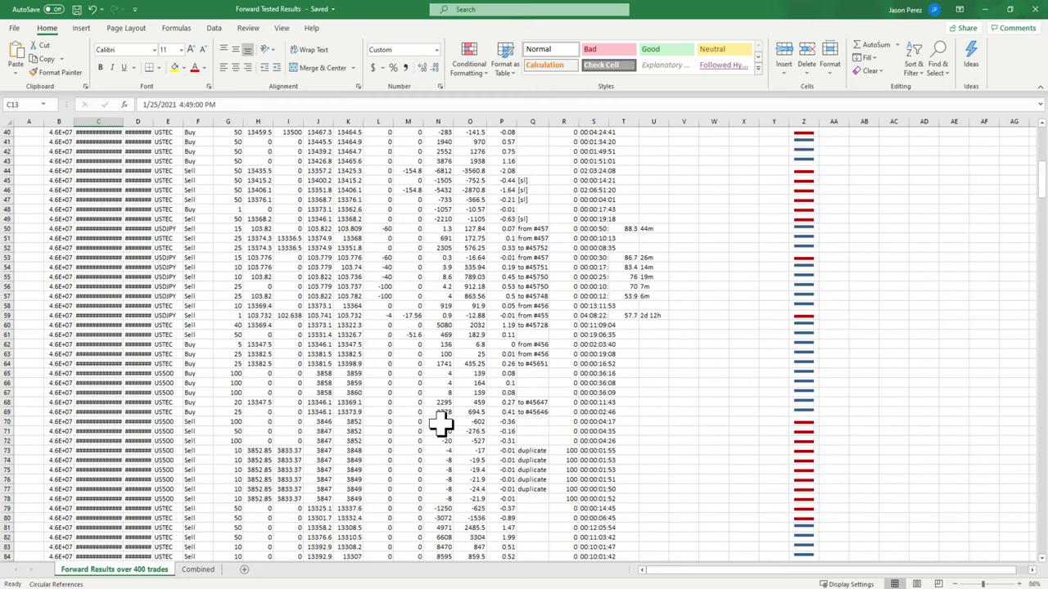
pyautogui.scroll(-14, 441, 423)
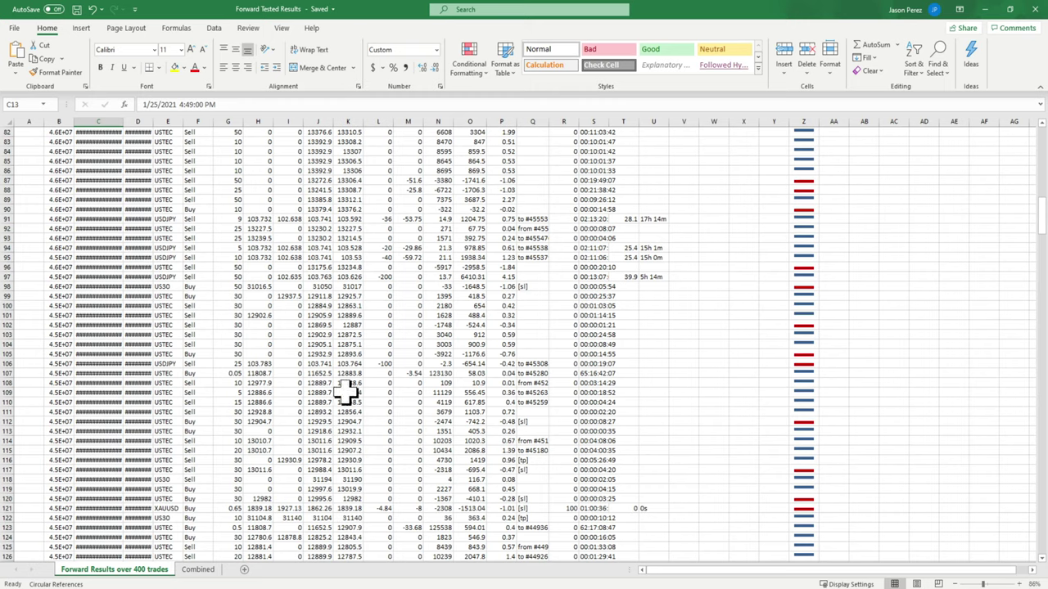
pyautogui.scroll(-12, 350, 434)
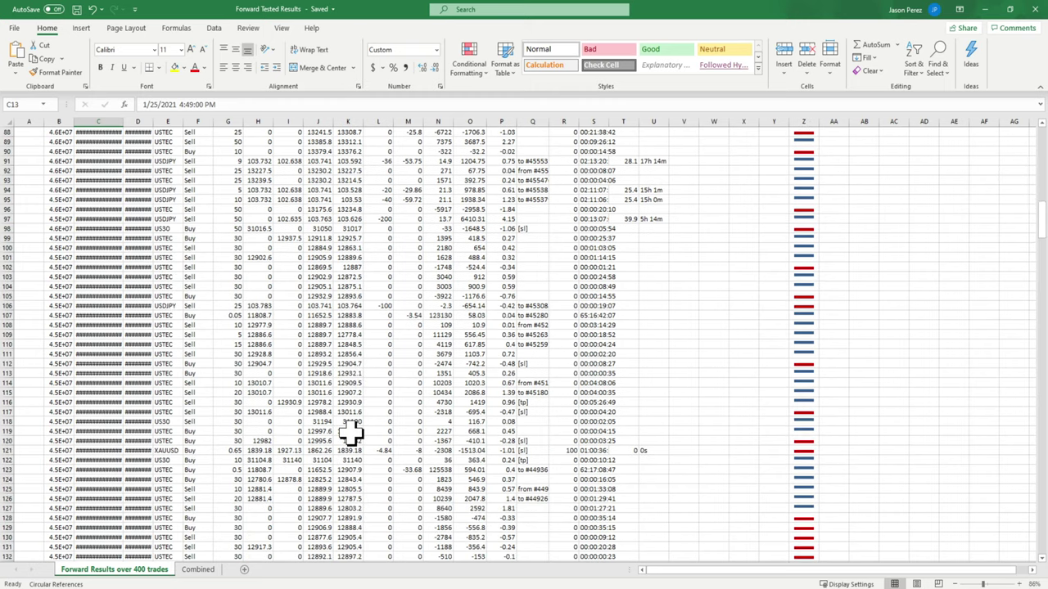
pyautogui.scroll(-20, 352, 438)
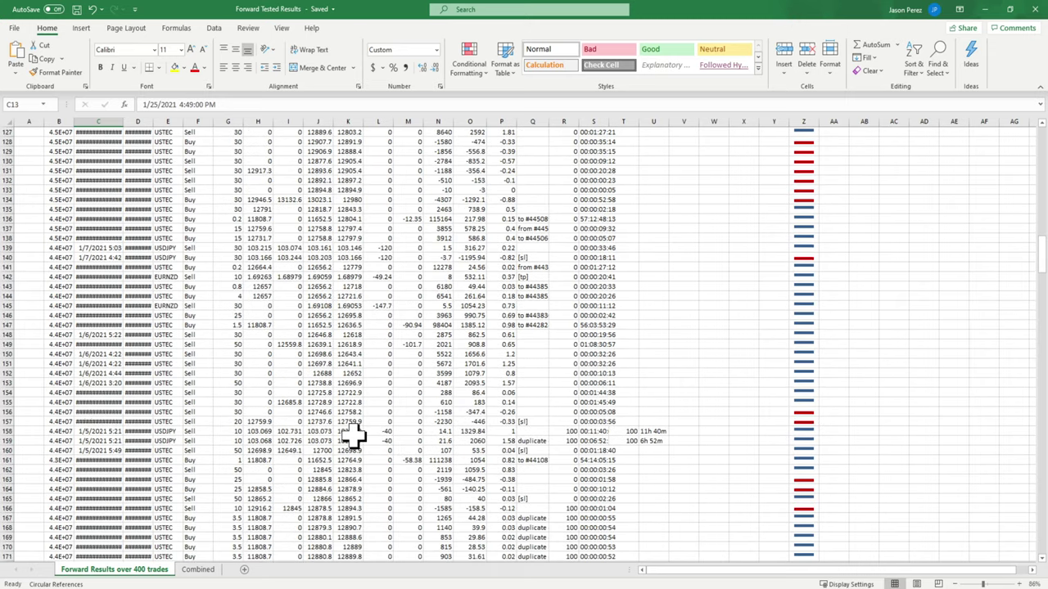
pyautogui.scroll(-20, 352, 438)
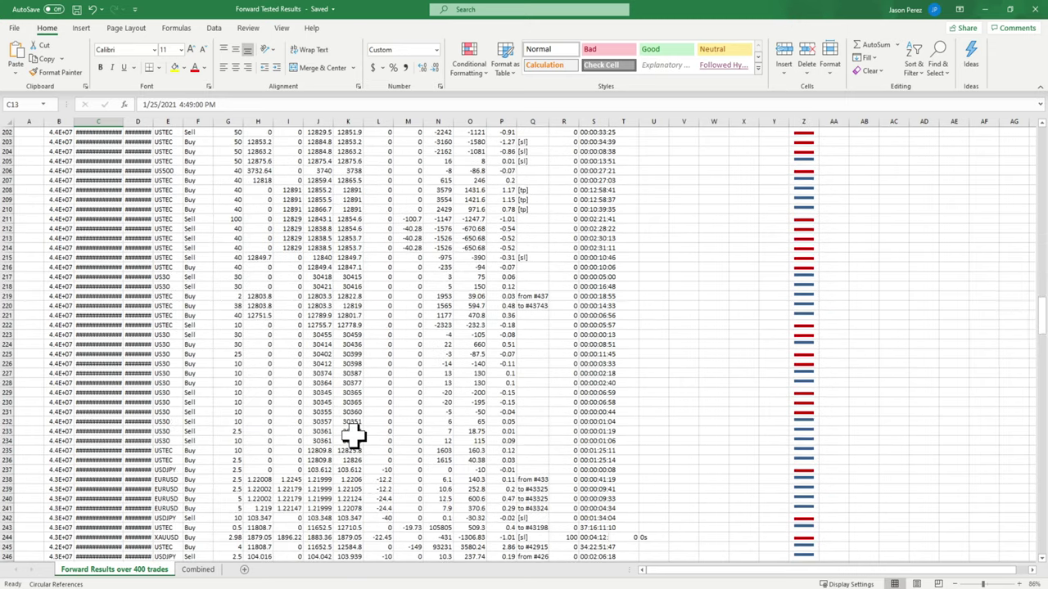
pyautogui.scroll(-17, 352, 438)
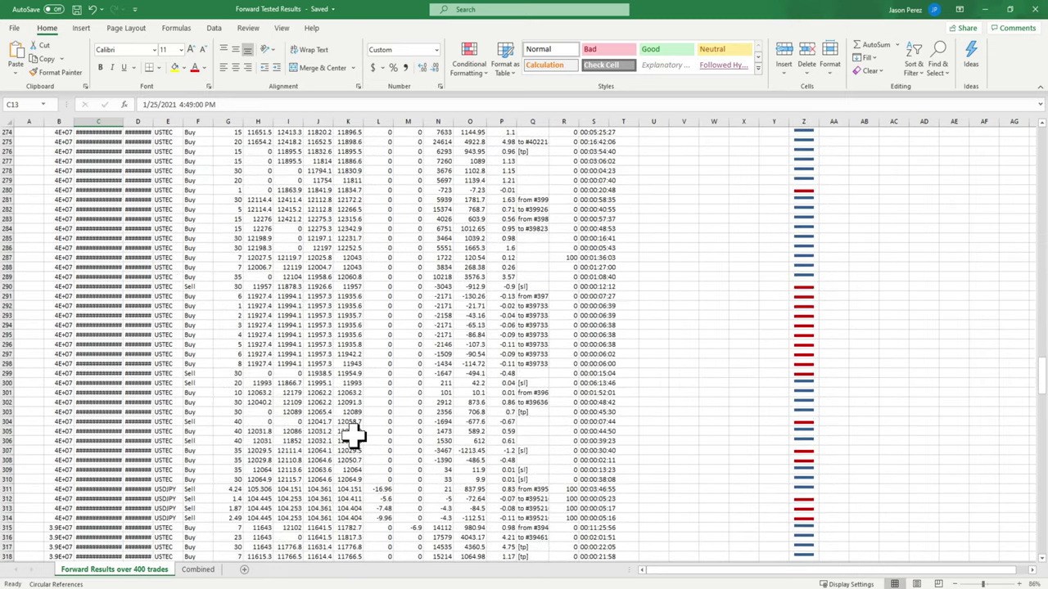
pyautogui.scroll(-11, 353, 438)
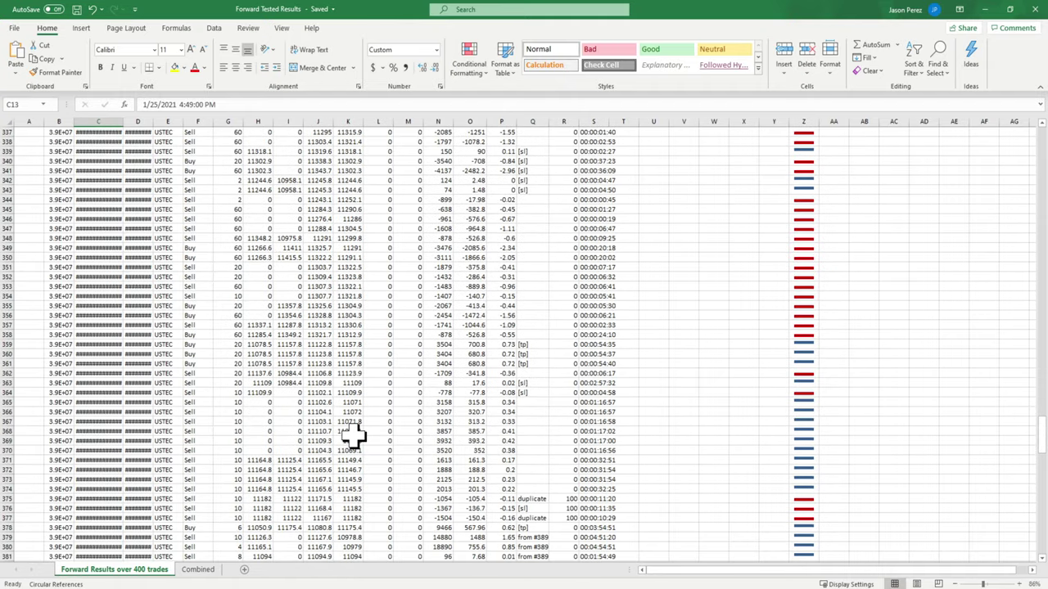
pyautogui.scroll(-4, 352, 438)
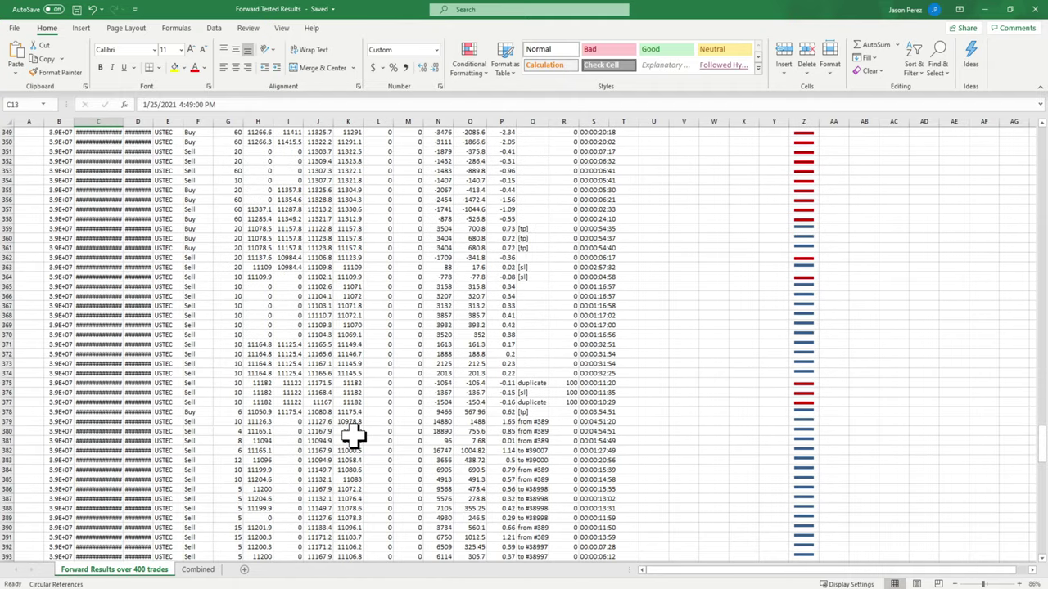
pyautogui.scroll(-20, 352, 438)
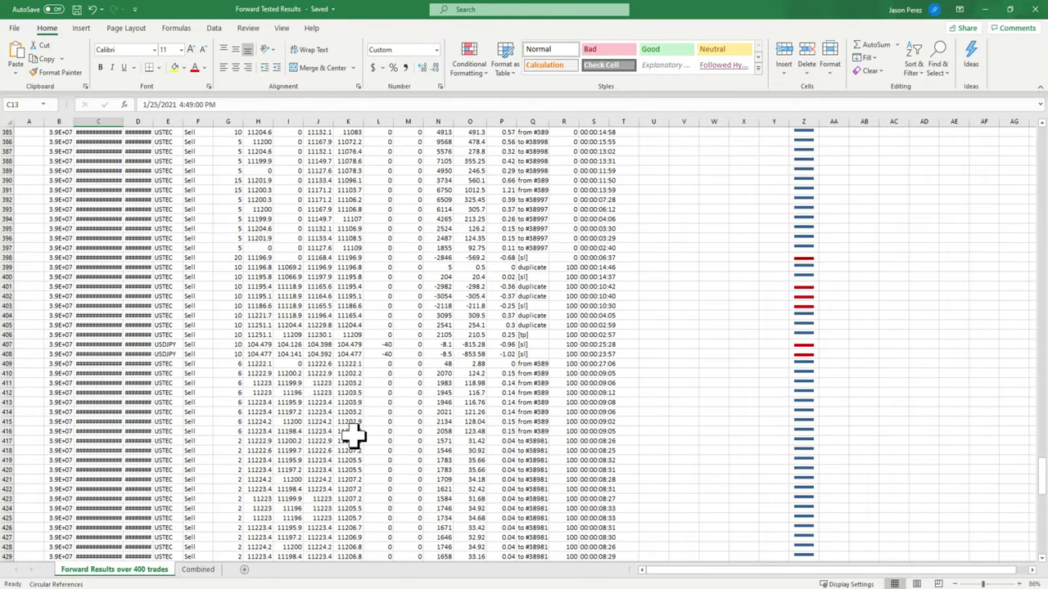
pyautogui.scroll(-2, 352, 438)
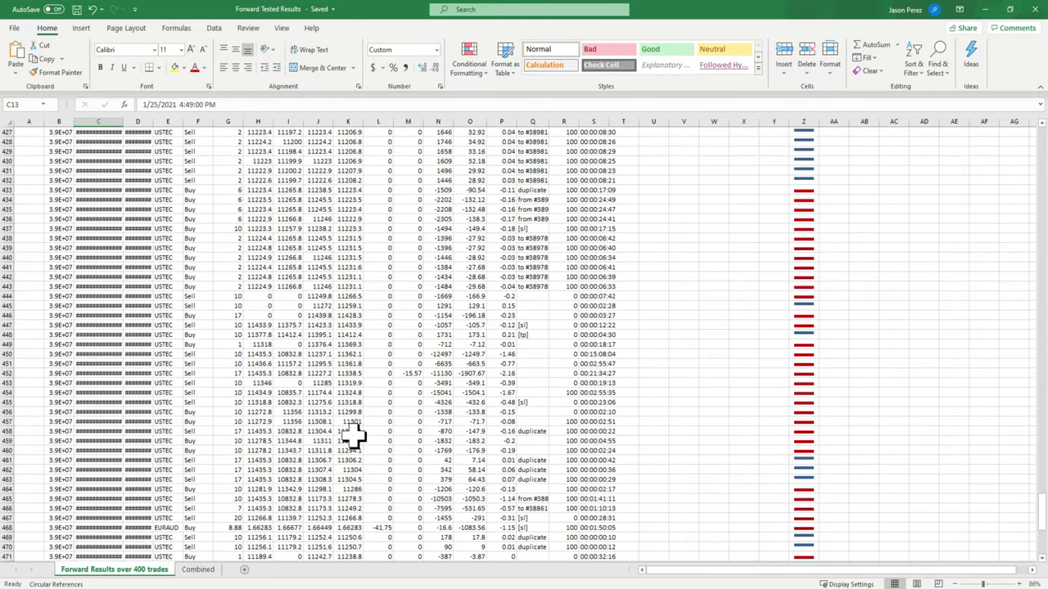
pyautogui.scroll(-7, 368, 463)
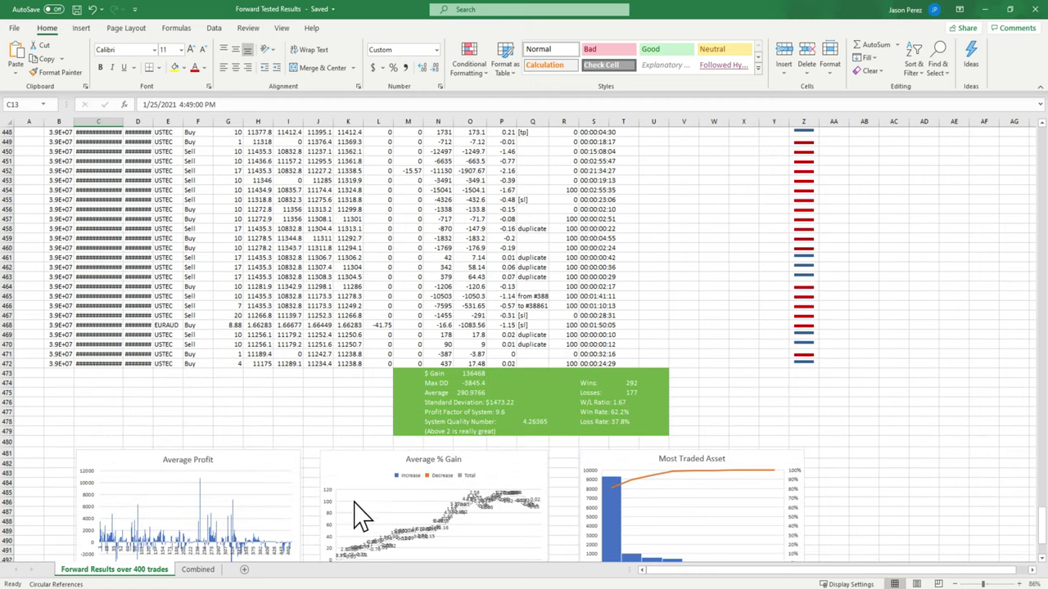
# - View the three charts beneath the summary statistics and select the Average % Gain chart
pyautogui.click(327, 394)
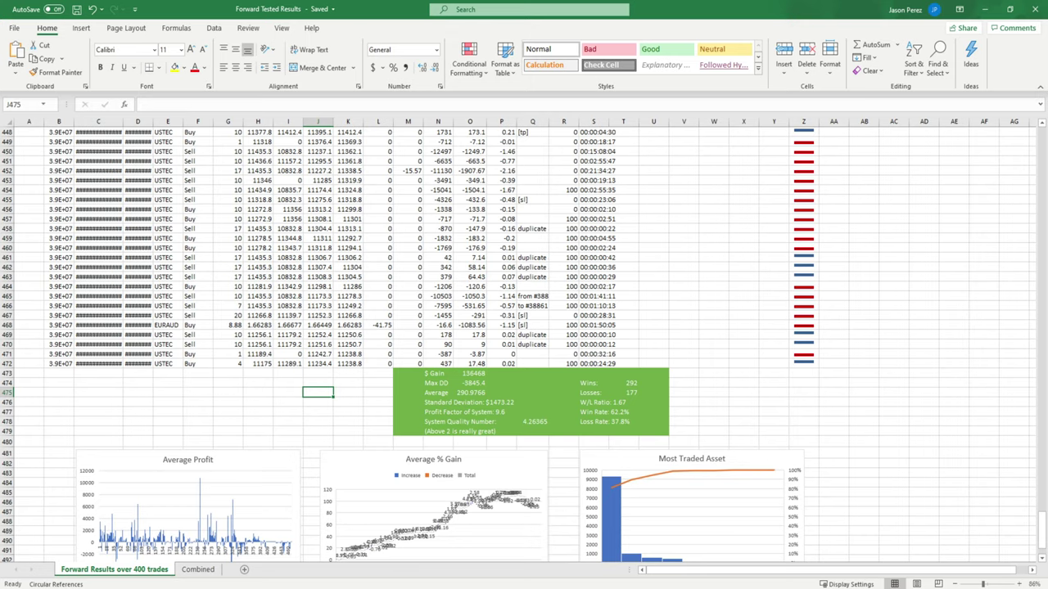
pyautogui.scroll(-3, 416, 503)
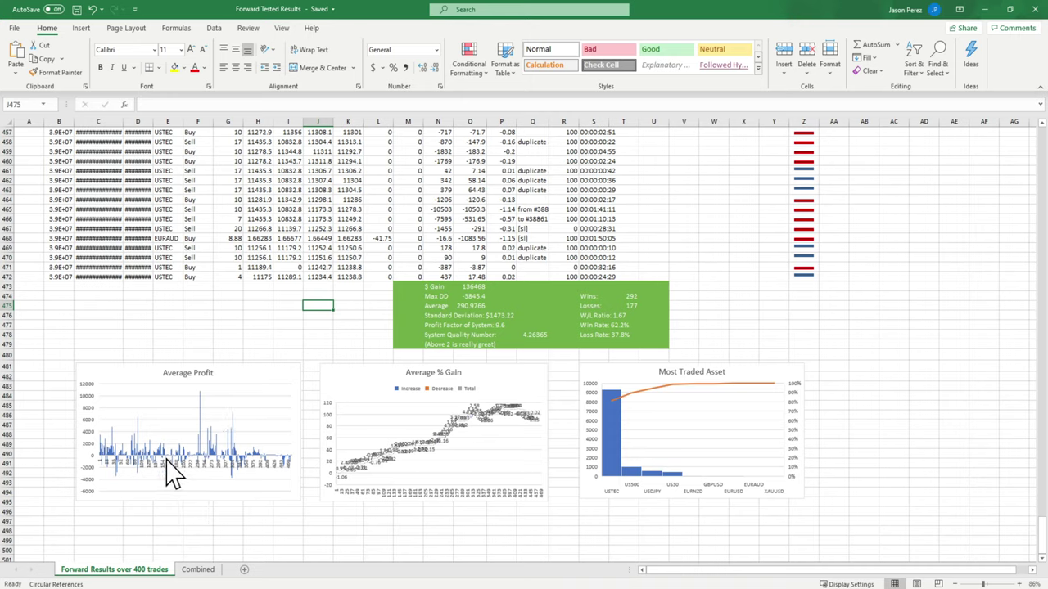
pyautogui.click(423, 461)
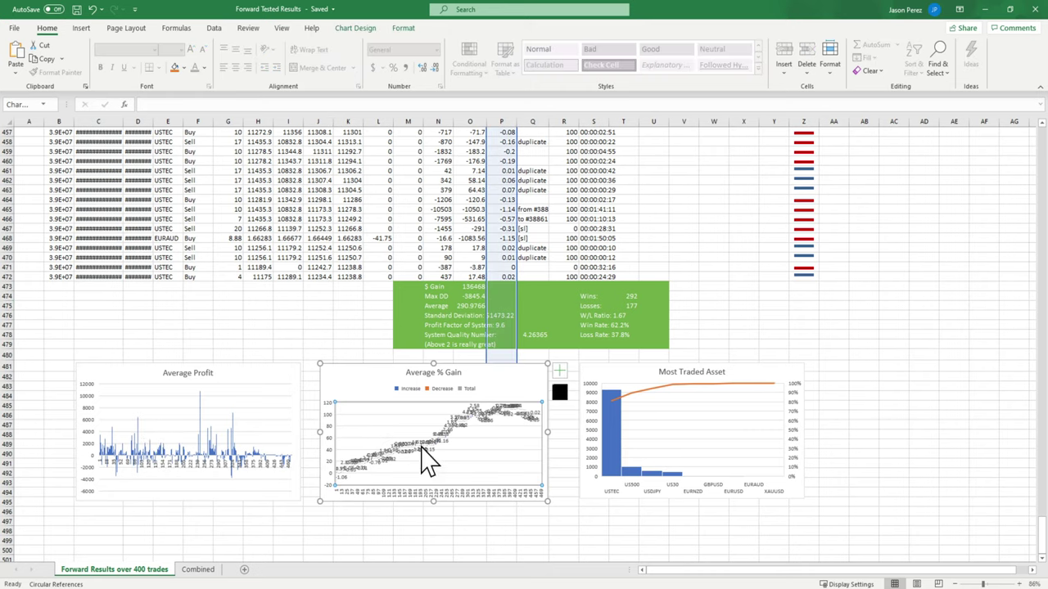
# - Deselect the Average % Gain chart and view the Most Traded Asset chart together with the last forward-tested trades
pyautogui.scroll(-1, 442, 462)
pyautogui.click(434, 508)
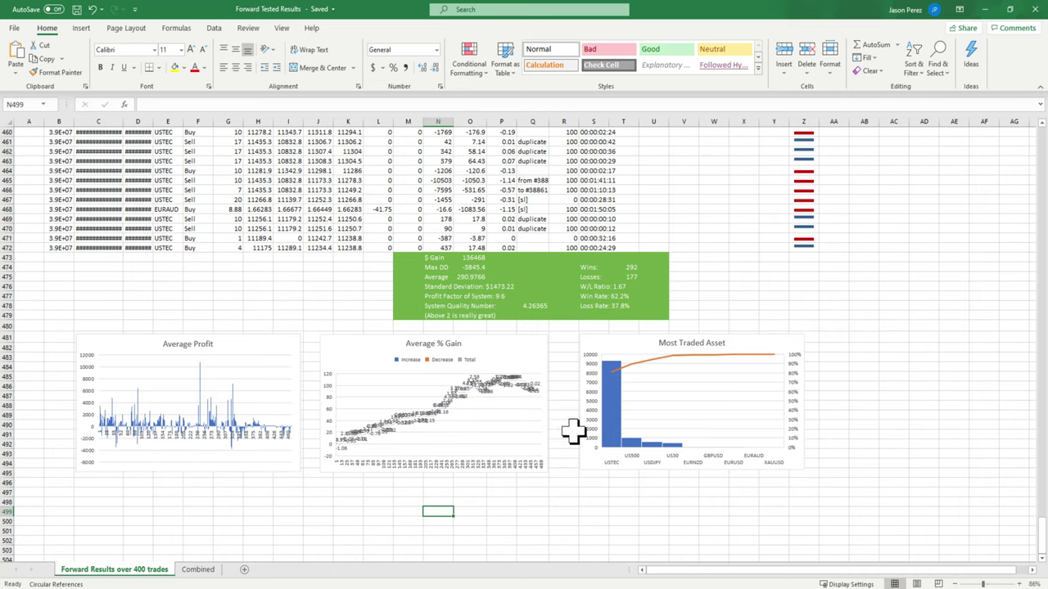
pyautogui.scroll(-2, 747, 406)
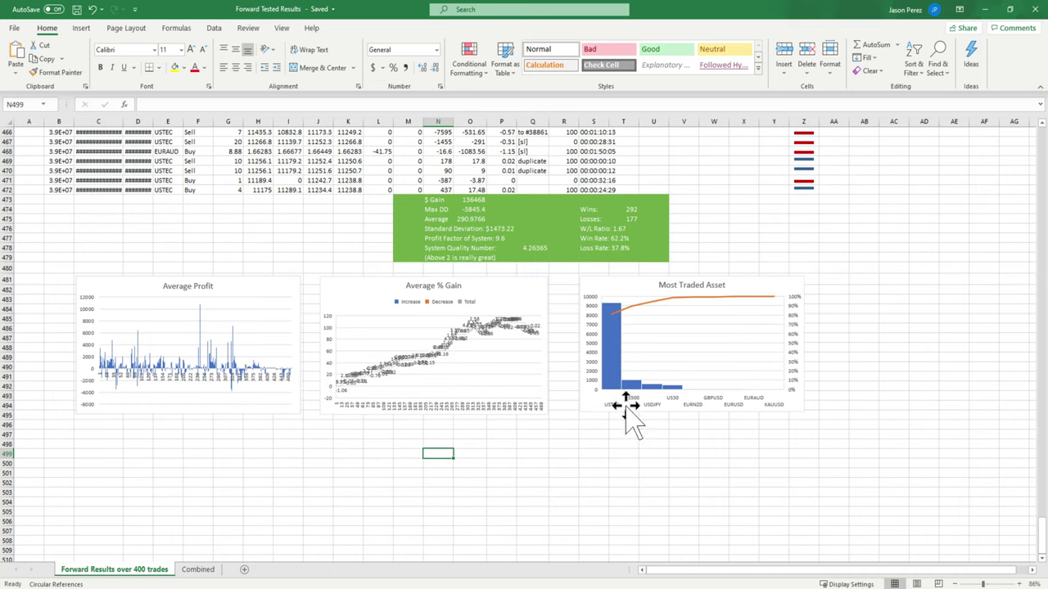
pyautogui.scroll(15, 610, 418)
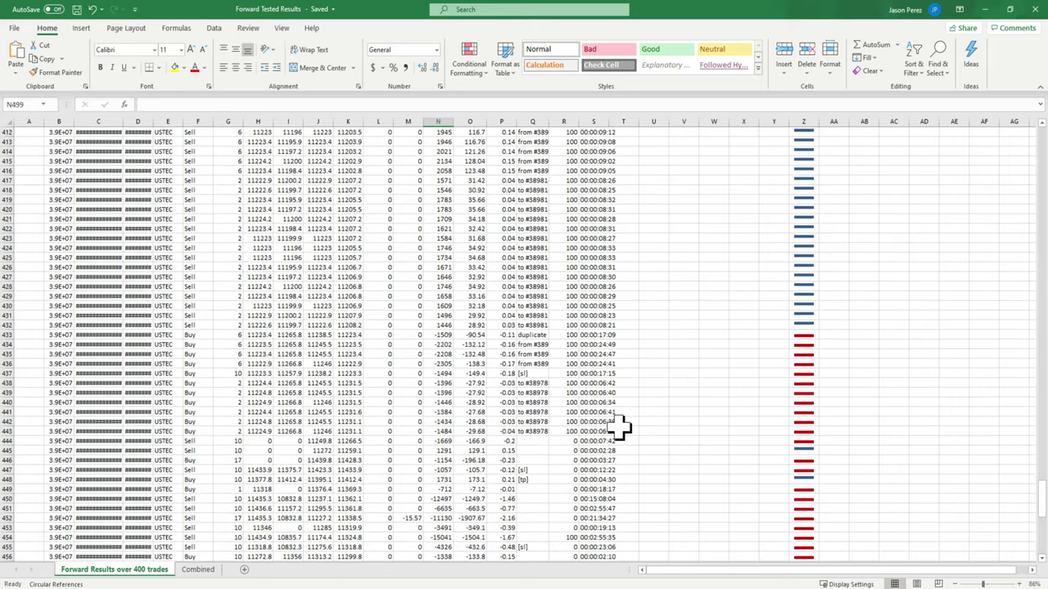
pyautogui.scroll(-10, 624, 428)
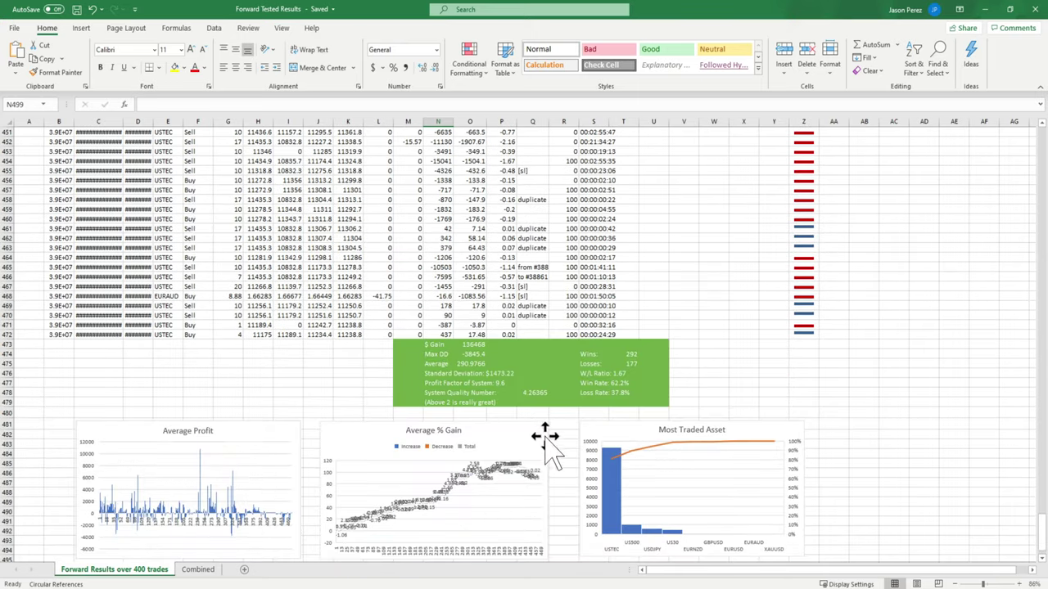
# - Open the Combined sheet, set its zoom to 100% and look through the statistics table, trade results and charts
pyautogui.click(197, 569)
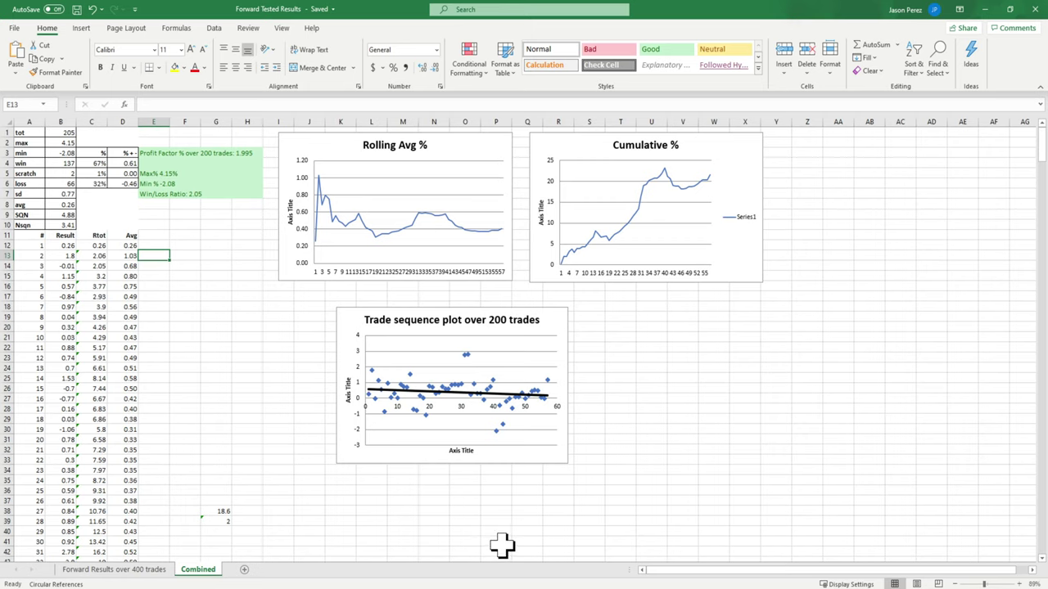
pyautogui.click(1018, 584)
pyautogui.click(1018, 584)
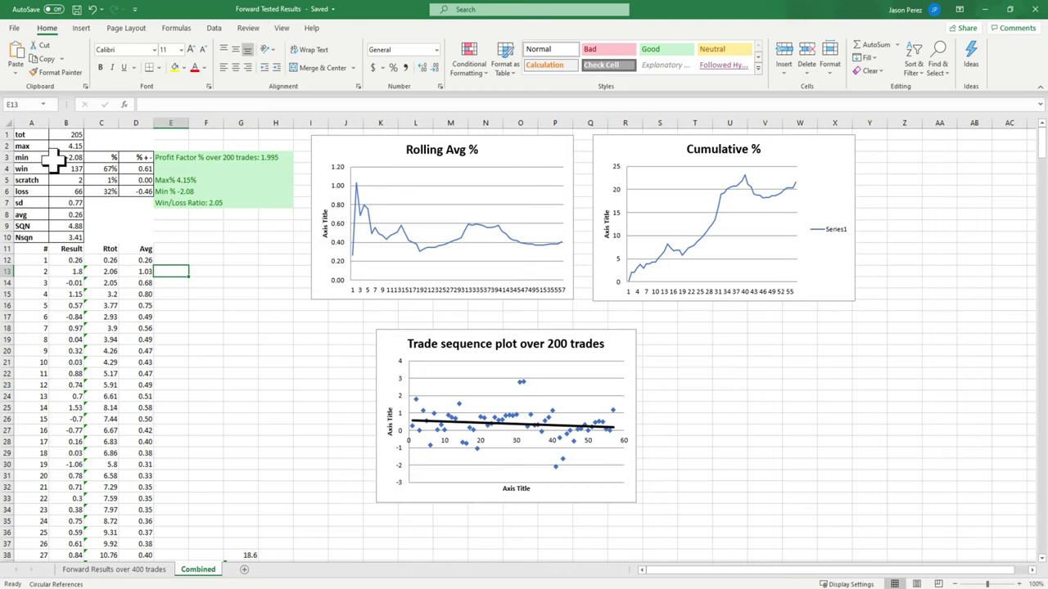
pyautogui.scroll(-7, 61, 292)
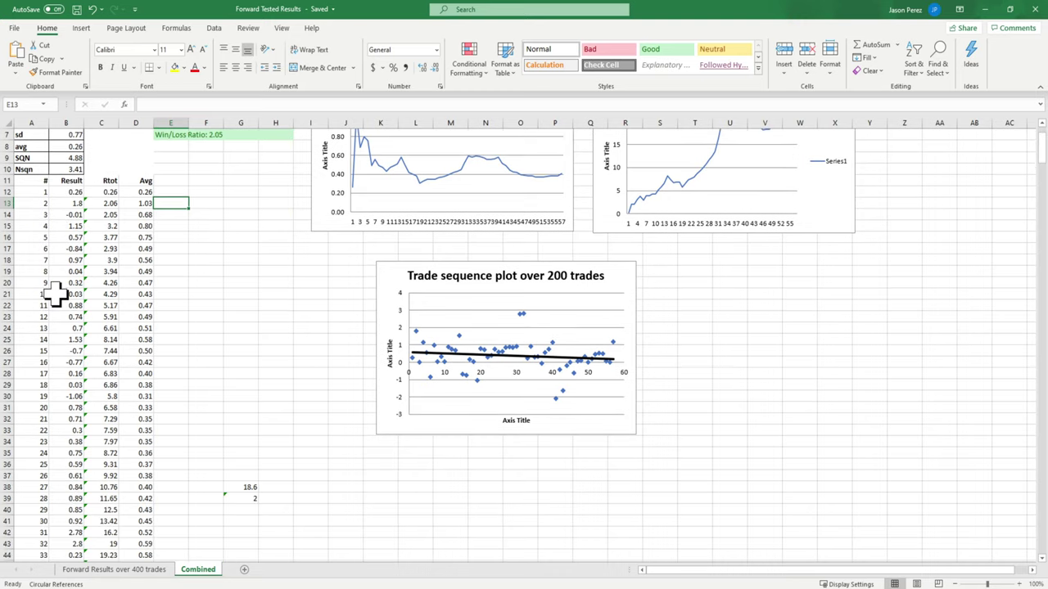
pyautogui.scroll(7, 66, 354)
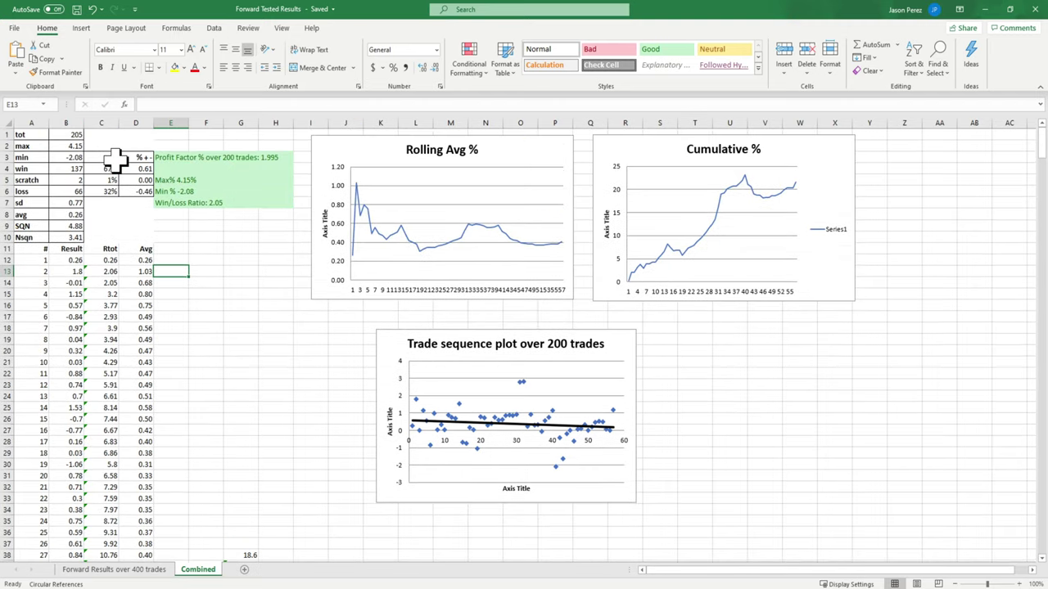
# - Highlight a run of values in the Combined sheet's Result column, then select cell C8 beside the average
pyautogui.moveTo(72, 396); pyautogui.dragTo(75, 453)
pyautogui.click(101, 214)
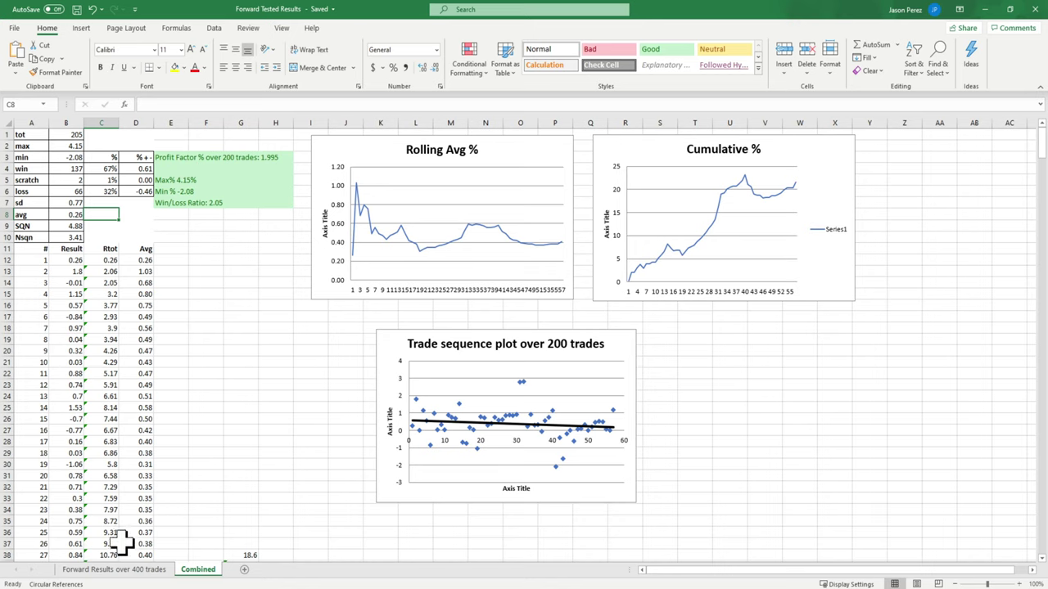
pyautogui.click(131, 569)
pyautogui.click(397, 557)
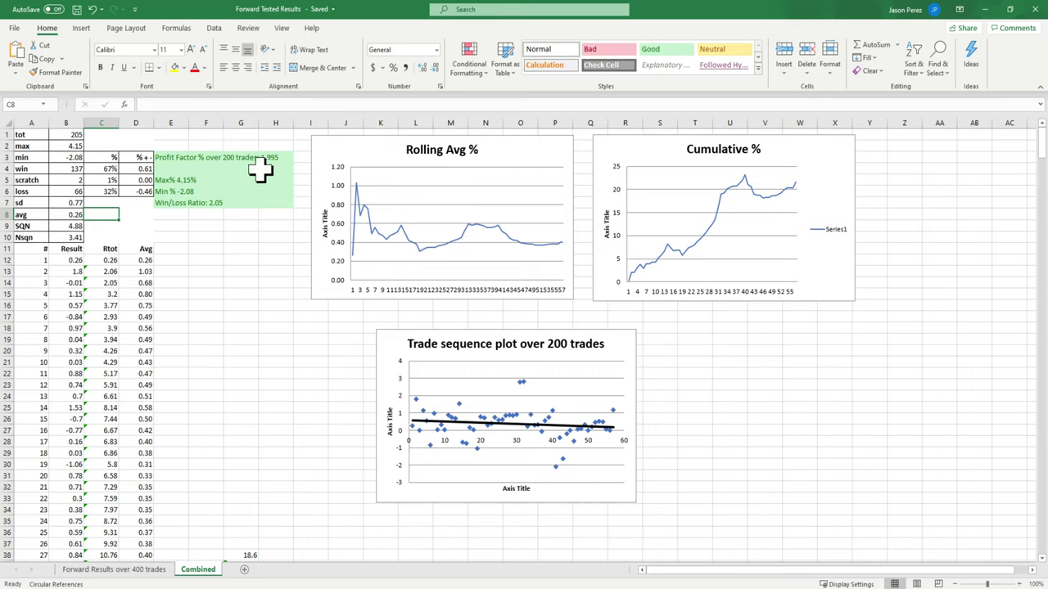
# - Highlight the profit factor, Max %, Min % and Win/Loss Ratio lines in the Combined sheet's green block, then clear the selection
pyautogui.moveTo(254, 163); pyautogui.dragTo(276, 157)
pyautogui.click(178, 174)
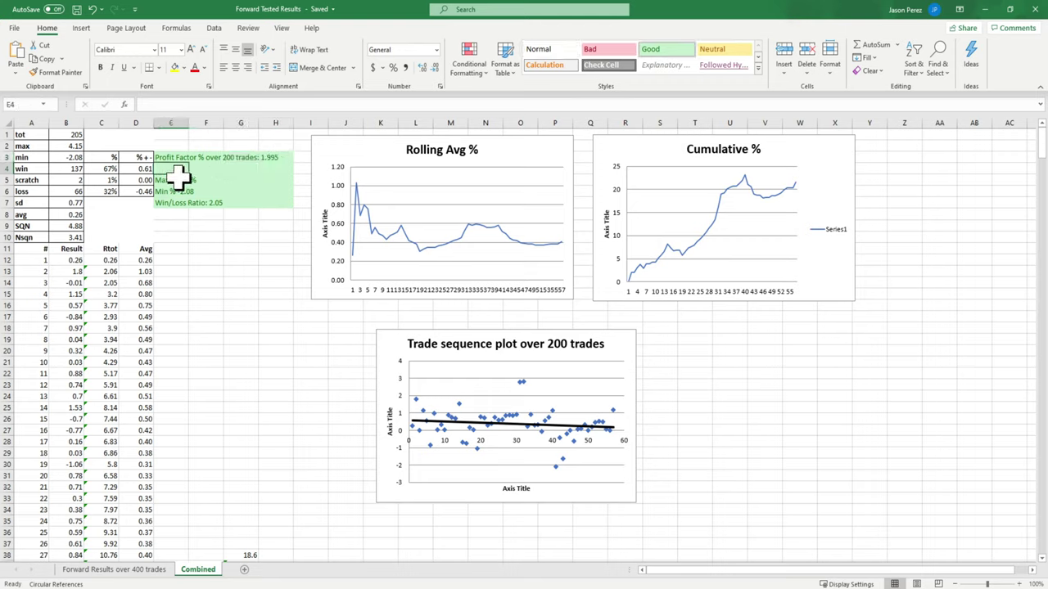
pyautogui.moveTo(172, 170); pyautogui.dragTo(226, 202)
pyautogui.click(204, 239)
pyautogui.click(210, 271)
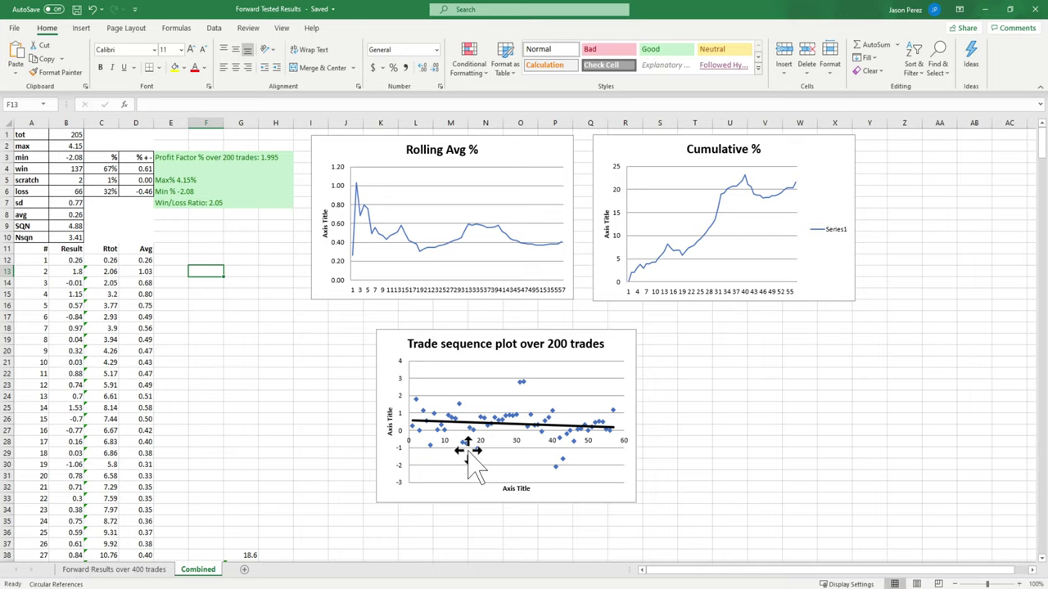
# - View the trade sequence plot, then check the last trades on the Forward Results over 400 trades sheet
pyautogui.scroll(-4, 706, 439)
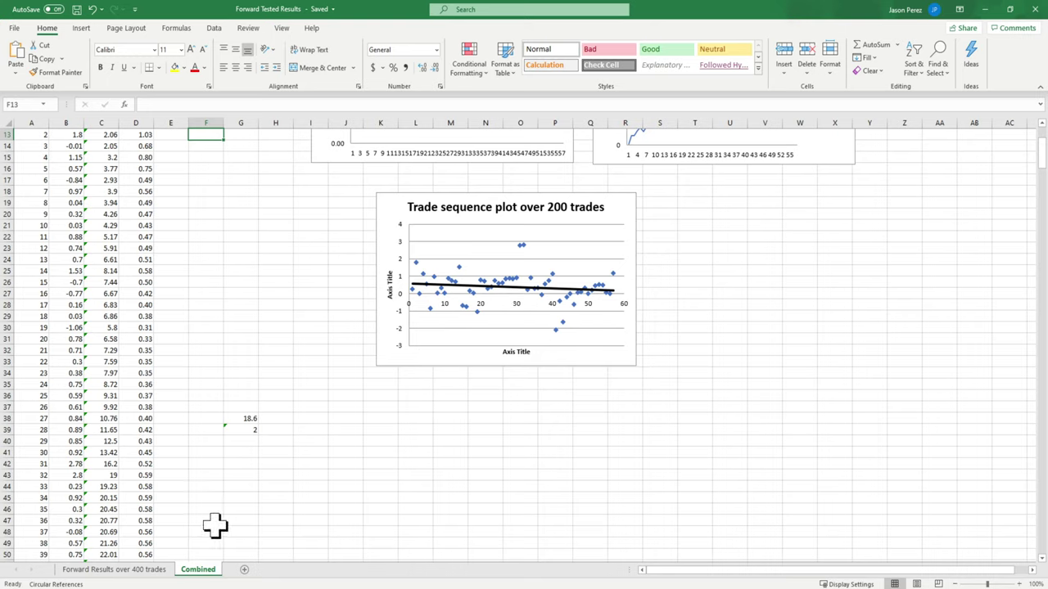
pyautogui.click(148, 571)
pyautogui.scroll(14, 236, 508)
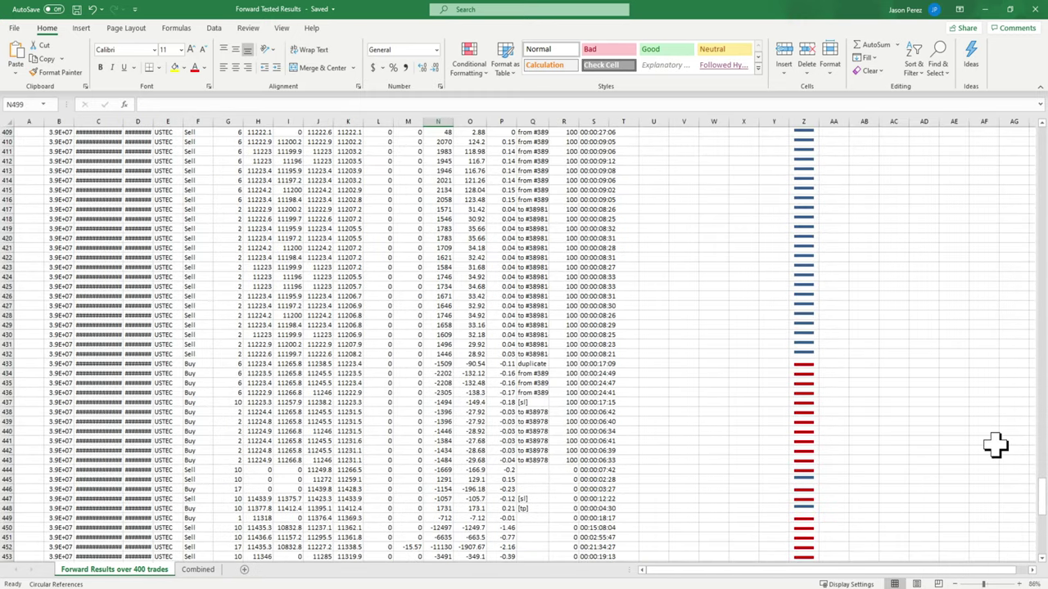
pyautogui.scroll(-5, 491, 446)
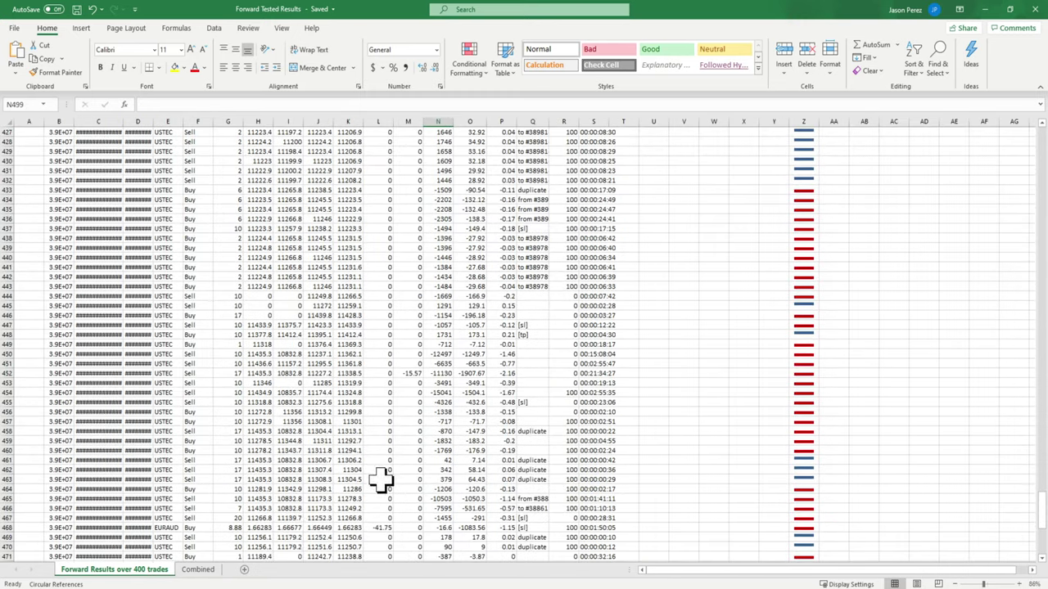
# - Return to the Combined sheet and highlight the Max % line in the green block before clearing the selection
pyautogui.click(199, 570)
pyautogui.scroll(2, 262, 410)
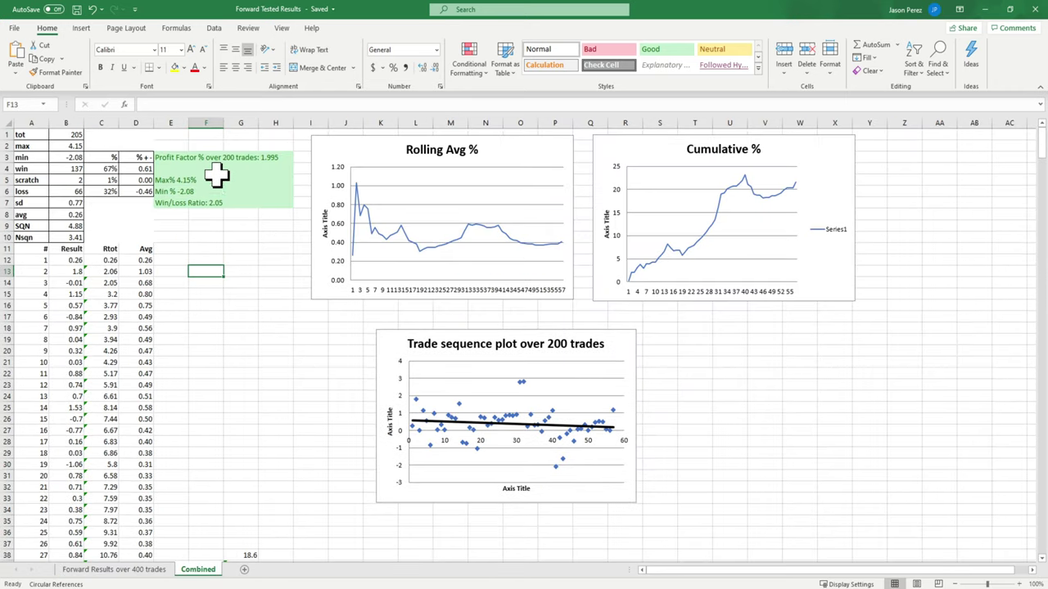
pyautogui.moveTo(215, 177); pyautogui.dragTo(176, 181)
pyautogui.click(208, 235)
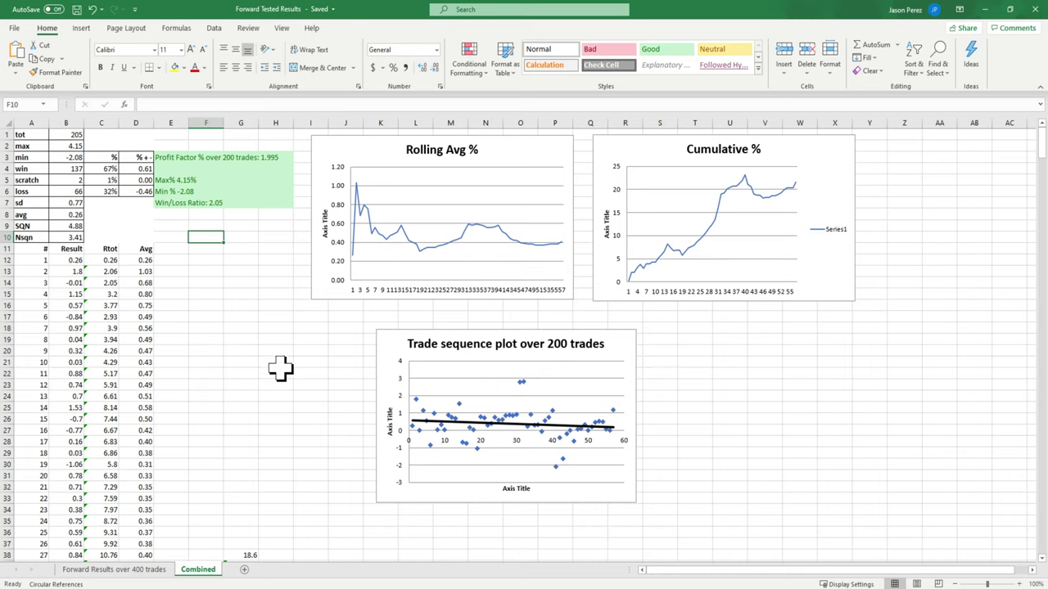
# - Highlight the $ Gain row in the summary block of the Forward Results over 400 trades sheet, then select cell J475
pyautogui.click(139, 569)
pyautogui.scroll(-10, 416, 496)
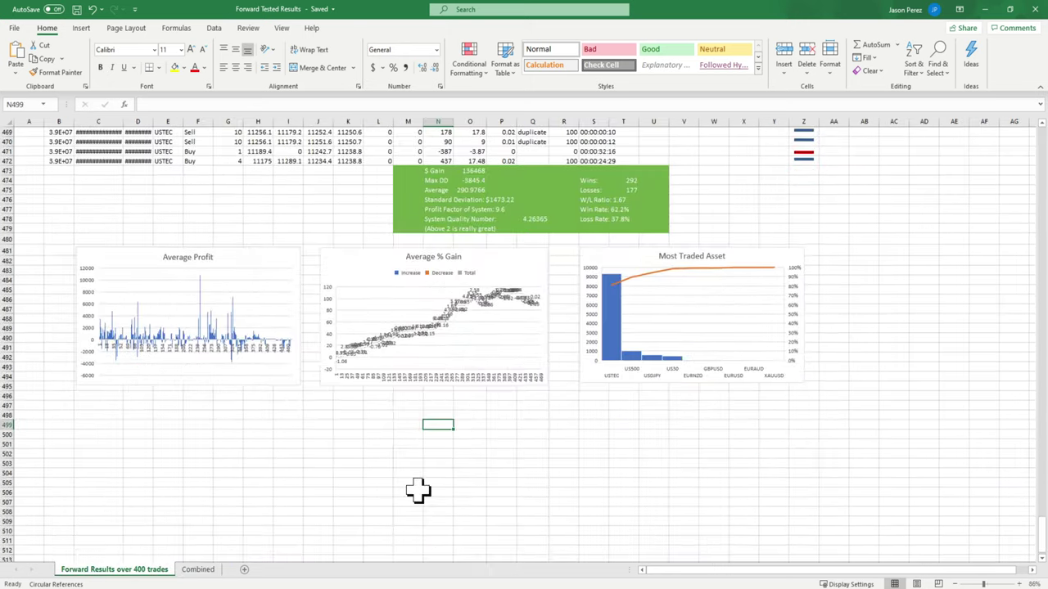
pyautogui.scroll(4, 475, 450)
pyautogui.moveTo(385, 316); pyautogui.dragTo(487, 317)
pyautogui.scroll(5, 169, 332)
pyautogui.scroll(-6, 168, 333)
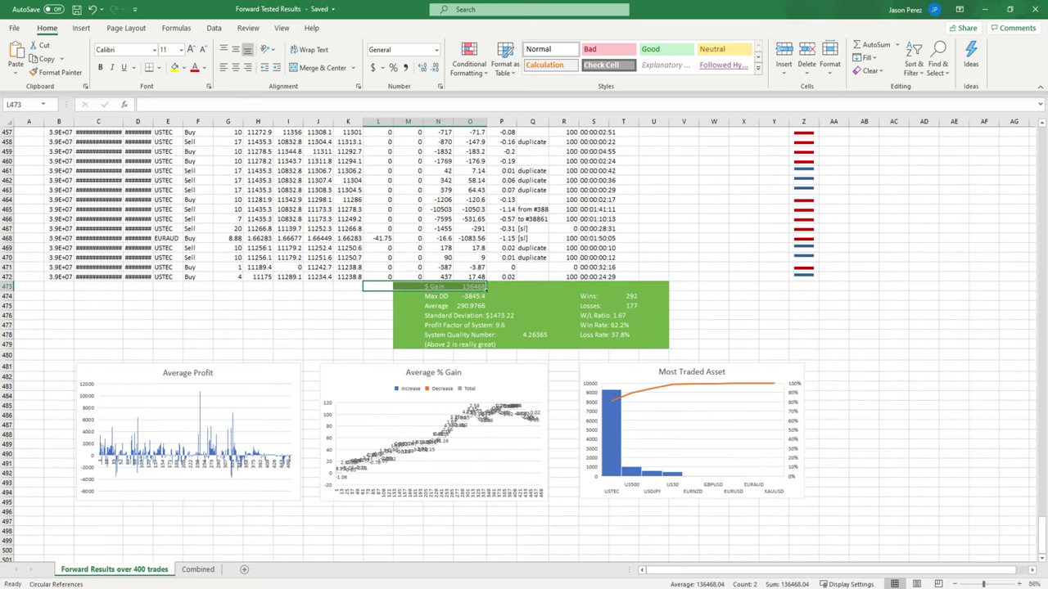
pyautogui.click(308, 304)
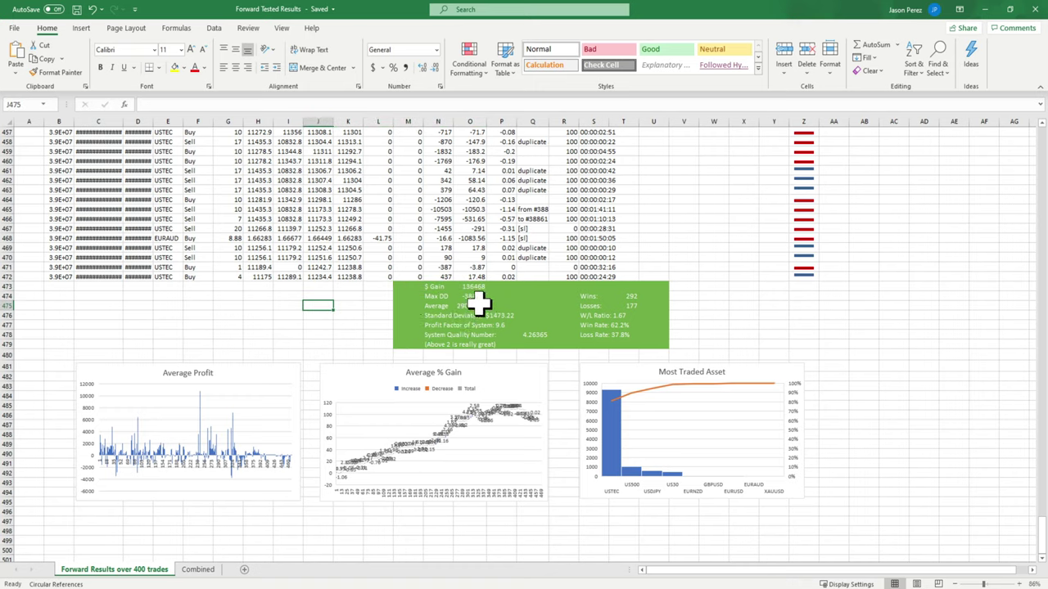
# - Compare the Combined sheet's statistics and charts with the summary block and charts of the Forward Results over 400 trades sheet
pyautogui.click(199, 569)
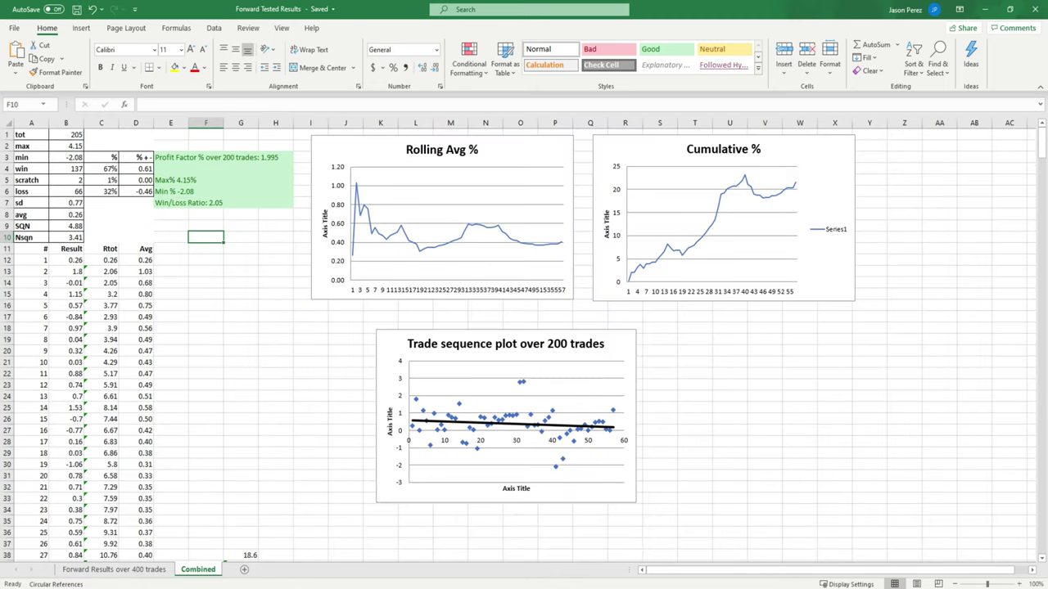
pyautogui.click(131, 571)
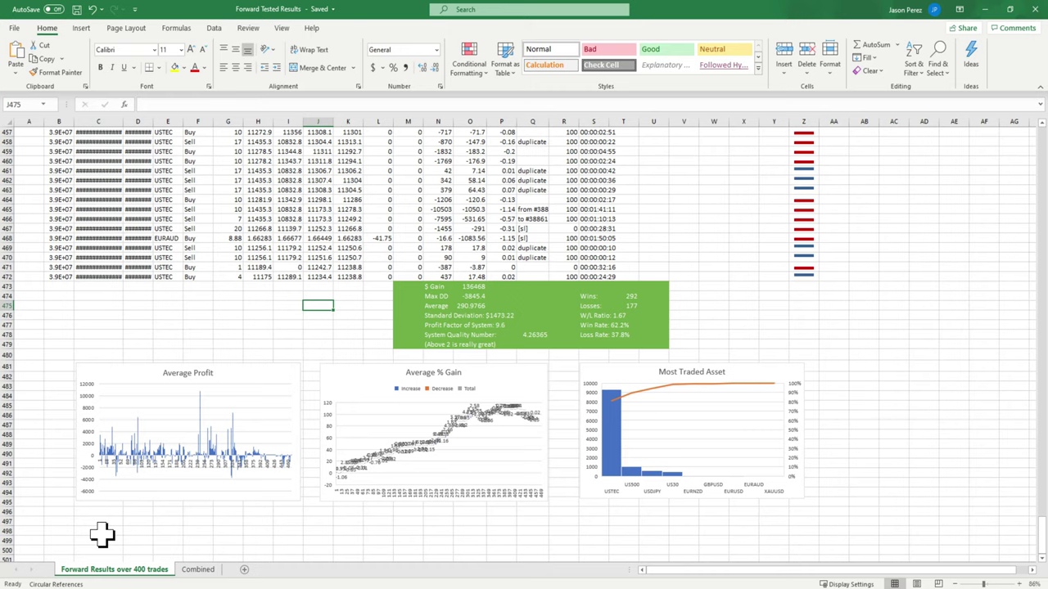
pyautogui.click(199, 570)
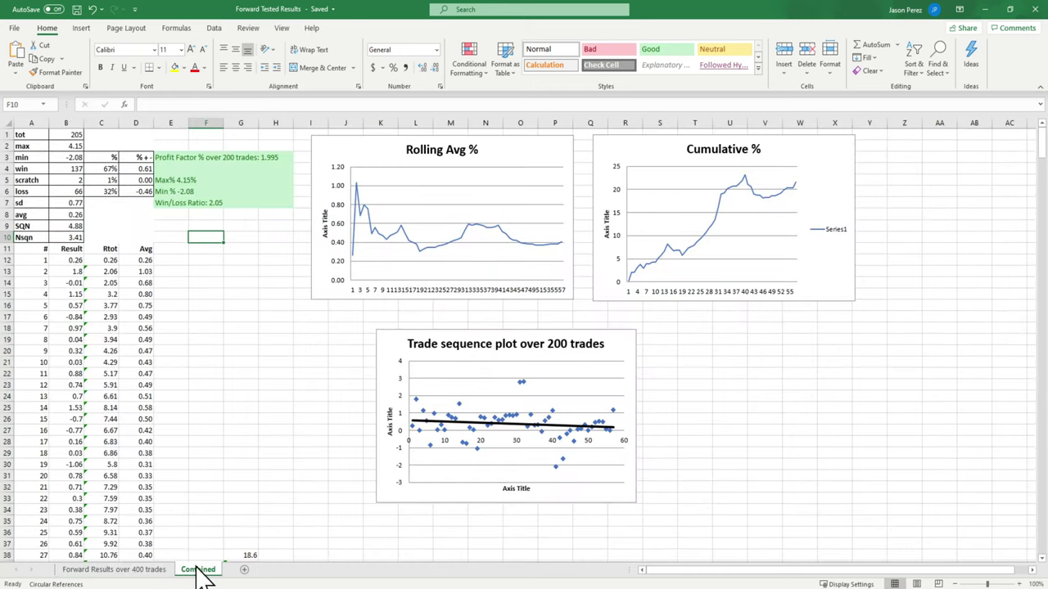
pyautogui.scroll(-5, 472, 552)
pyautogui.scroll(5, 466, 506)
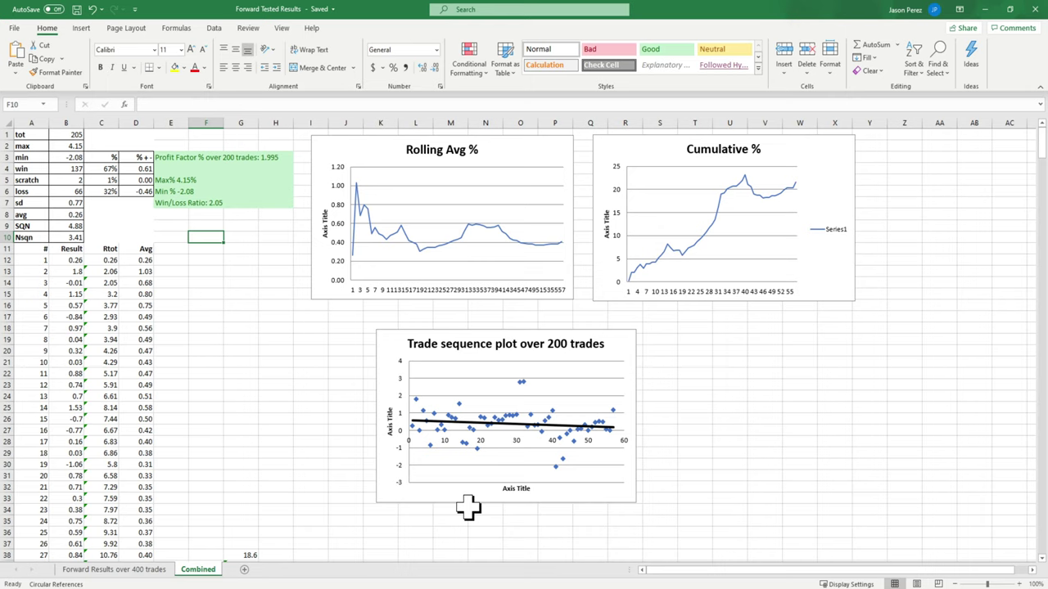
pyautogui.click(155, 573)
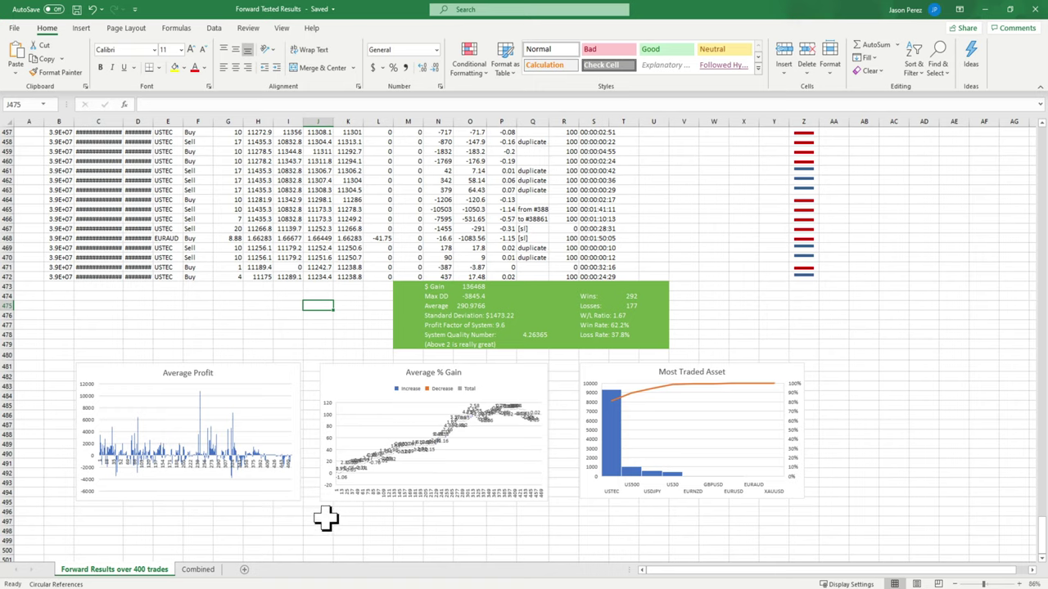
# - Switch to the Mechanical Level Scalping Backtested Results workbook and highlight its green summary block on the Combined sheet, then clear the selection
pyautogui.moveTo(163, 578)
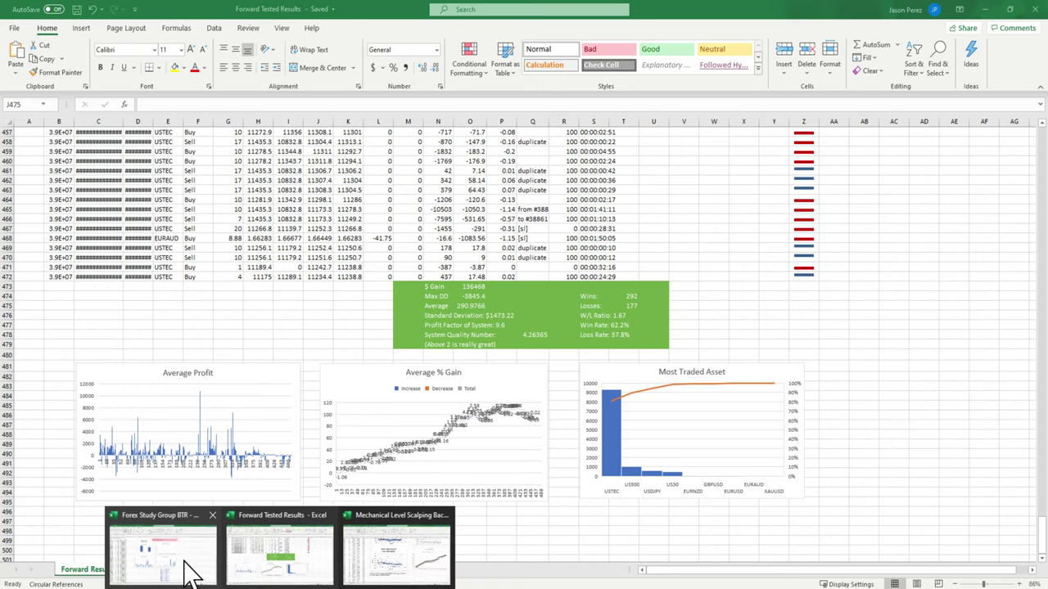
pyautogui.click(374, 550)
pyautogui.scroll(9, 301, 463)
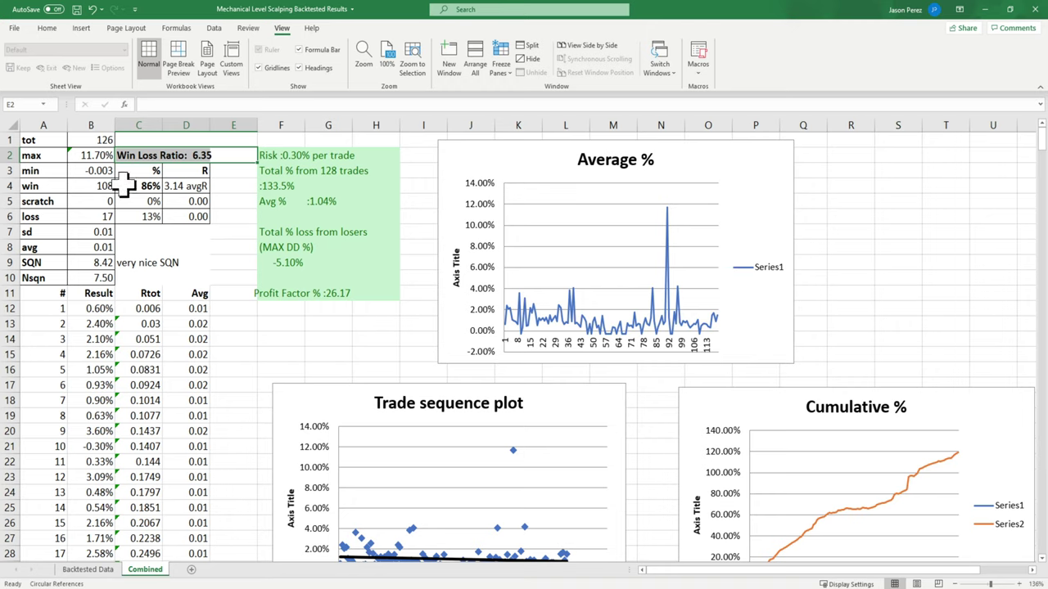
pyautogui.moveTo(237, 323); pyautogui.dragTo(370, 149)
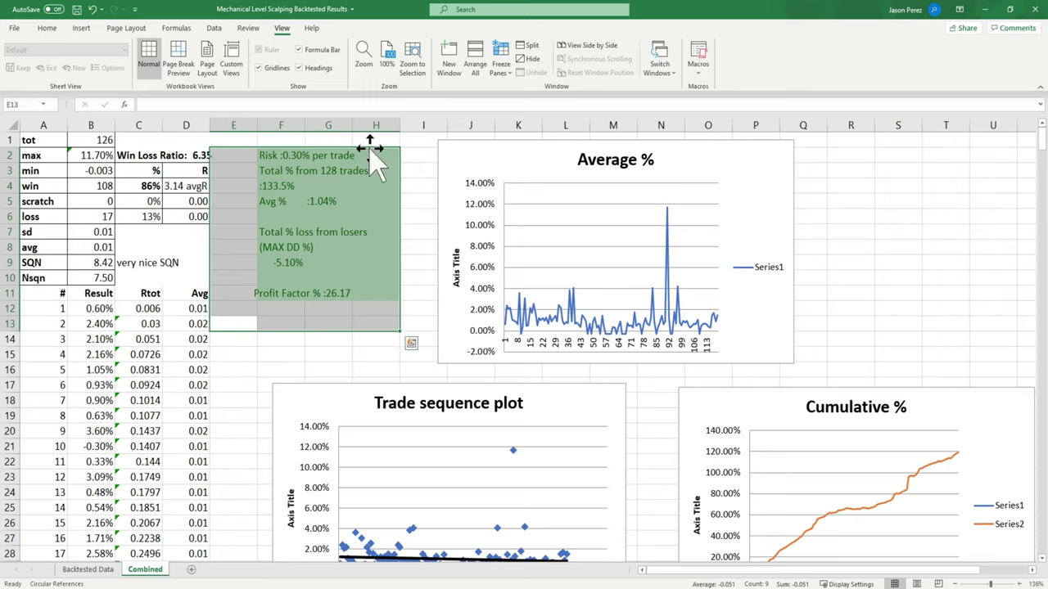
pyautogui.click(316, 325)
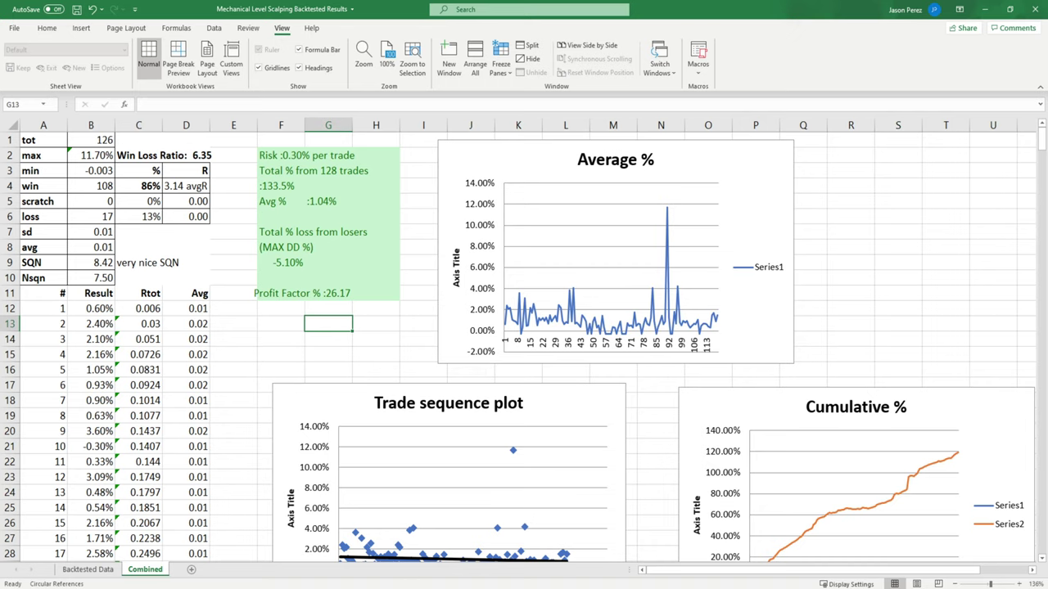
# - Switch back to the Forward Tested Results workbook and highlight the Win Rate and Loss Rate lines in its summary block
pyautogui.moveTo(393, 561)
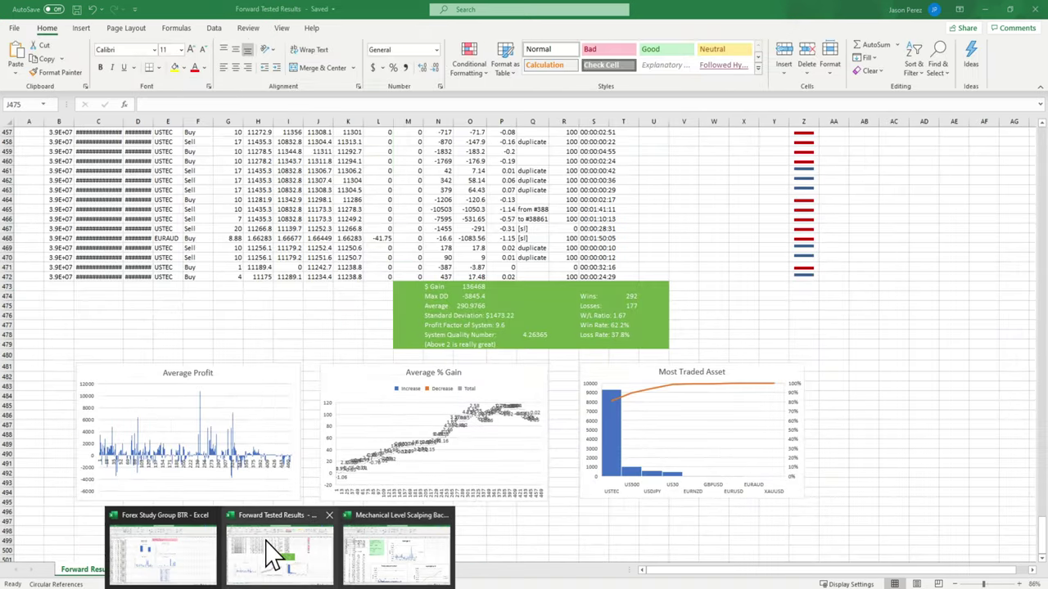
pyautogui.click(271, 550)
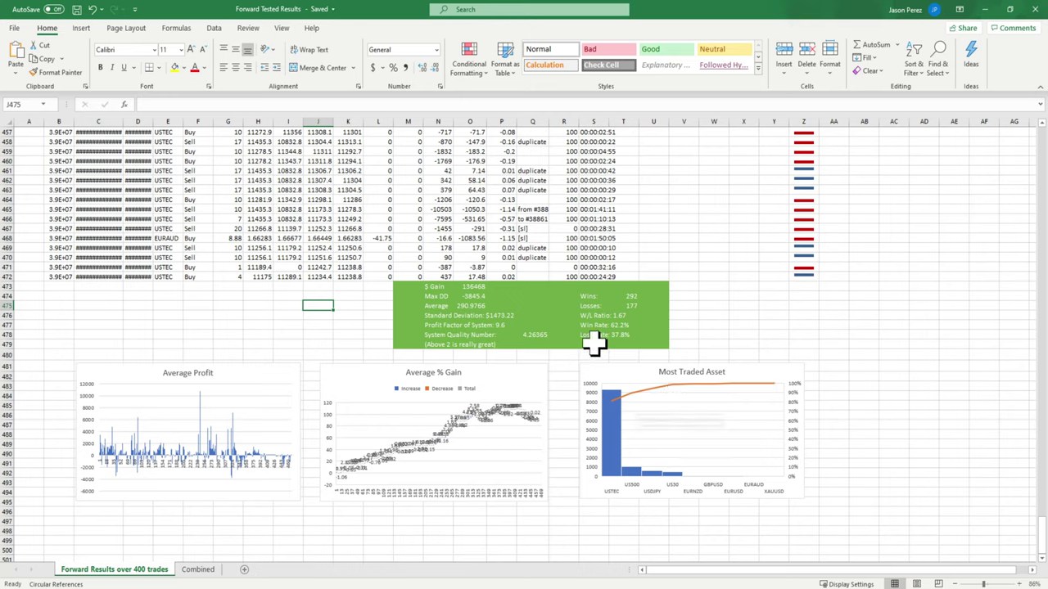
pyautogui.click(678, 327)
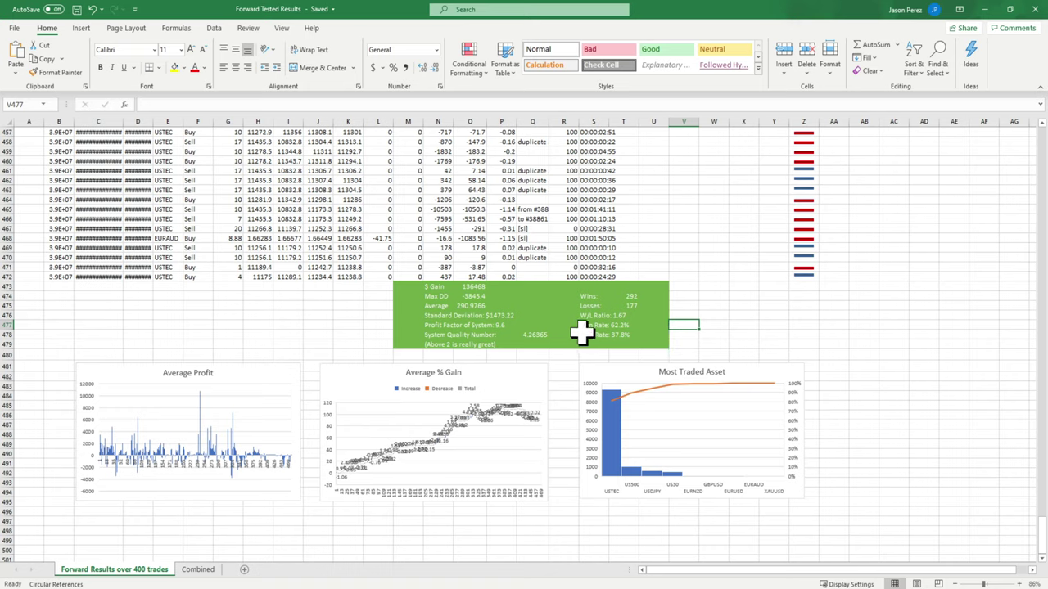
pyautogui.moveTo(581, 335); pyautogui.dragTo(623, 328)
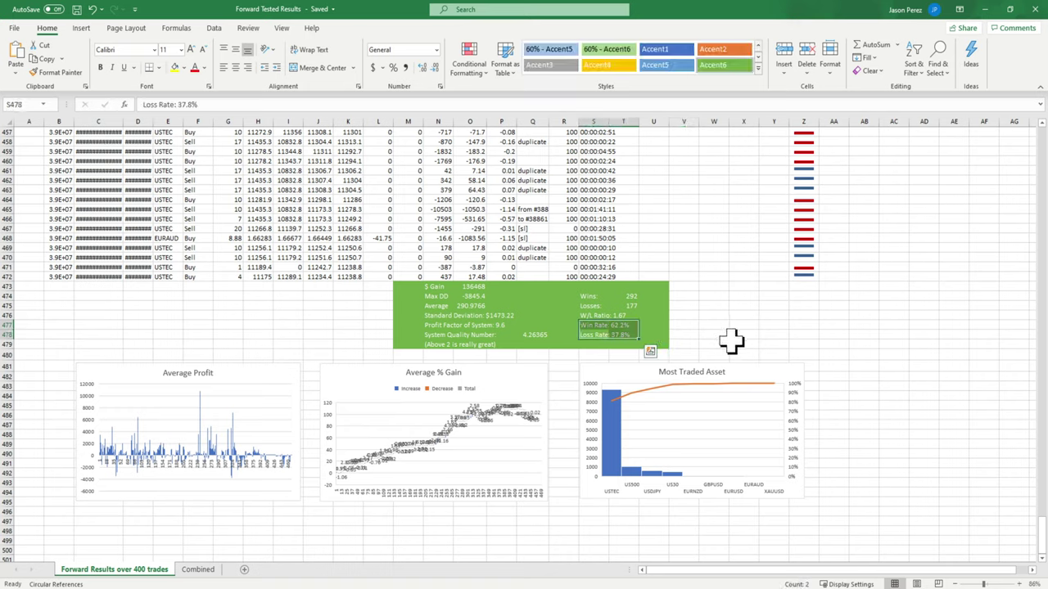
pyautogui.click(654, 326)
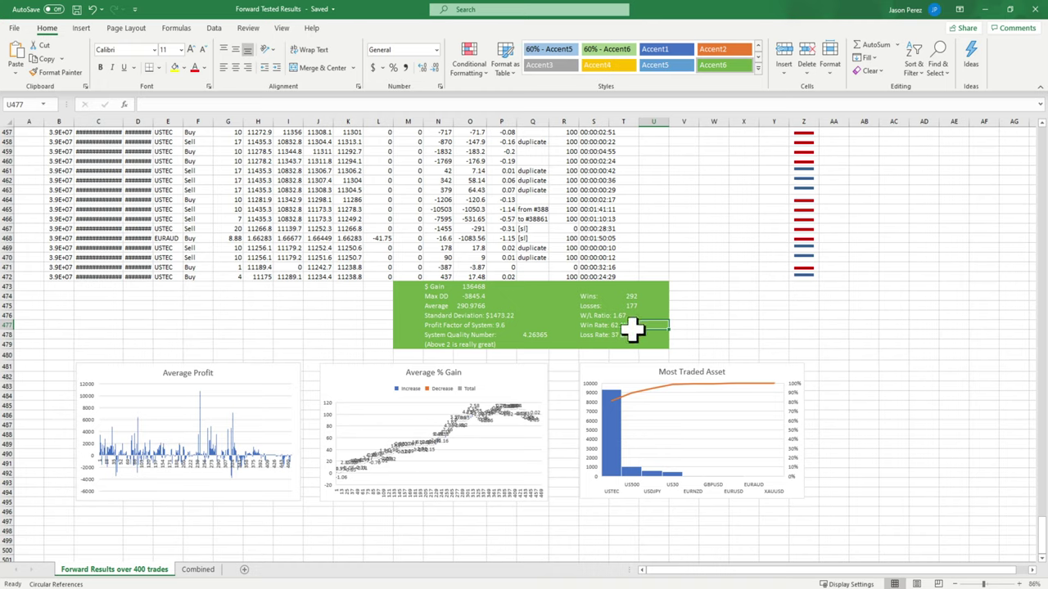
pyautogui.moveTo(655, 336); pyautogui.dragTo(613, 326)
pyautogui.click(709, 300)
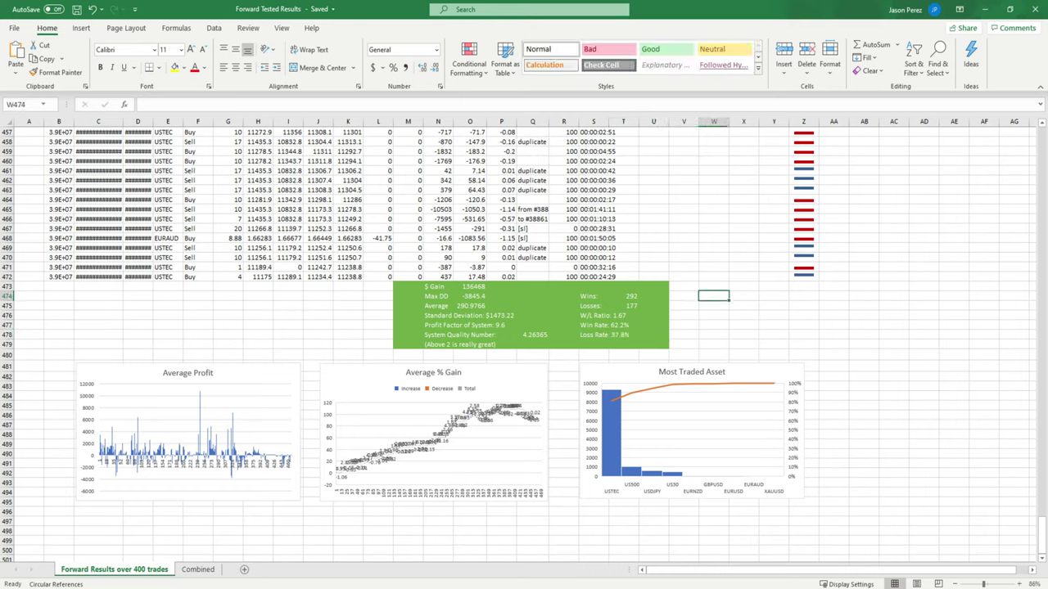
# - Read through the trade results, running totals and averages on the Combined sheet, ending back at its statistics and charts
pyautogui.click(197, 570)
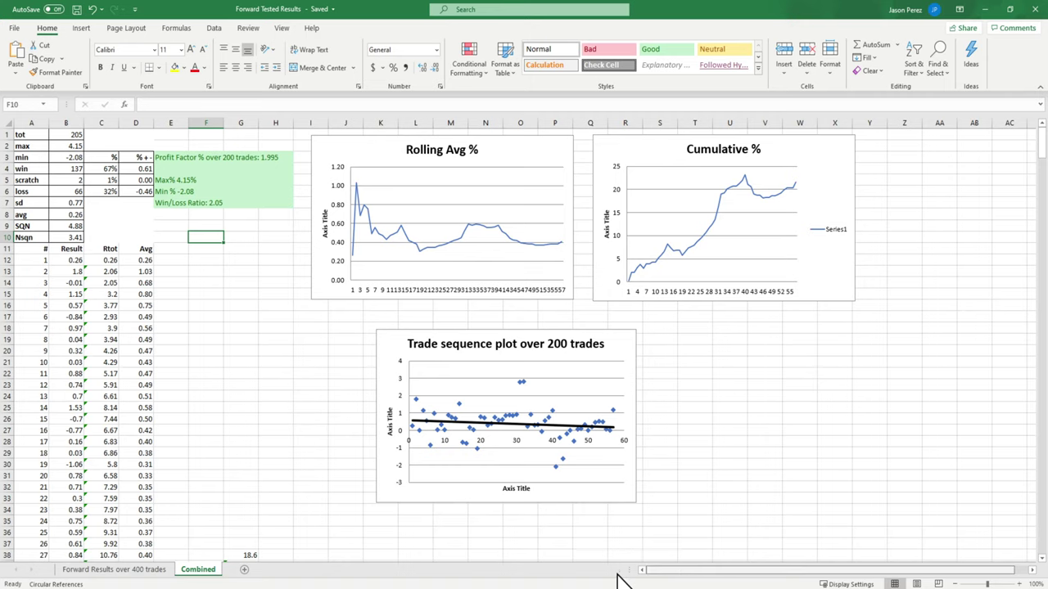
pyautogui.scroll(-13, 50, 439)
pyautogui.scroll(-20, 50, 440)
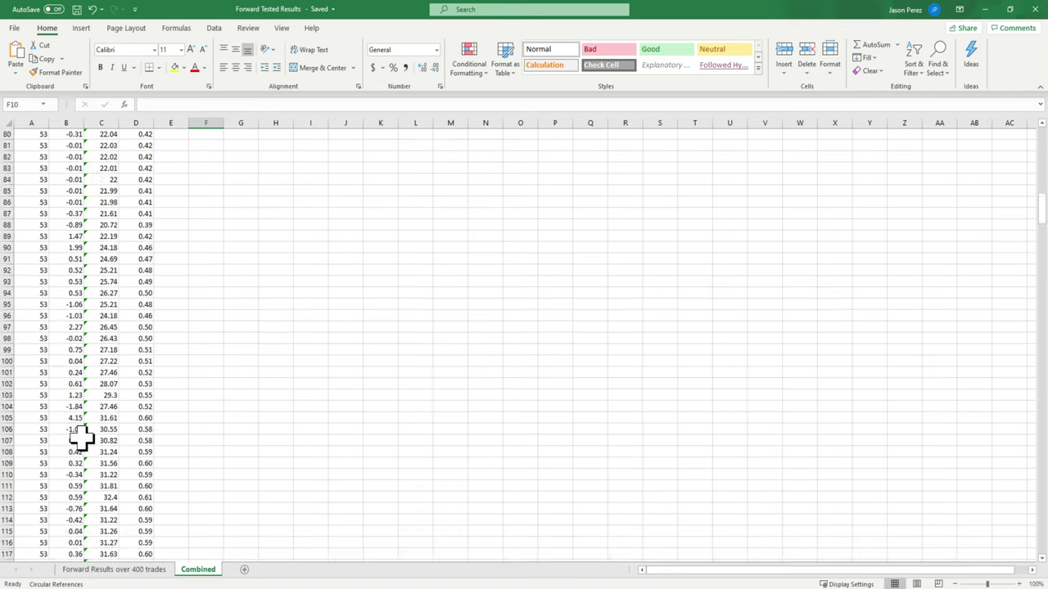
pyautogui.scroll(-12, 87, 470)
pyautogui.scroll(12, 82, 474)
pyautogui.scroll(20, 108, 446)
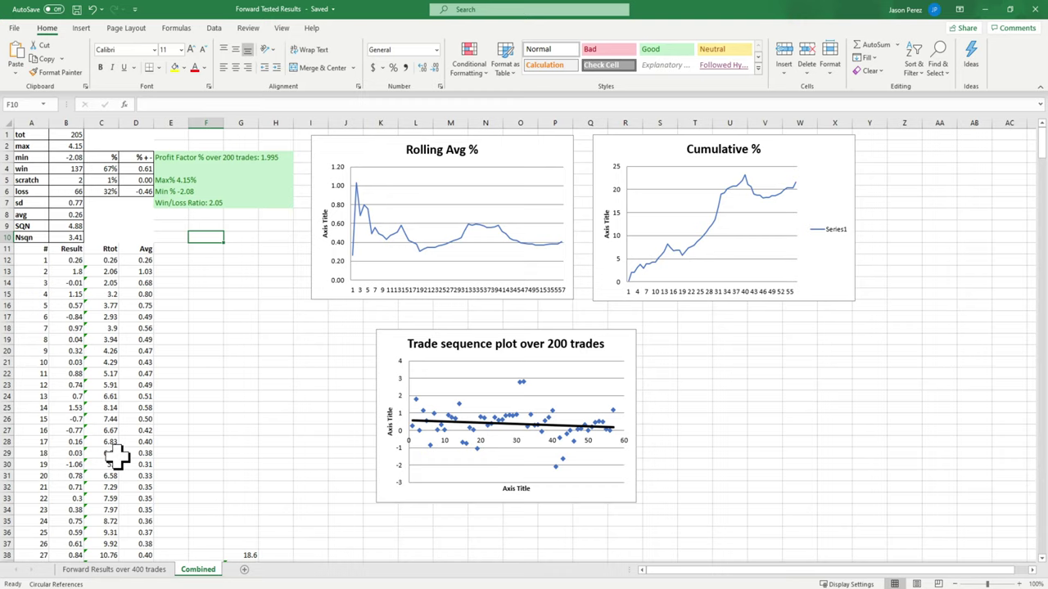
# - Compare the latest trades and summary block of the Forward Results over 400 trades sheet with the Combined sheet's statistics and charts
pyautogui.click(145, 569)
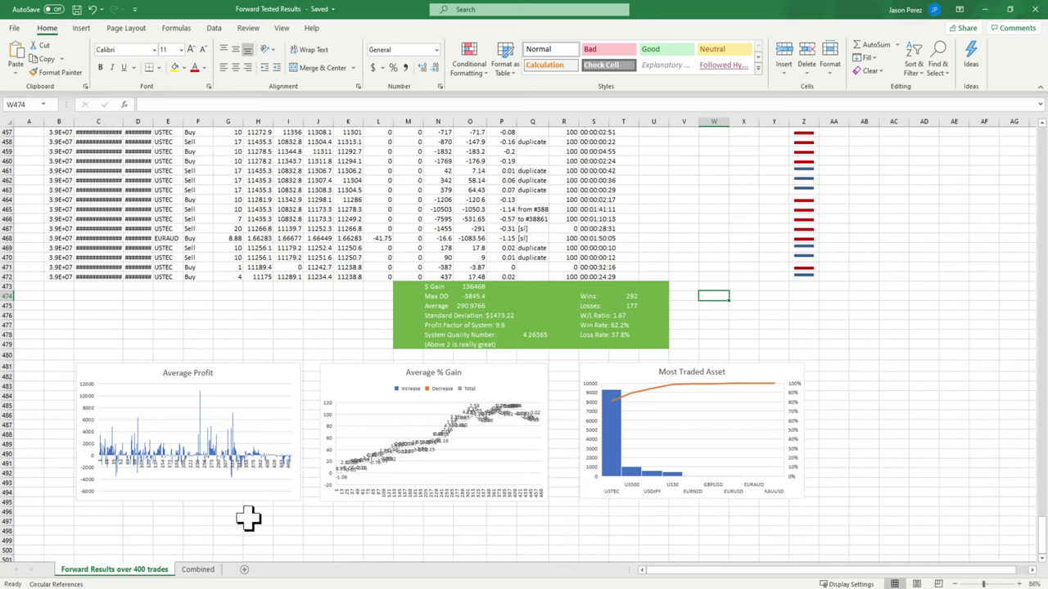
pyautogui.scroll(19, 382, 489)
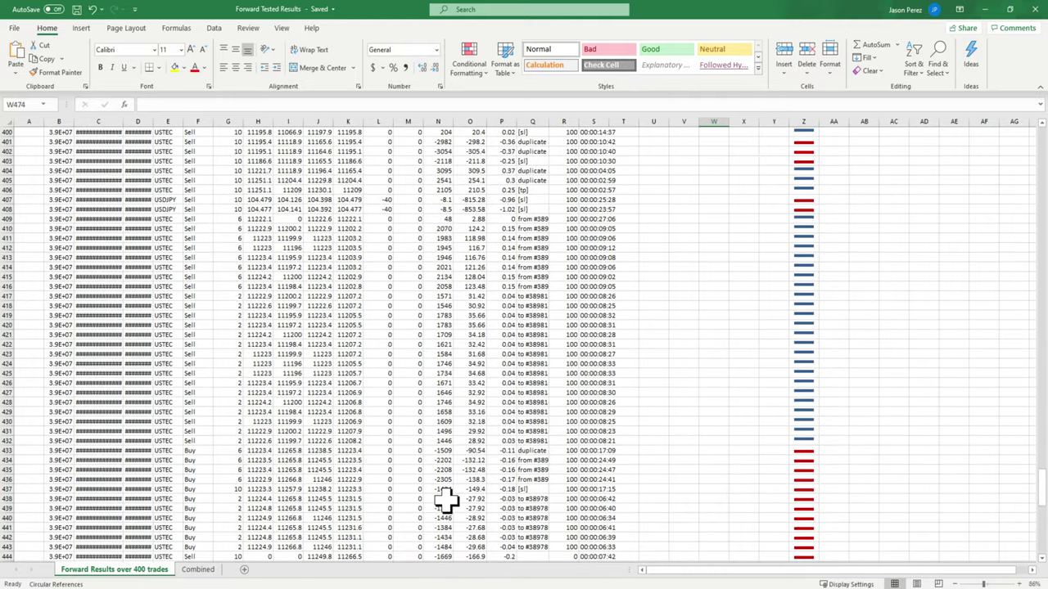
pyautogui.scroll(-19, 443, 498)
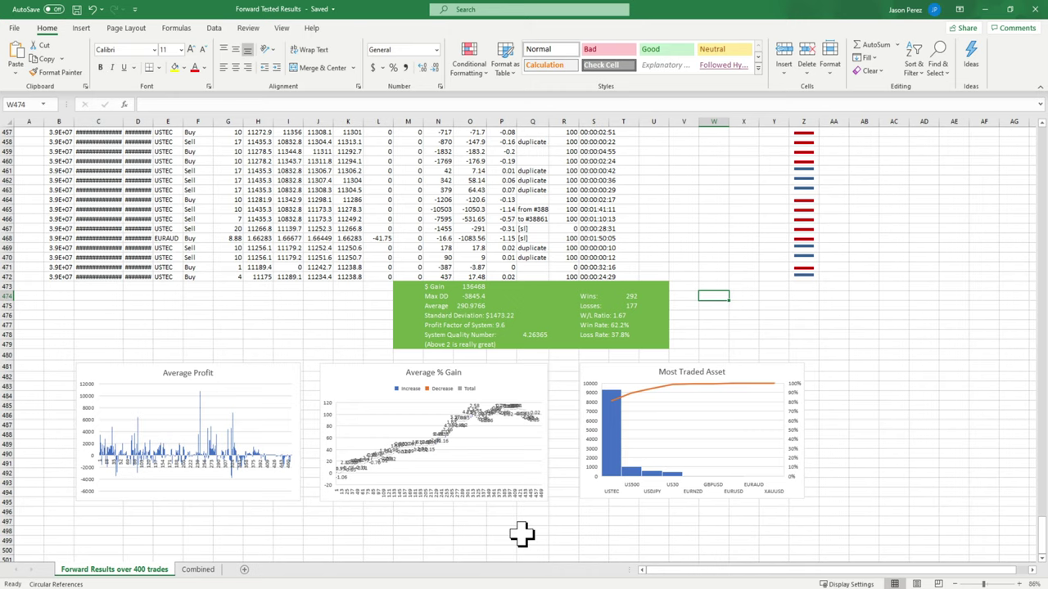
pyautogui.scroll(5, 426, 503)
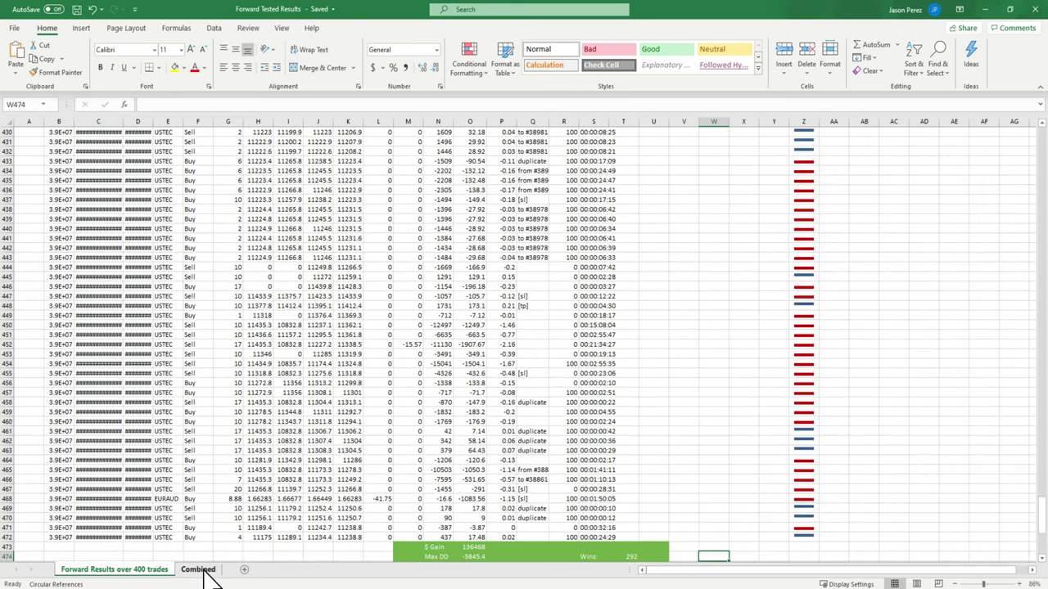
pyautogui.click(197, 569)
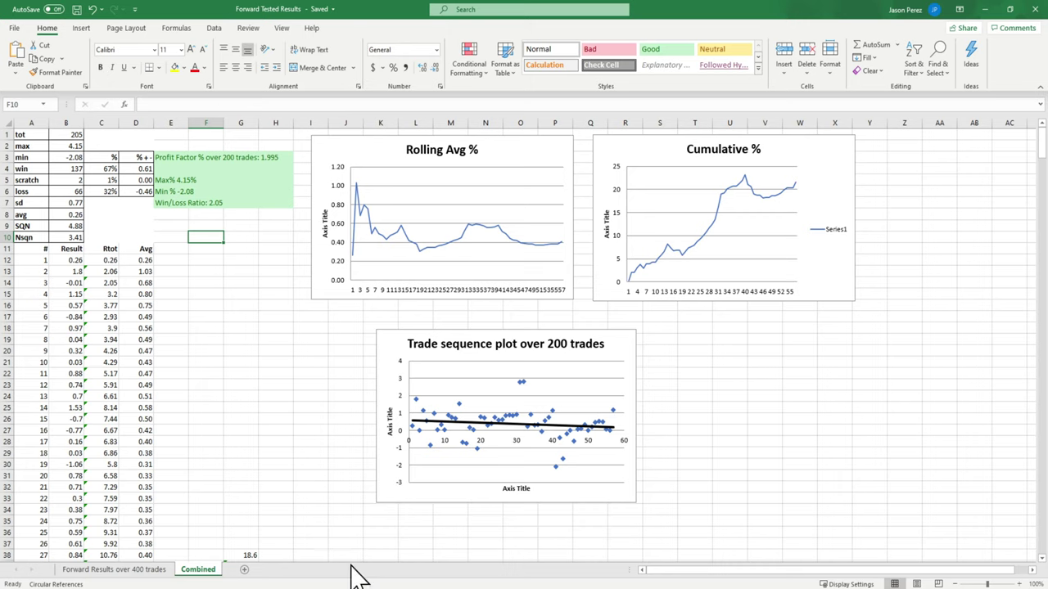
pyautogui.click(147, 569)
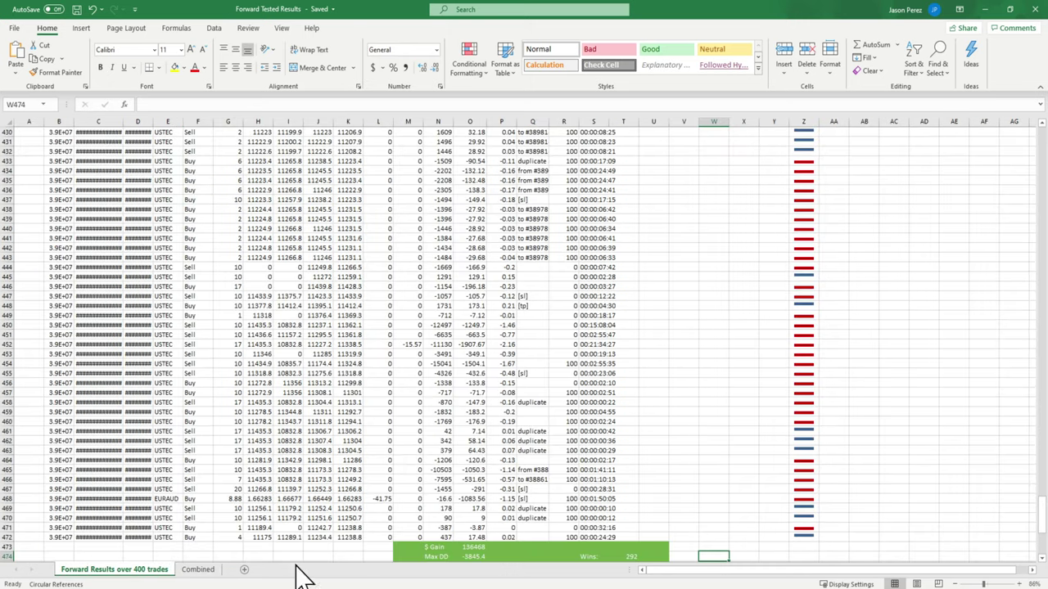
pyautogui.click(199, 570)
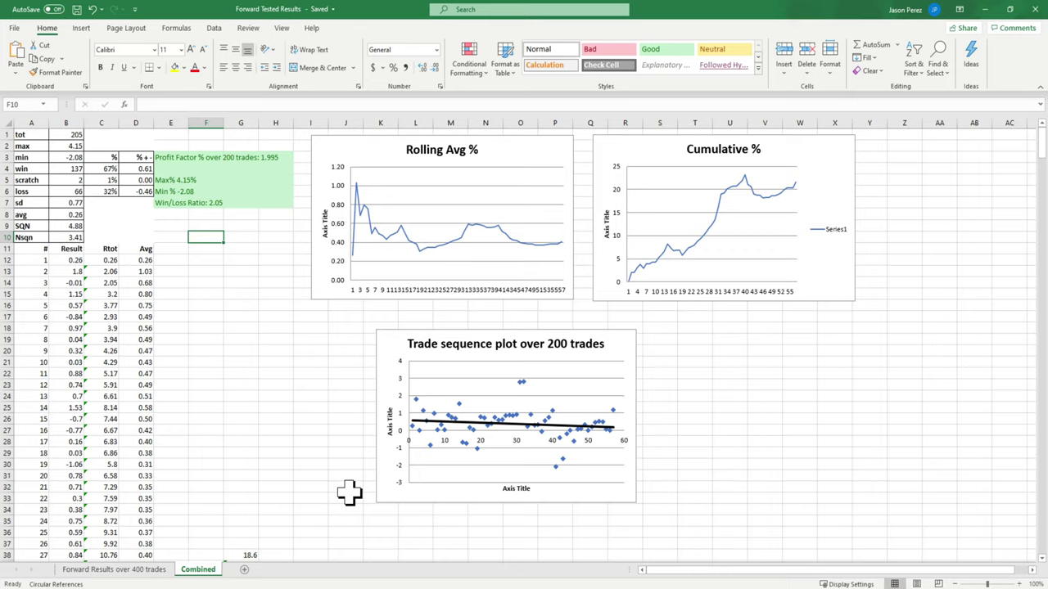
# - Examine the Forward Results over 400 trades log from the earlier trades down to its summary block and charts, then return to the Combined sheet
pyautogui.click(140, 569)
pyautogui.scroll(-10, 188, 454)
pyautogui.scroll(20, 199, 443)
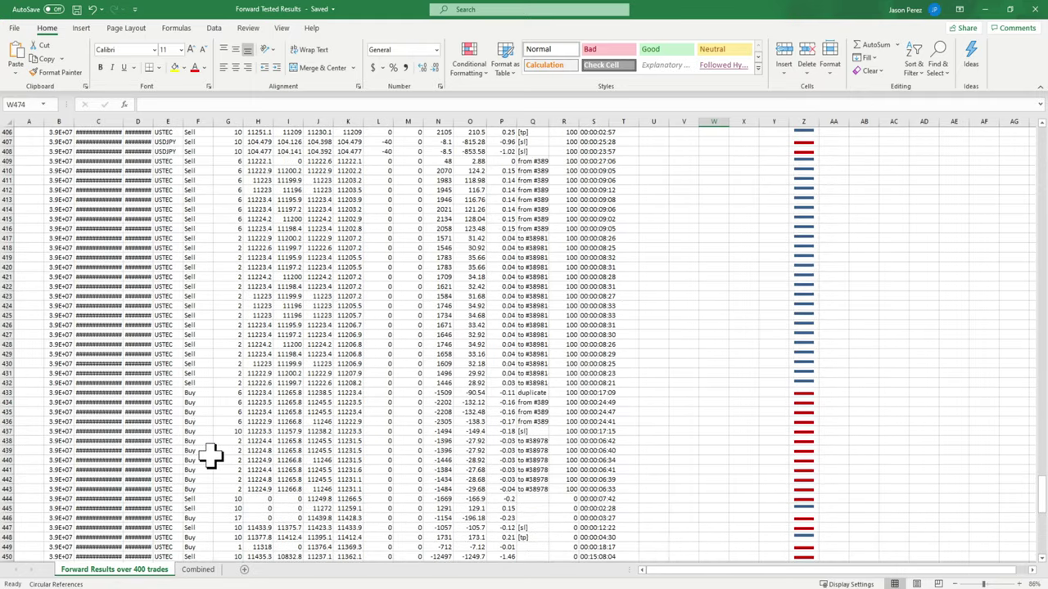
pyautogui.click(987, 584)
pyautogui.scroll(6, 528, 507)
pyautogui.scroll(1, 528, 508)
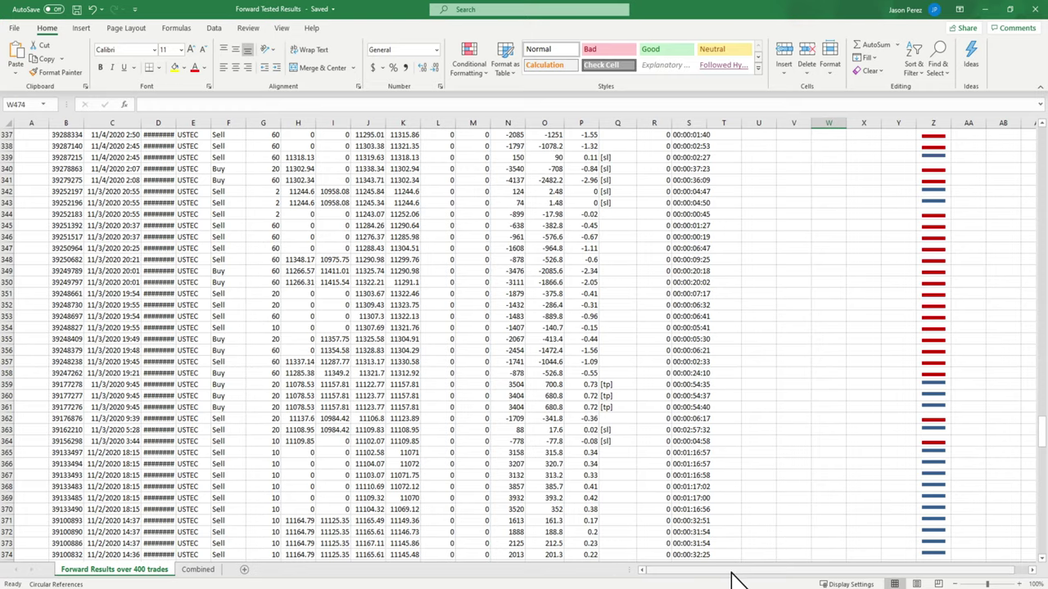
pyautogui.scroll(7, 499, 502)
pyautogui.scroll(20, 453, 460)
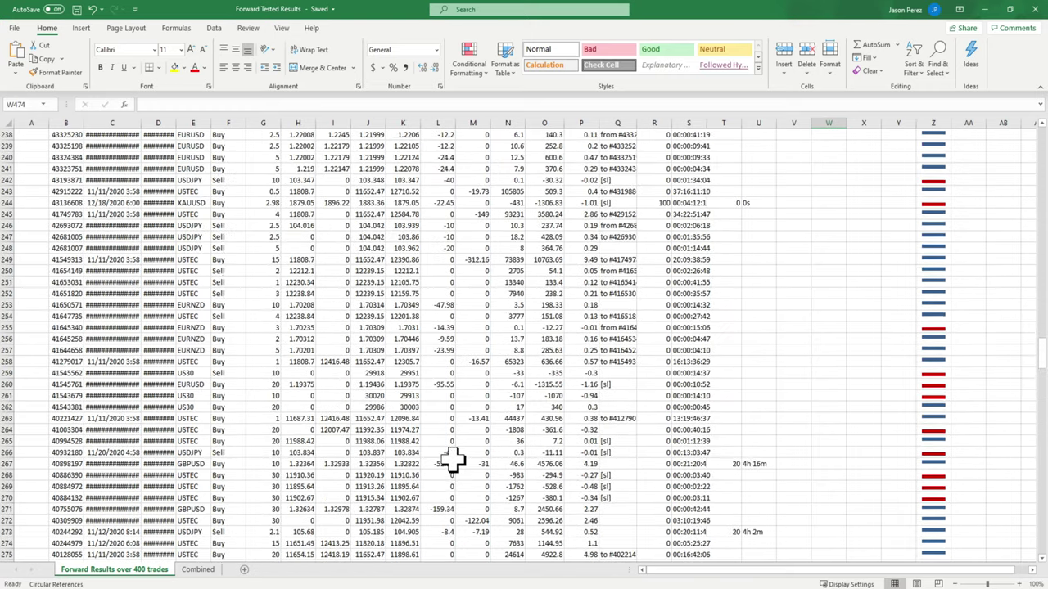
pyautogui.click(980, 584)
pyautogui.scroll(-19, 601, 473)
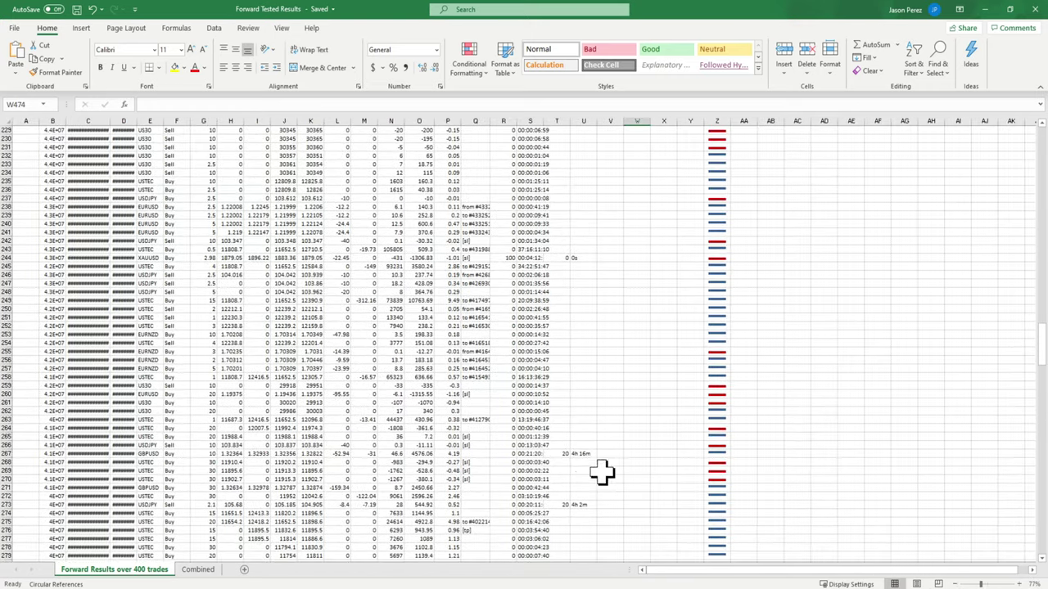
pyautogui.scroll(-20, 583, 466)
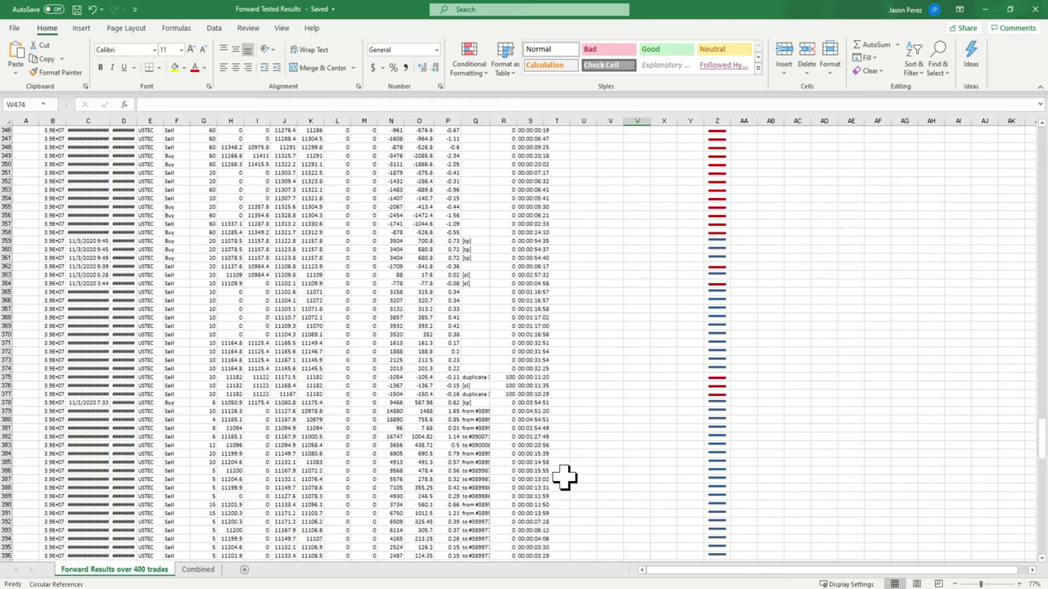
pyautogui.scroll(-15, 536, 492)
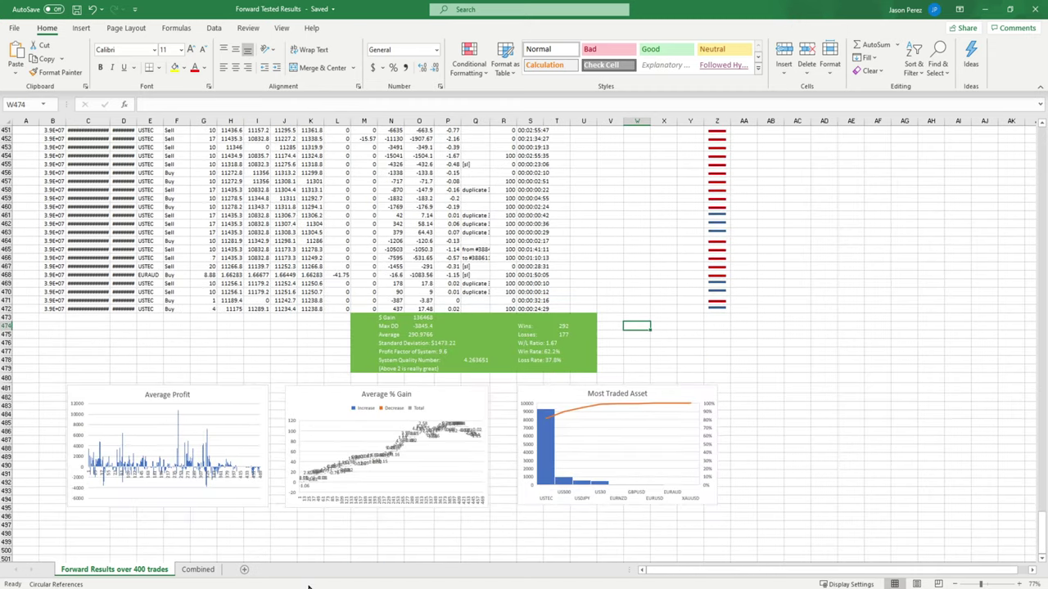
pyautogui.click(203, 570)
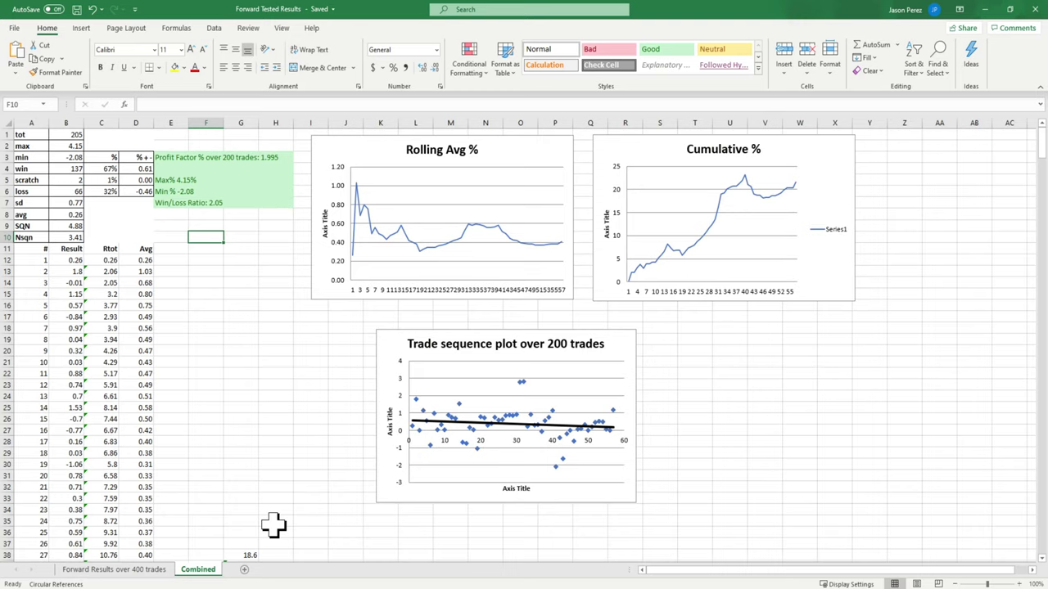